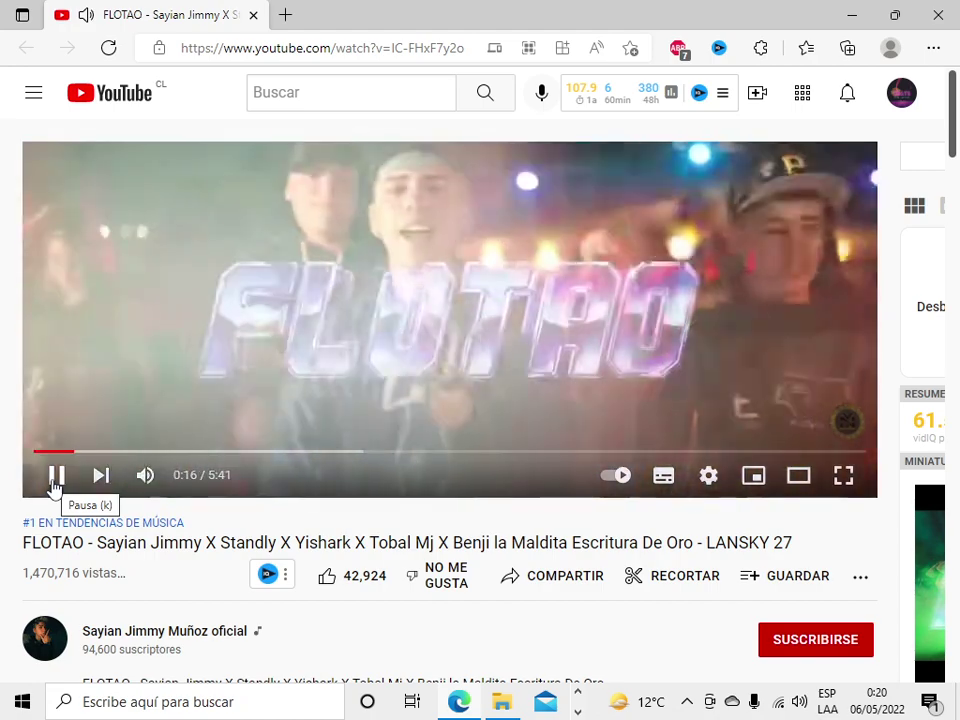
Step: Skip the FLOTAO music video to just past the one-minute mark, listen to a short passage and pause it
click(56, 478)
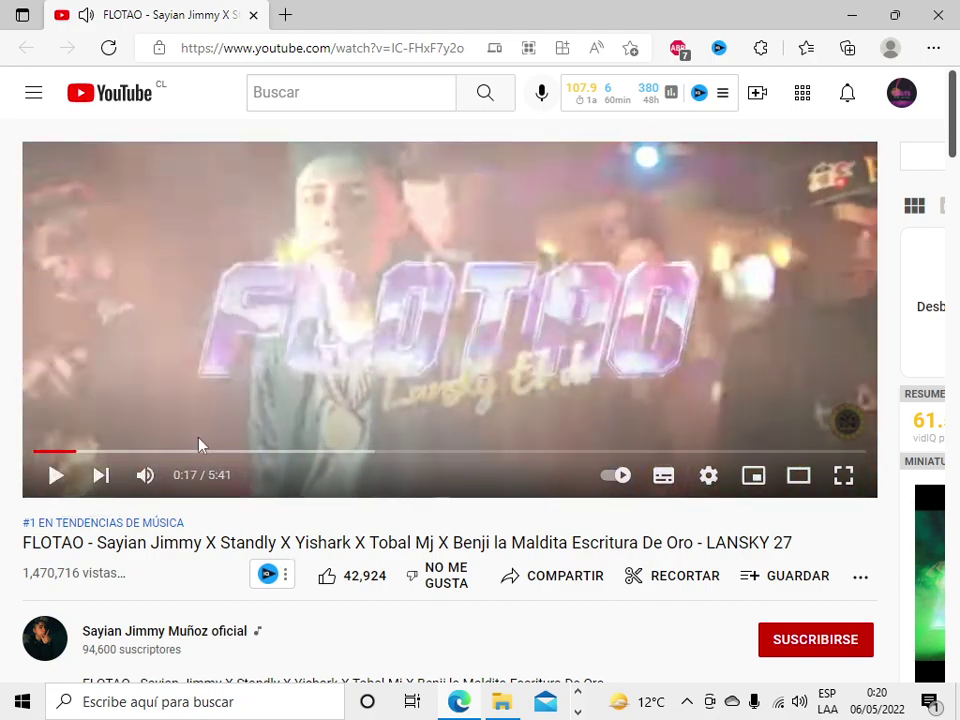
click(198, 451)
click(57, 477)
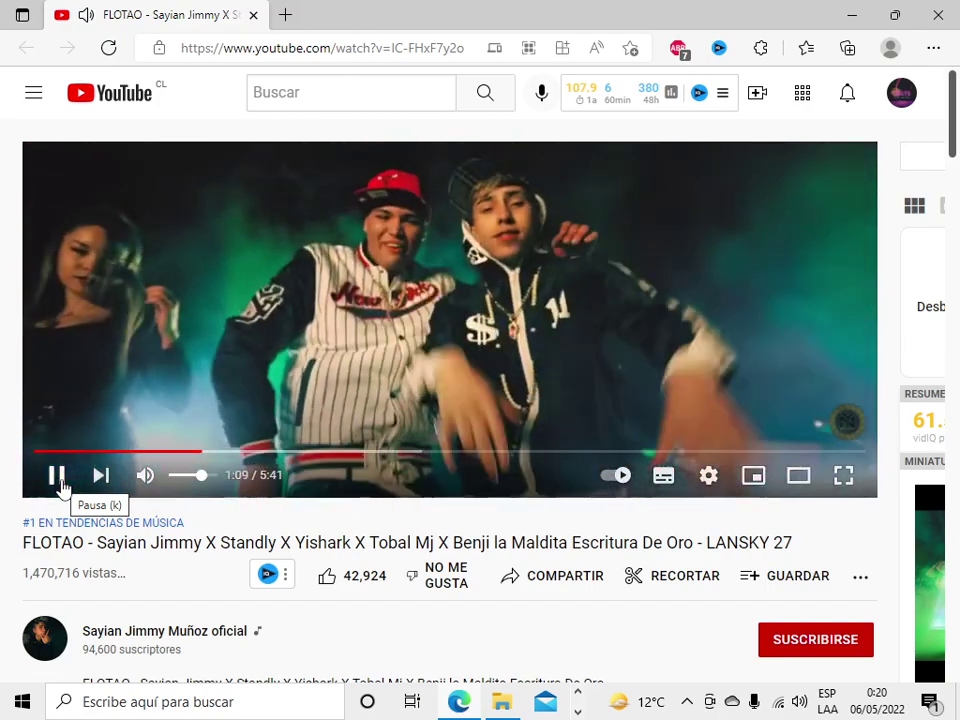
click(58, 478)
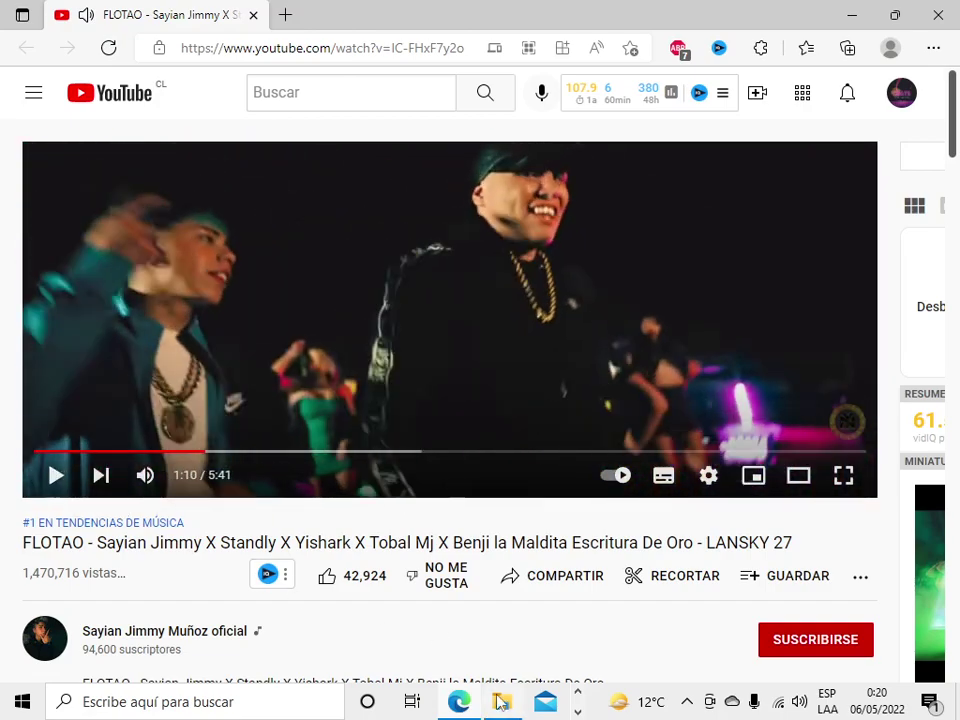
Step: Switch to the FL Studio project and listen to the arrangement briefly from bar 5
click(410, 701)
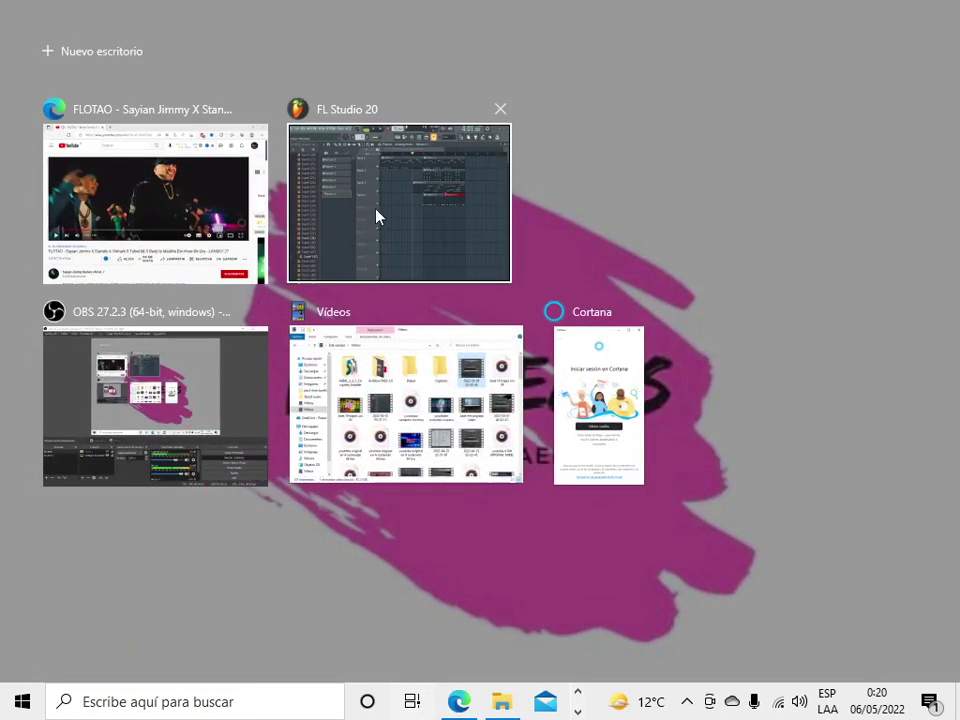
click(377, 214)
click(580, 130)
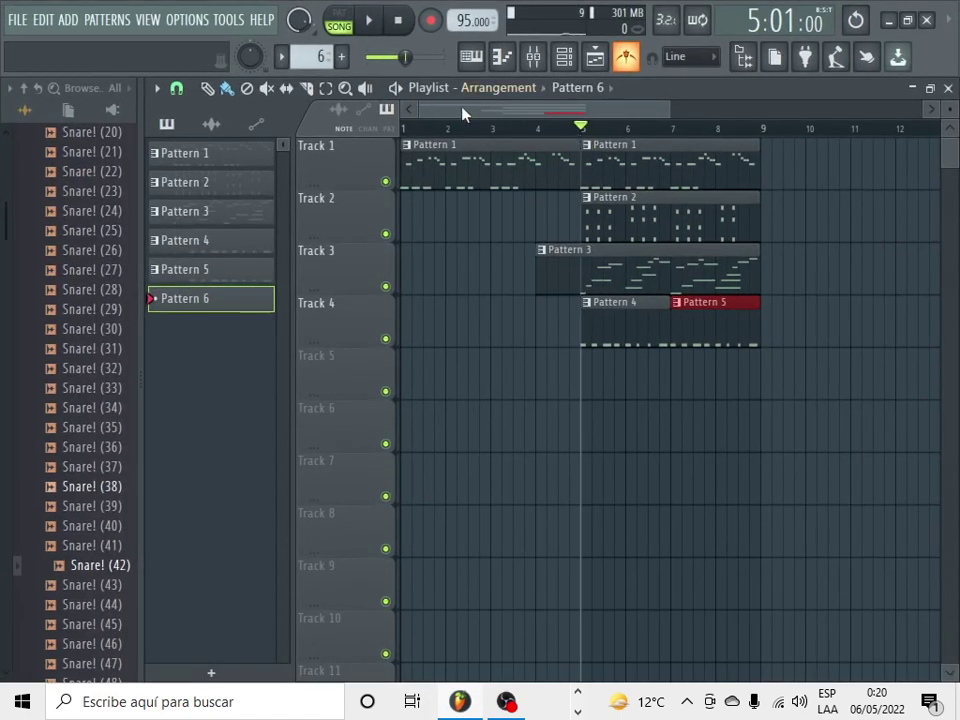
key(space)
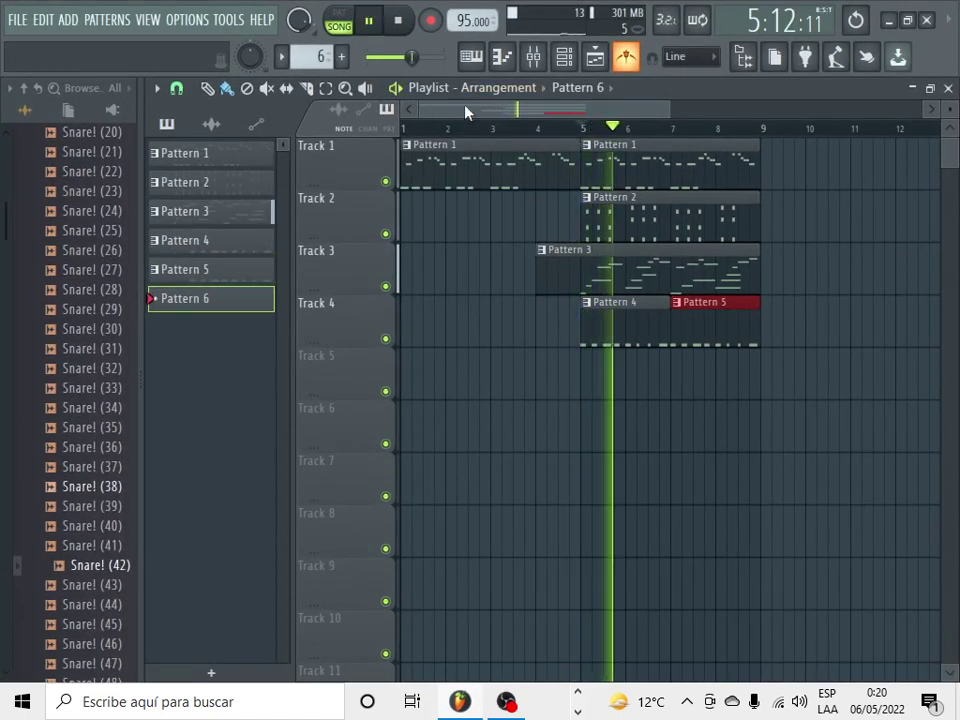
key(space)
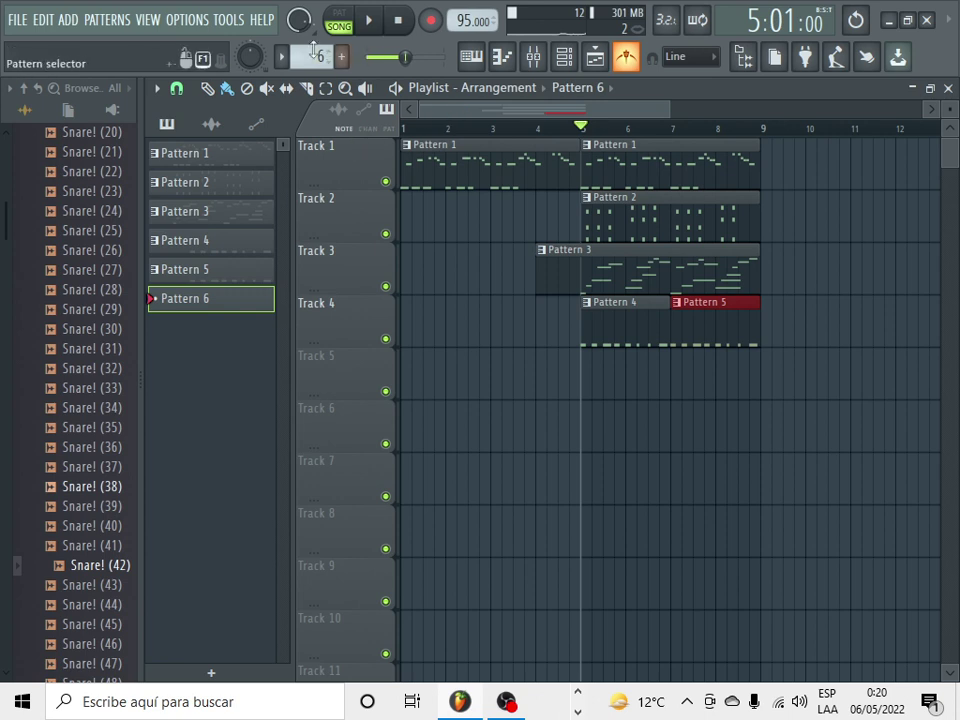
Step: Place Pattern 6 on Track 5 at bar 4, set the playhead there and select the Snare! (19) channel
scroll(313, 52, up, 1)
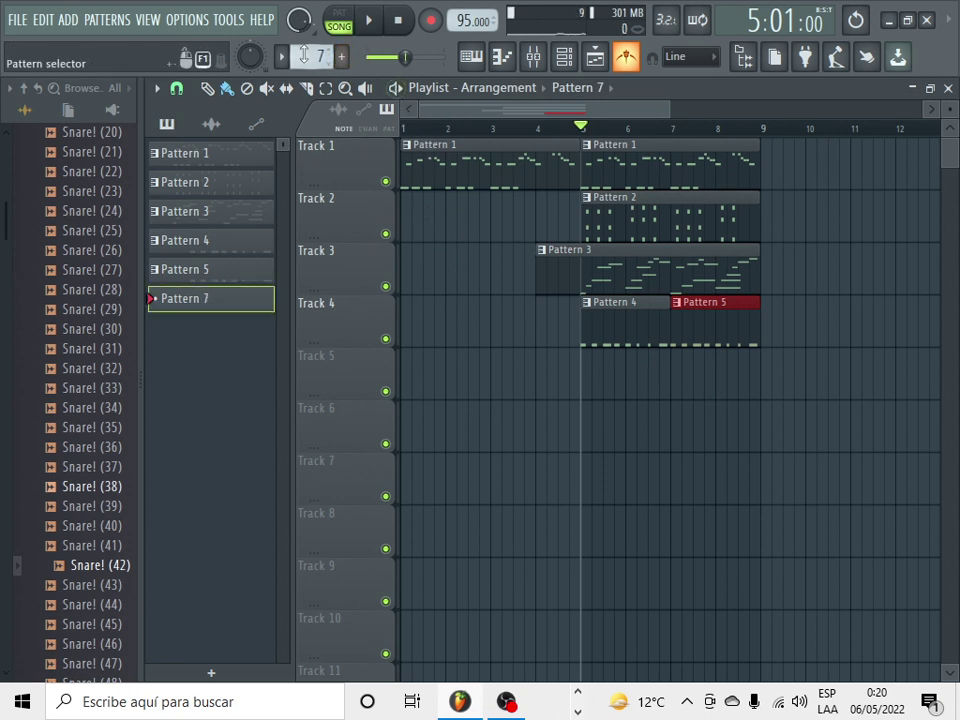
click(545, 320)
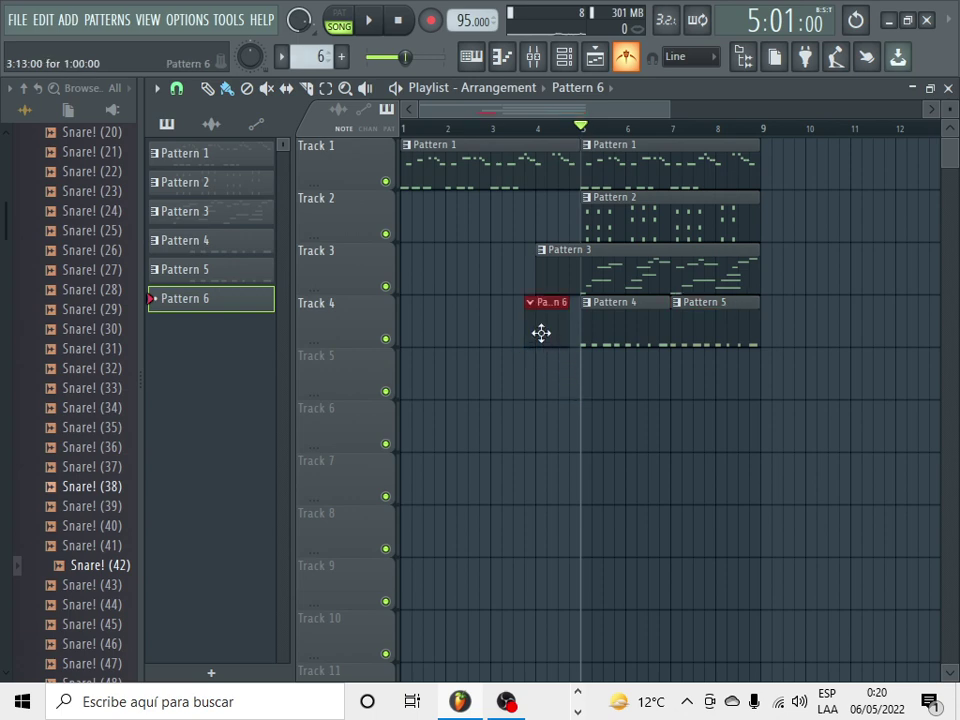
drag(541, 333, 553, 397)
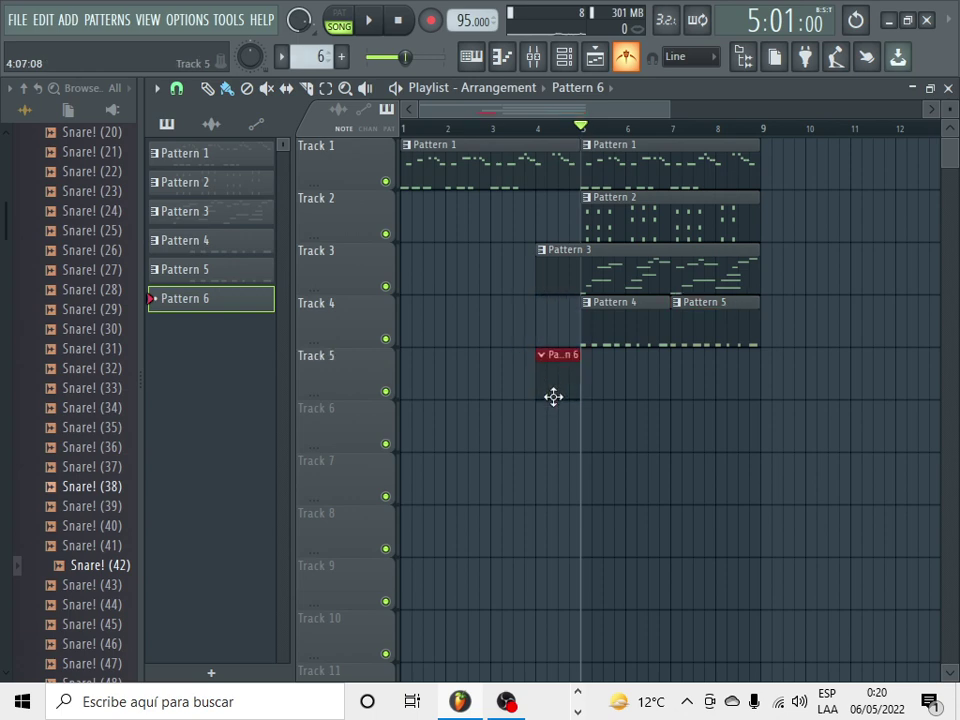
click(536, 128)
click(563, 56)
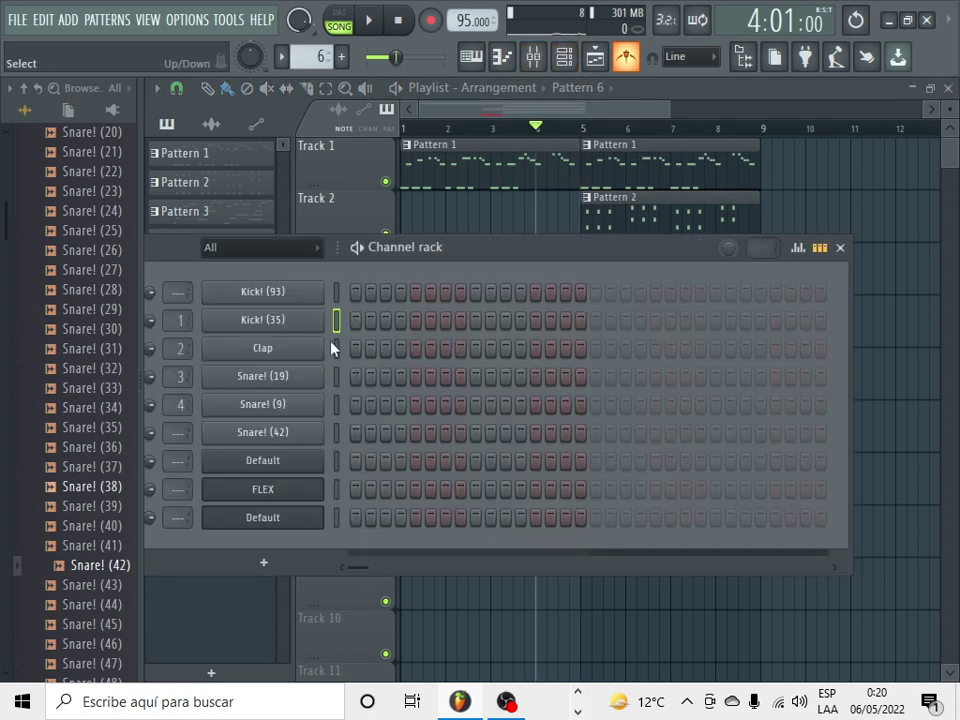
key(F6)
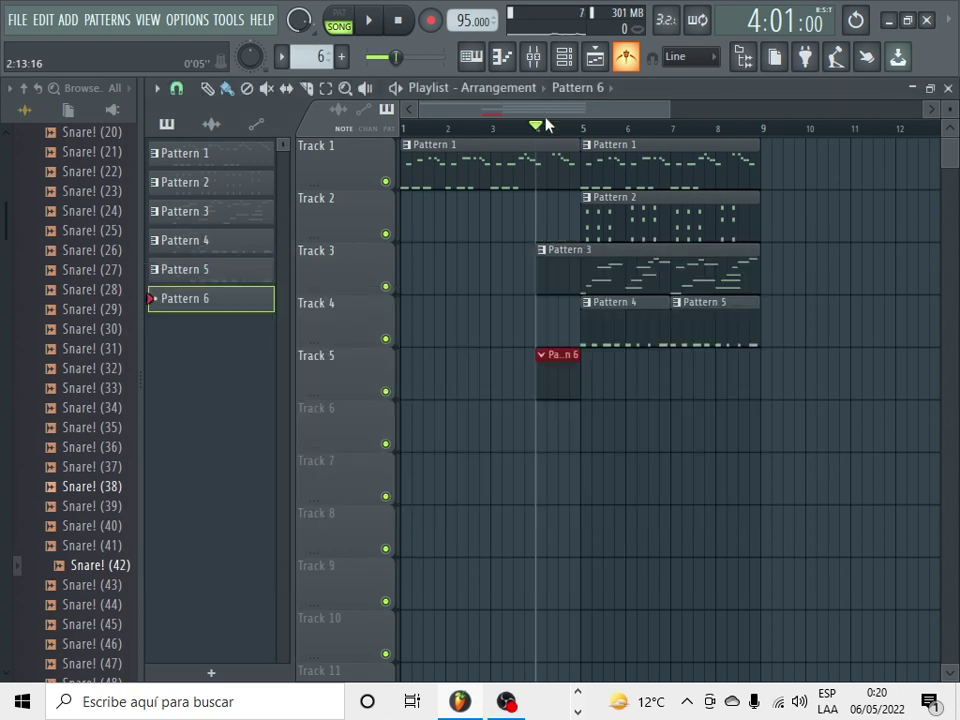
Step: Record a Snare! (19) rhythm into Pattern 6 during song playback from bar 4 and quantize the recorded notes
key(space)
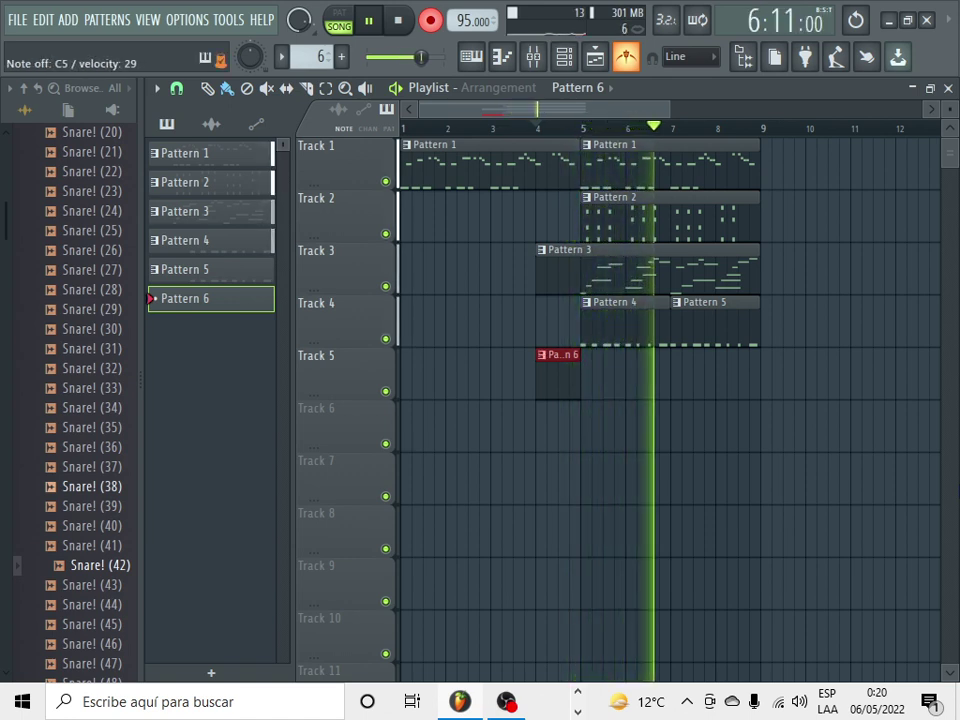
key(space)
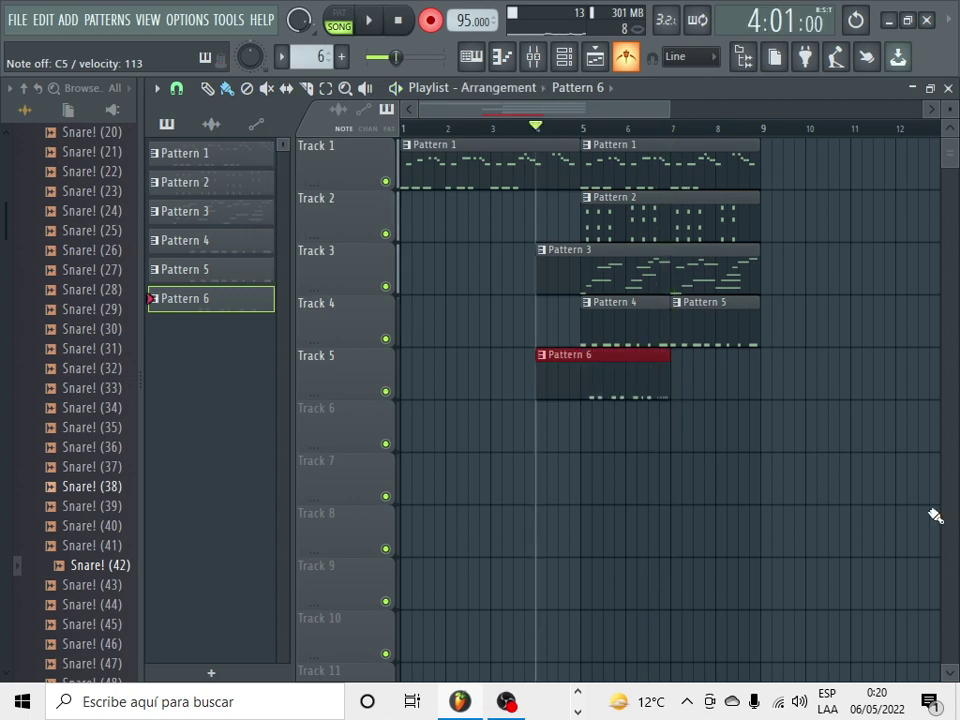
double_click(613, 380)
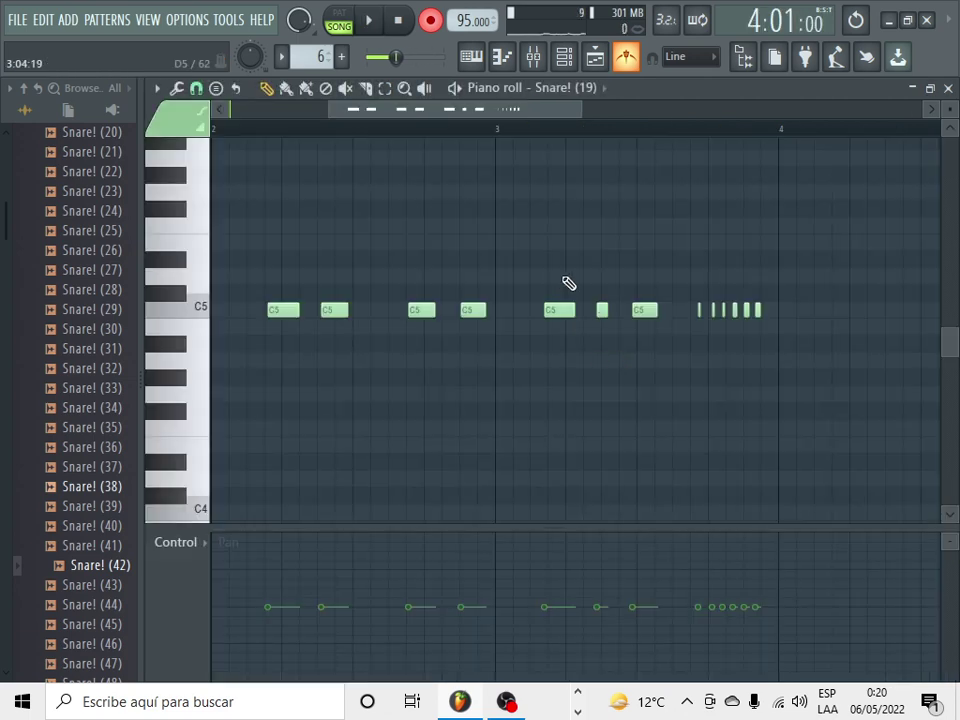
key(ctrl+q)
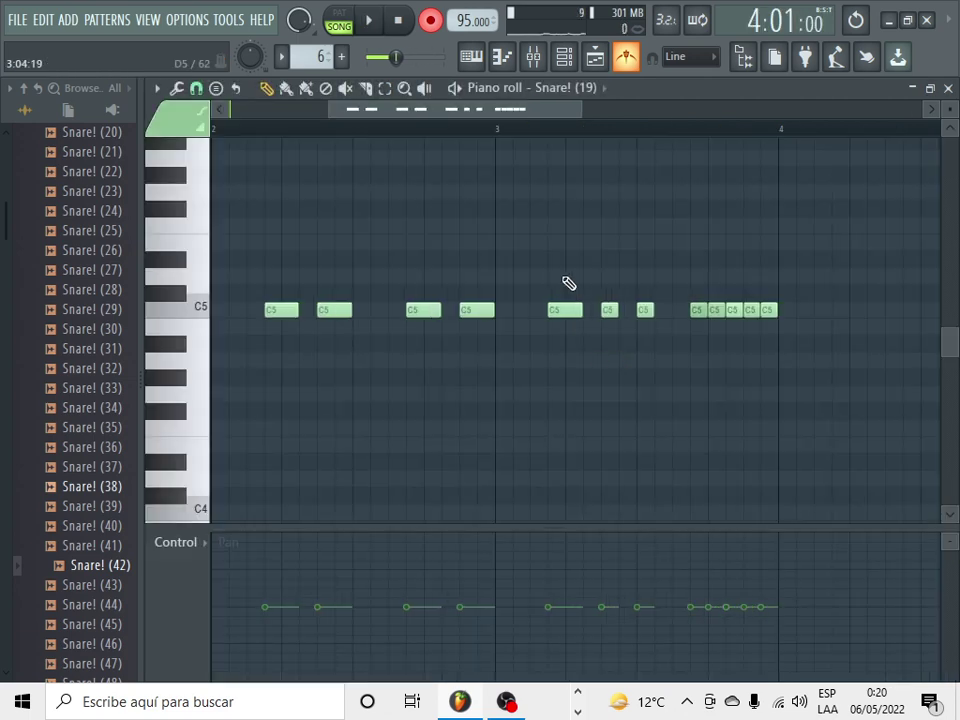
Step: Copy the Snare! (19) notes from Pattern 6 and paste them into the Snare! (9) channel of Pattern 7
click(565, 58)
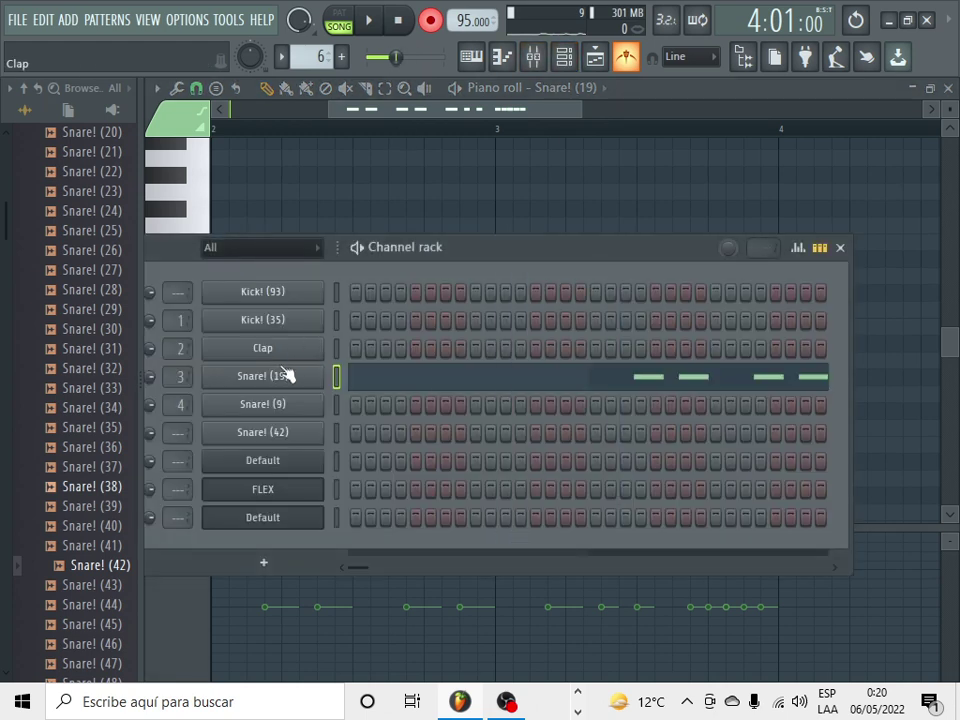
right_click(285, 374)
click(531, 395)
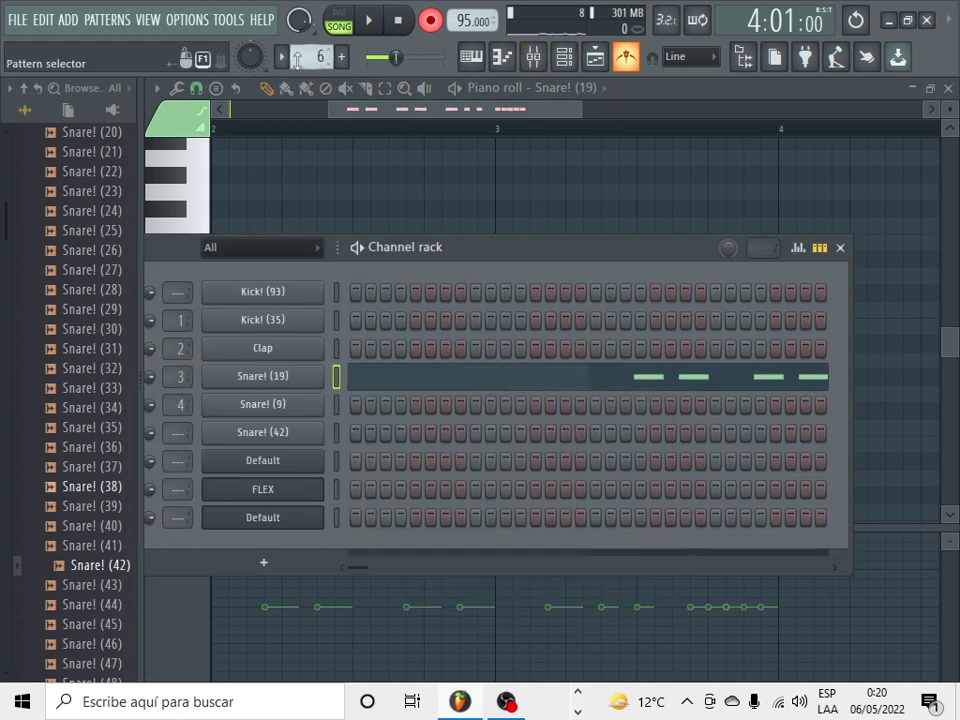
drag(320, 57, 320, 50)
right_click(303, 416)
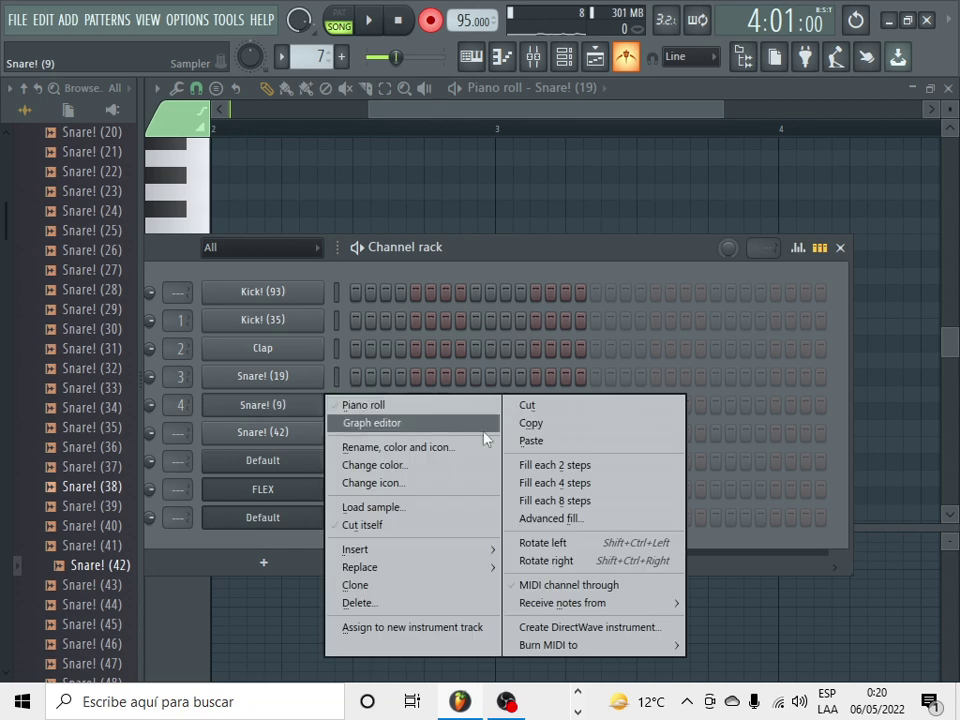
click(561, 445)
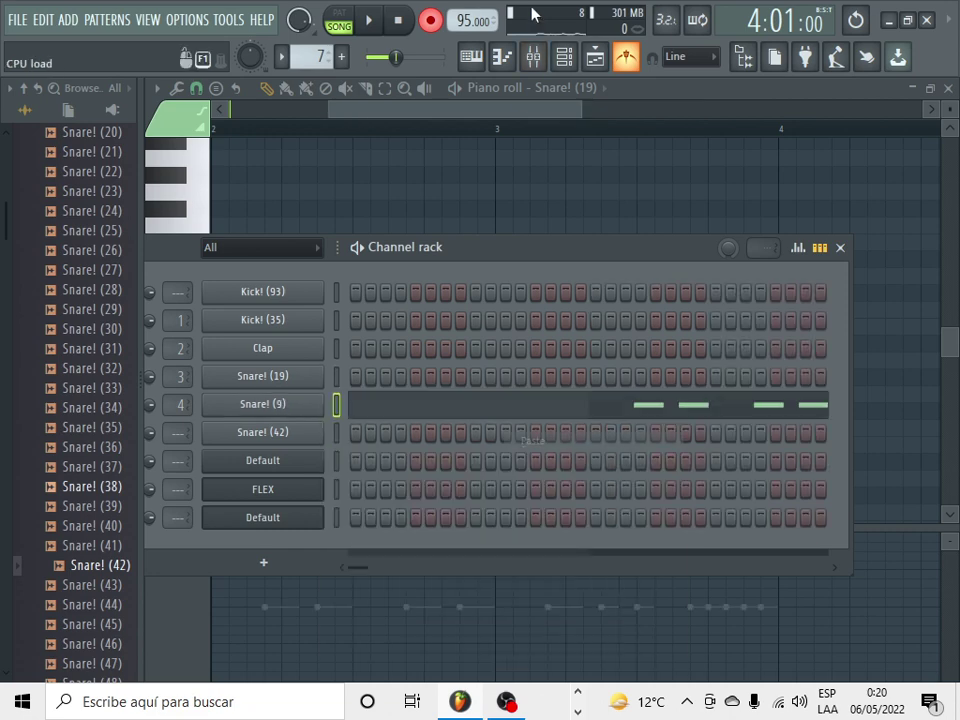
Step: Place Pattern 7 on Track 6 of the playlist and position the clip so that it ends at bar 9
click(592, 60)
click(664, 416)
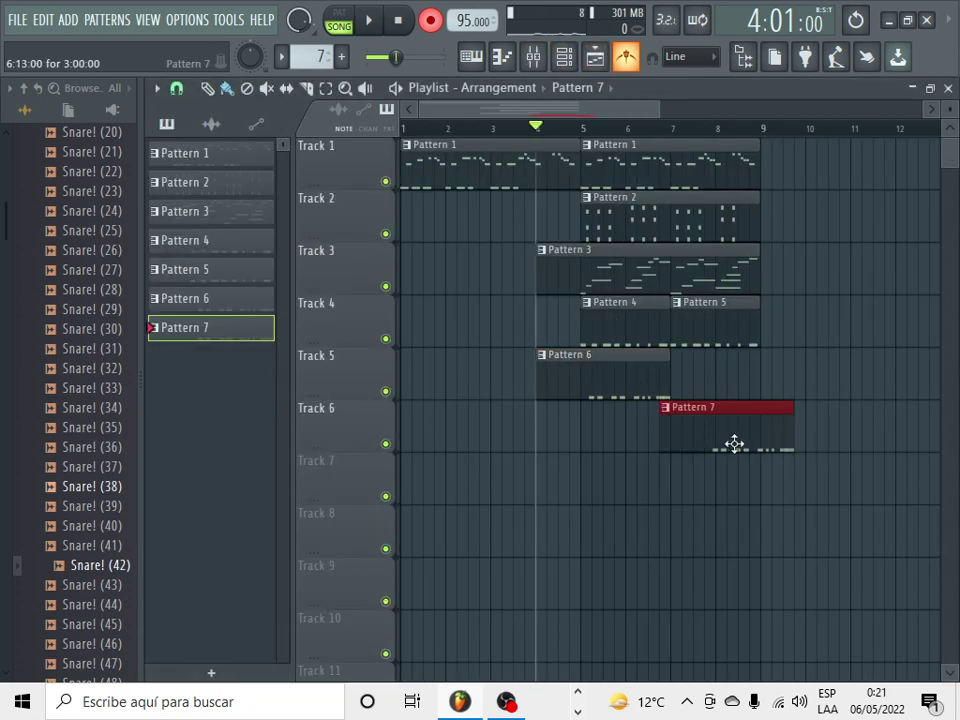
drag(735, 444, 695, 431)
double_click(692, 450)
key(F5)
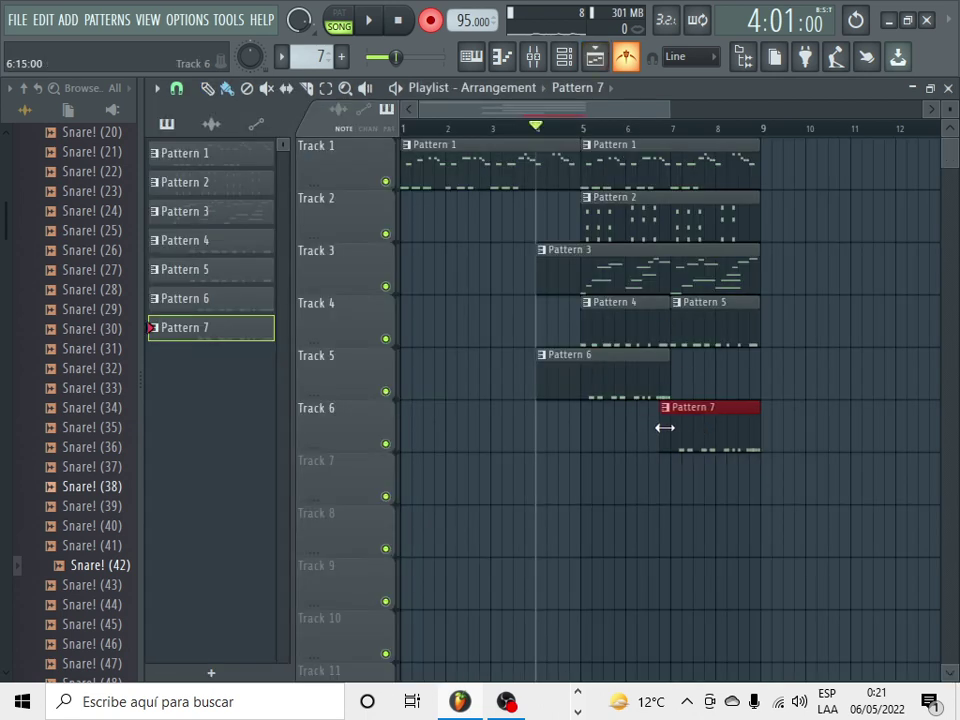
Step: Trim the starts of Patterns 6 and 3 to bar 5 and of Pattern 7 to bar 7, moving Pattern 7 onto Track 5
drag(545, 376, 577, 377)
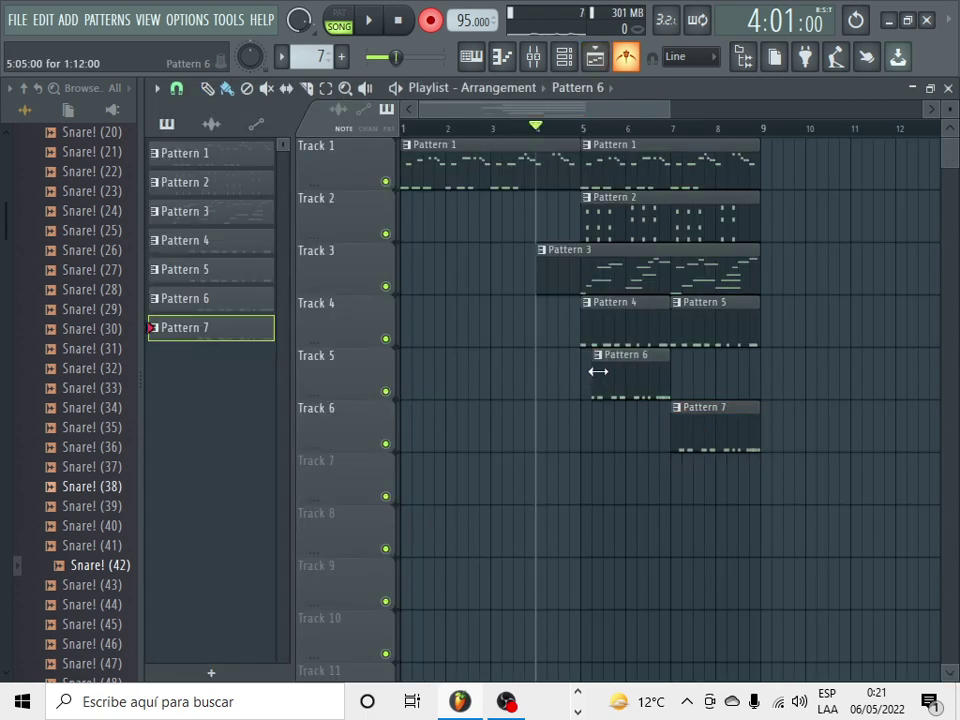
drag(538, 270, 581, 279)
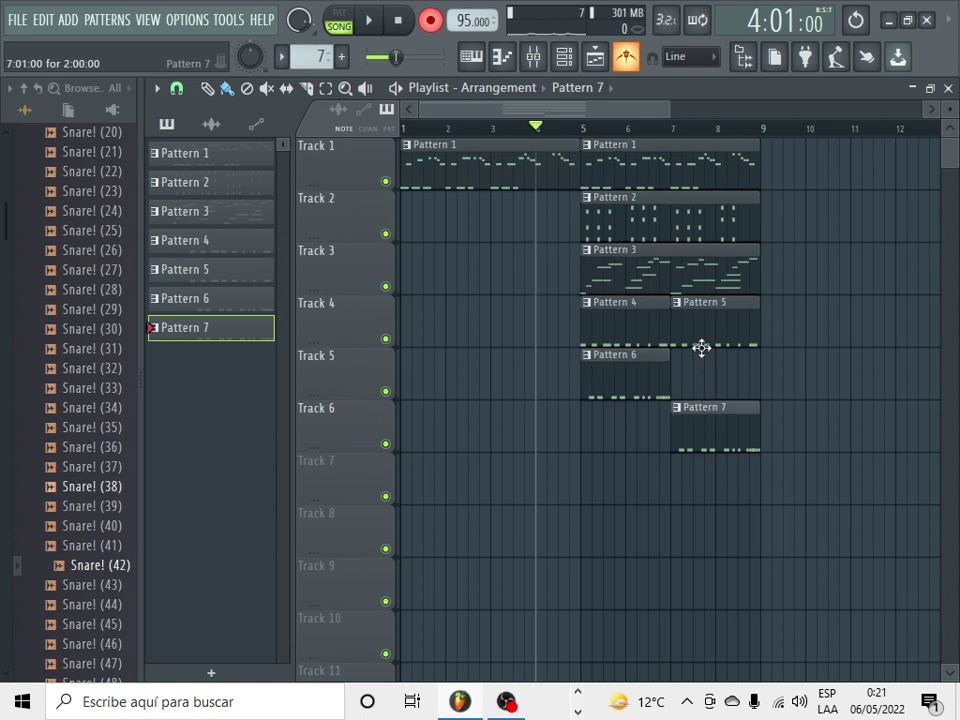
drag(701, 347, 701, 375)
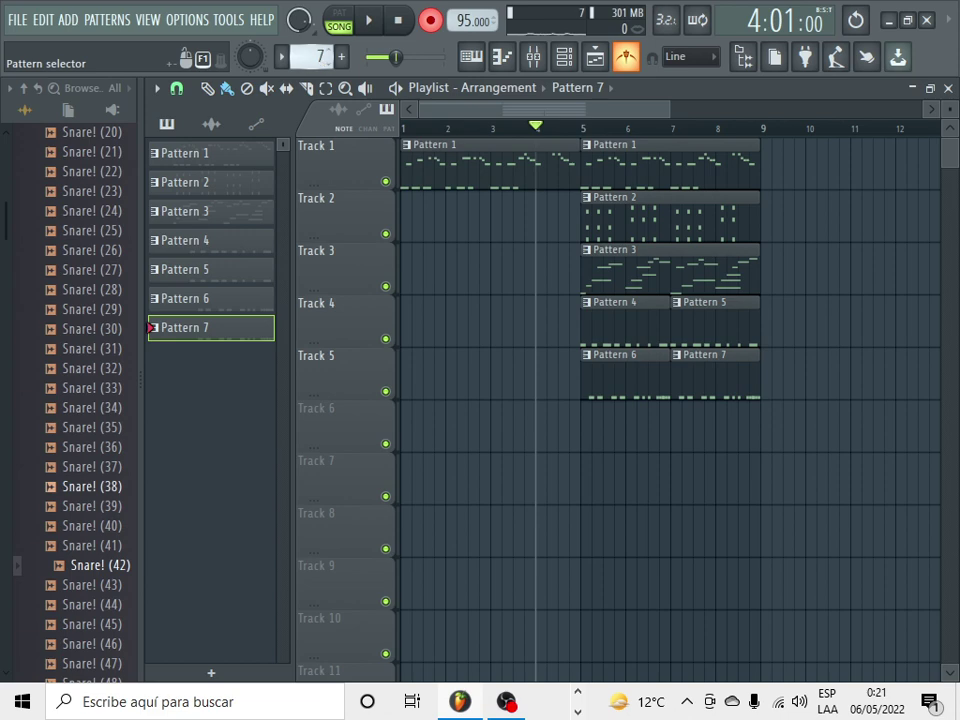
Step: Add Pattern 8 to Track 6 at bar 4 for the Snare! (42) channel and set the playhead to 3:09
drag(320, 57, 320, 47)
click(565, 58)
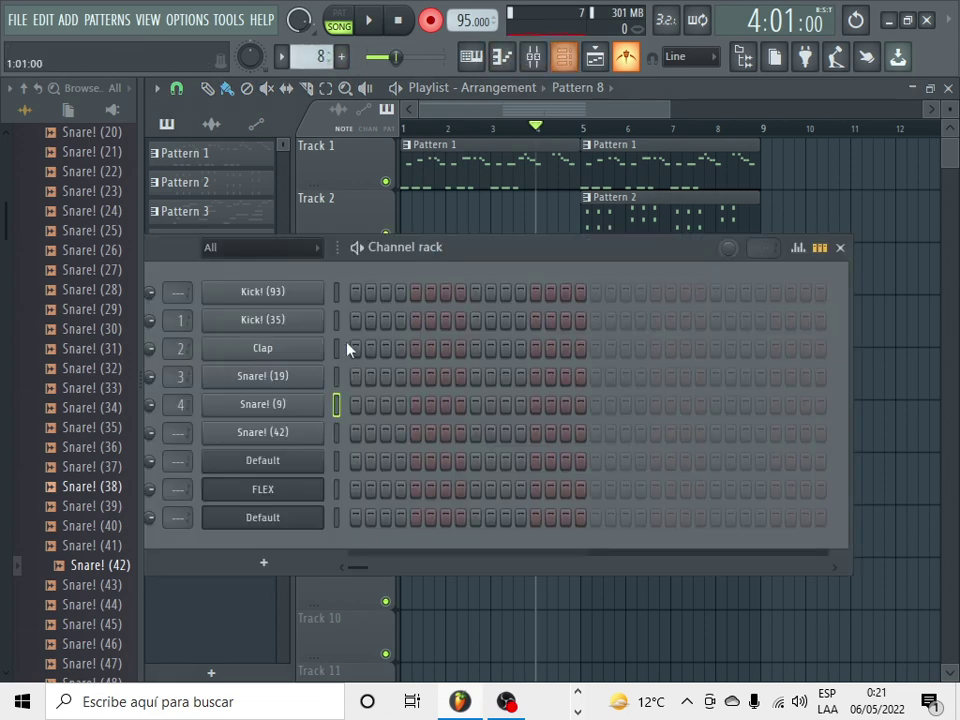
click(565, 58)
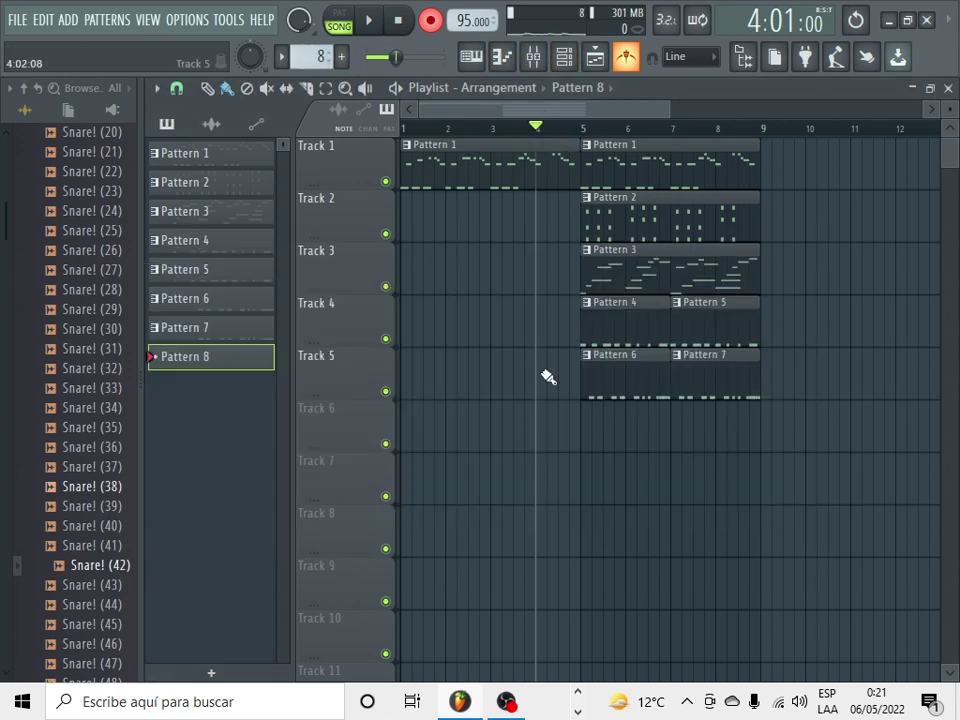
click(551, 447)
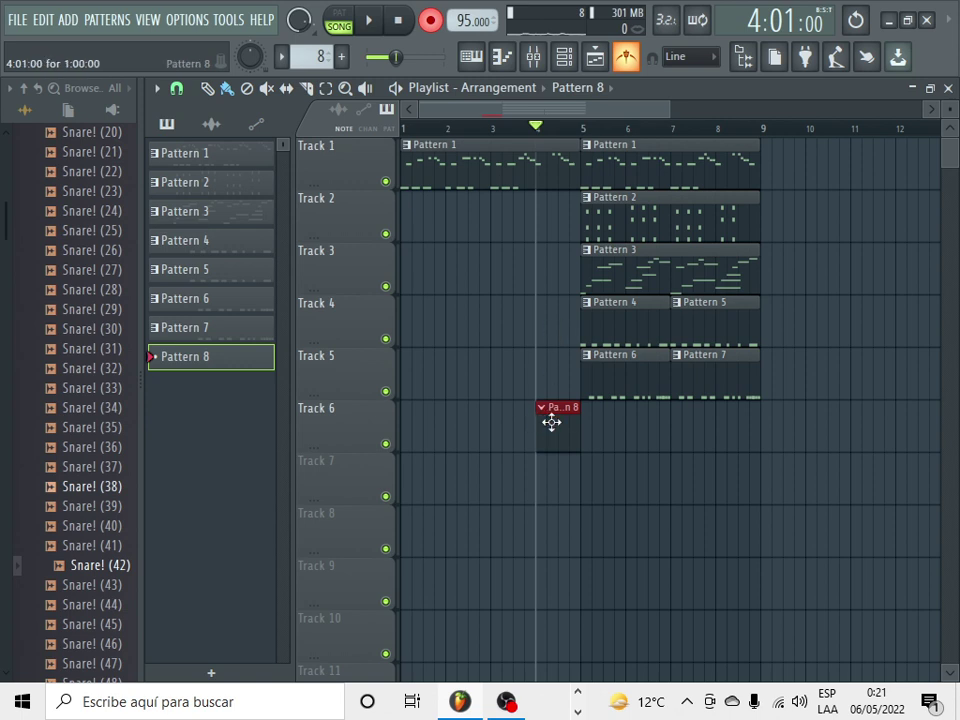
click(512, 128)
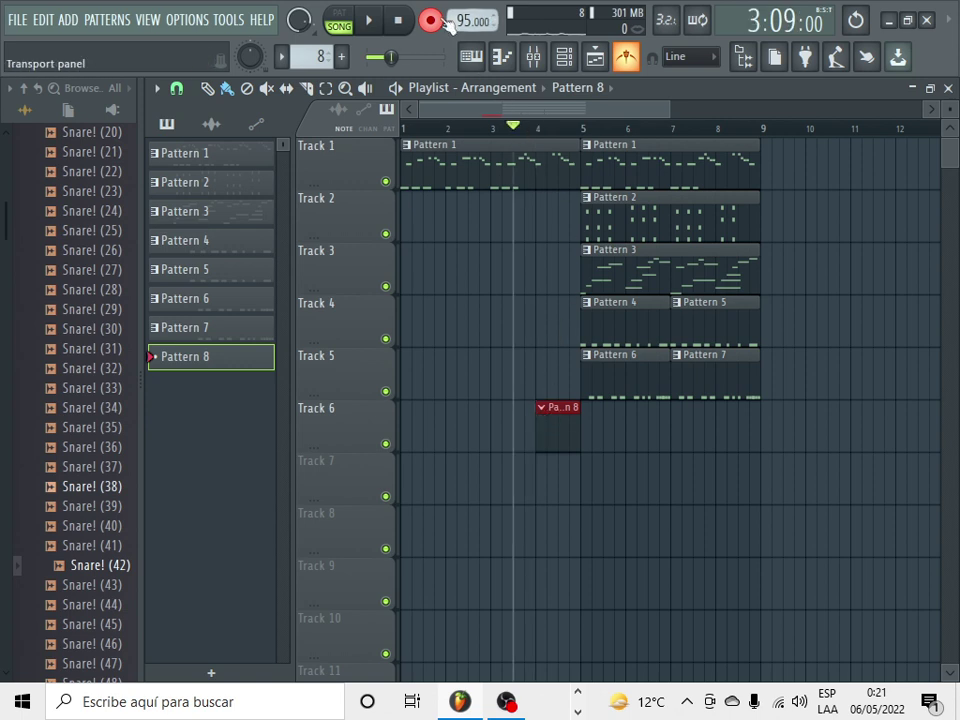
click(372, 28)
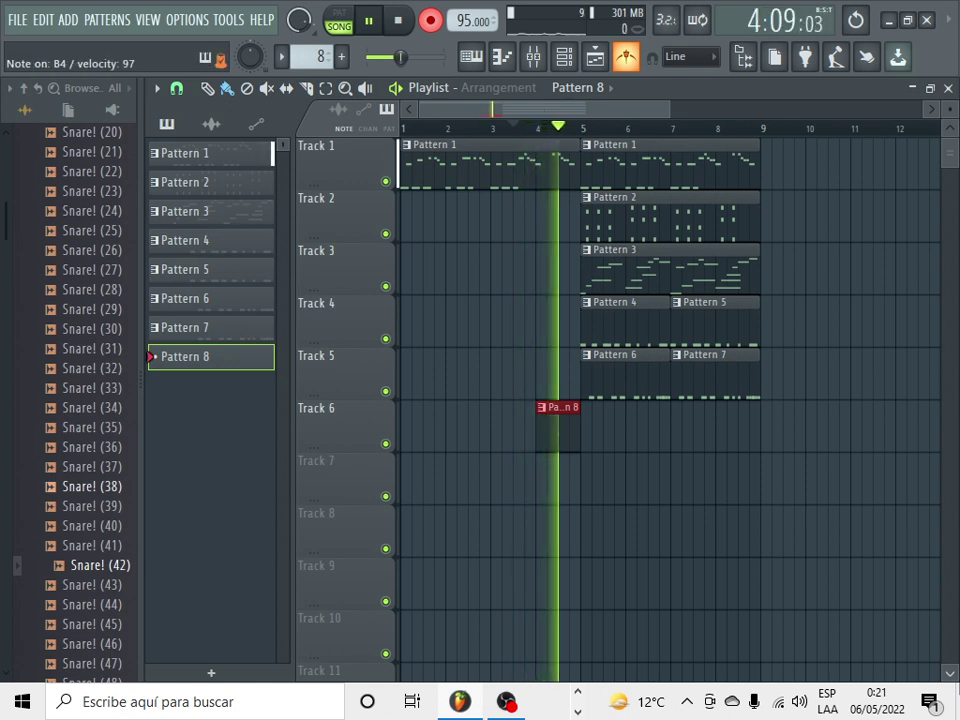
key(space)
key(space)
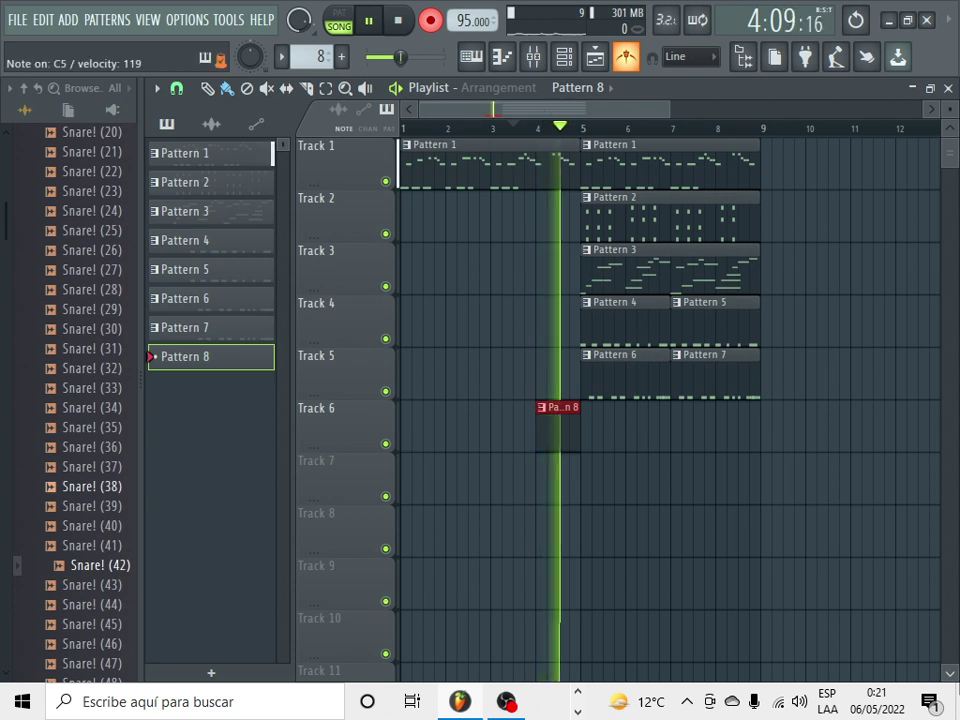
key(space)
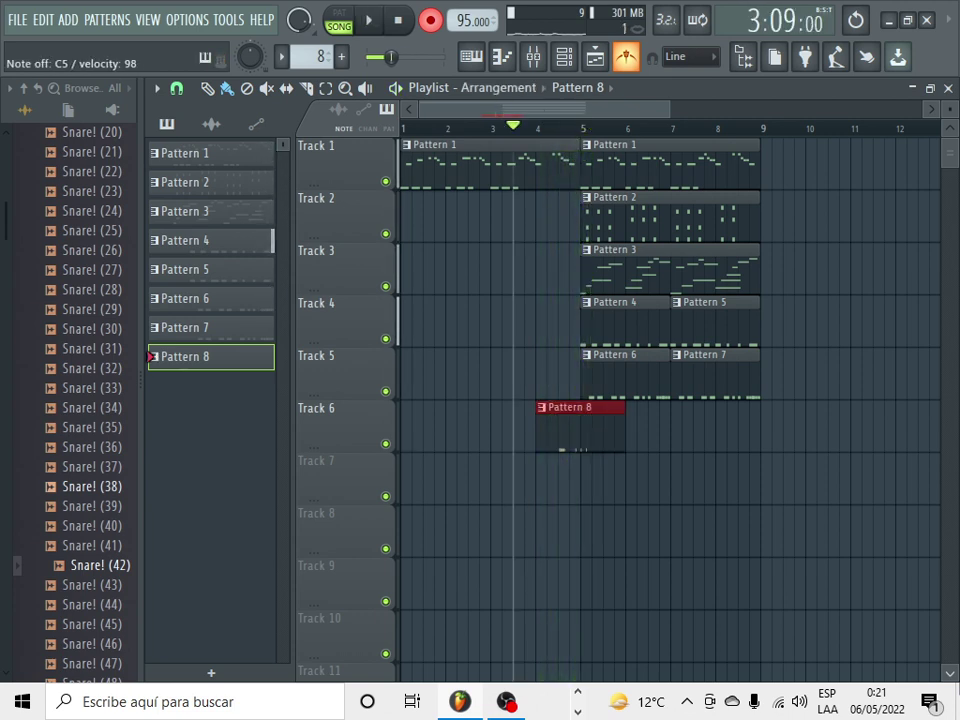
Step: Record the Snare! (42) hits into Pattern 8 from bar 4 and quantize them to a 1/2 step grid
key(space)
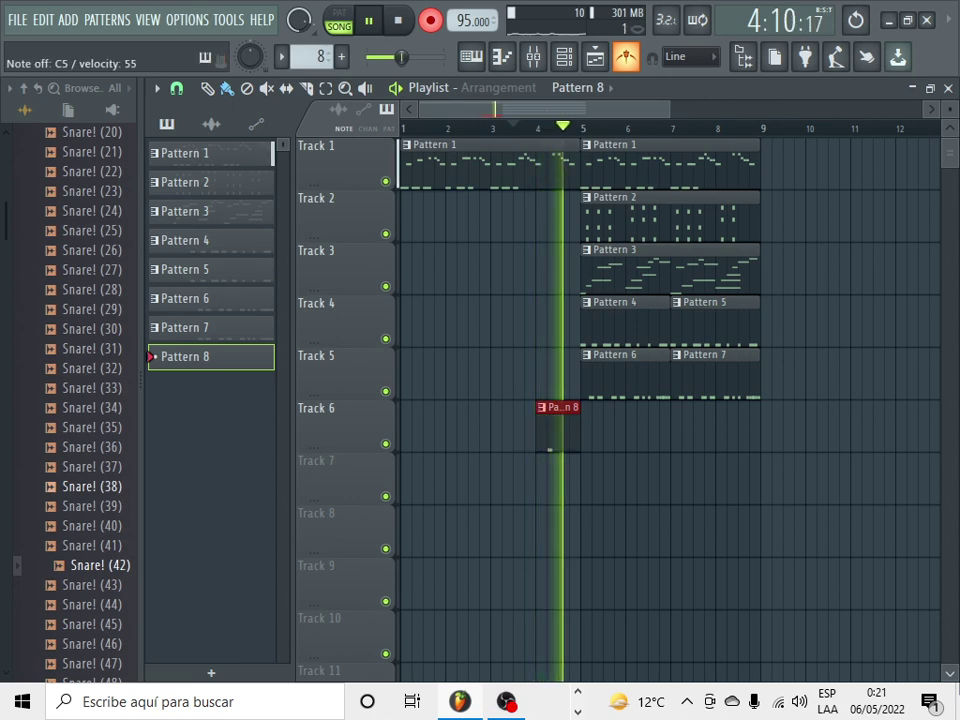
key(space)
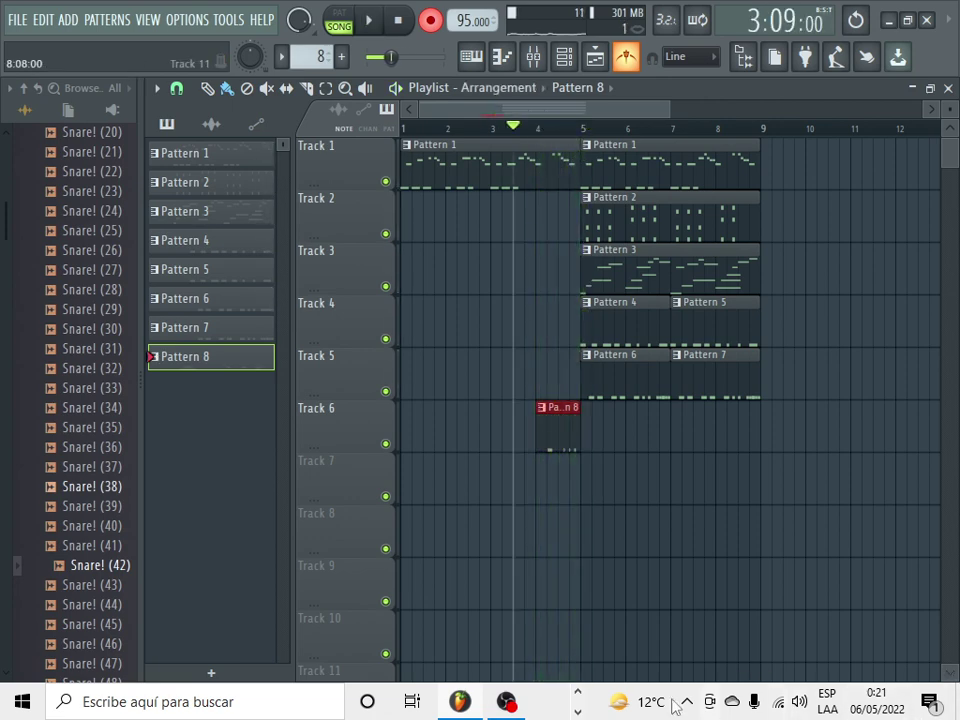
double_click(554, 450)
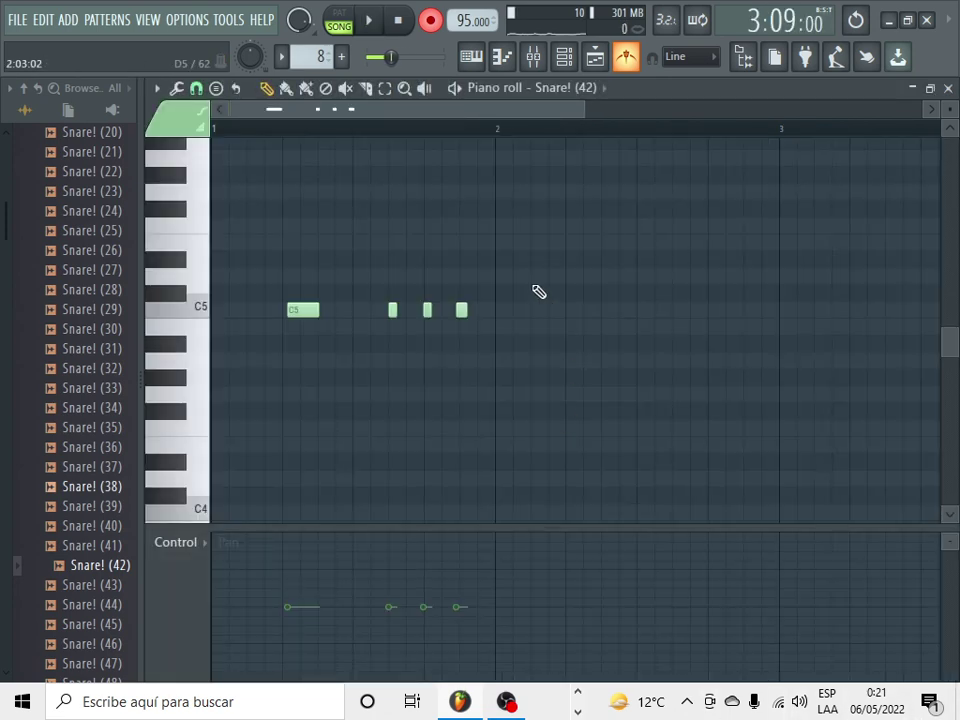
click(196, 88)
click(226, 249)
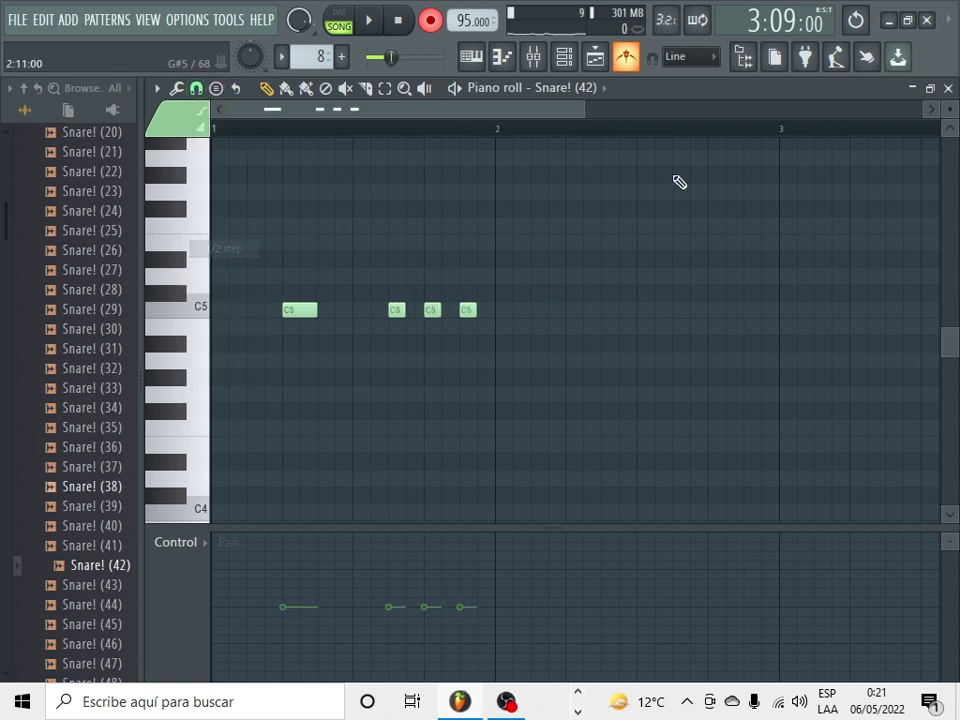
Step: Shift the middle of the three closing C5 hits half a step earlier, add a final hit ending at bar 2, and play back without metronome
drag(584, 118, 367, 117)
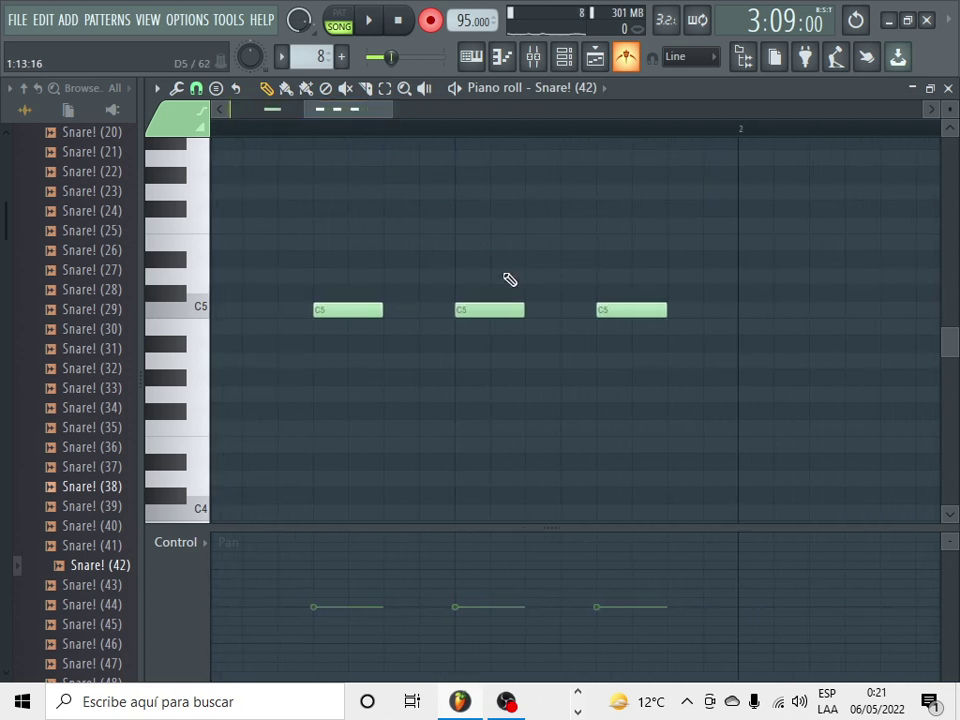
drag(486, 304, 450, 305)
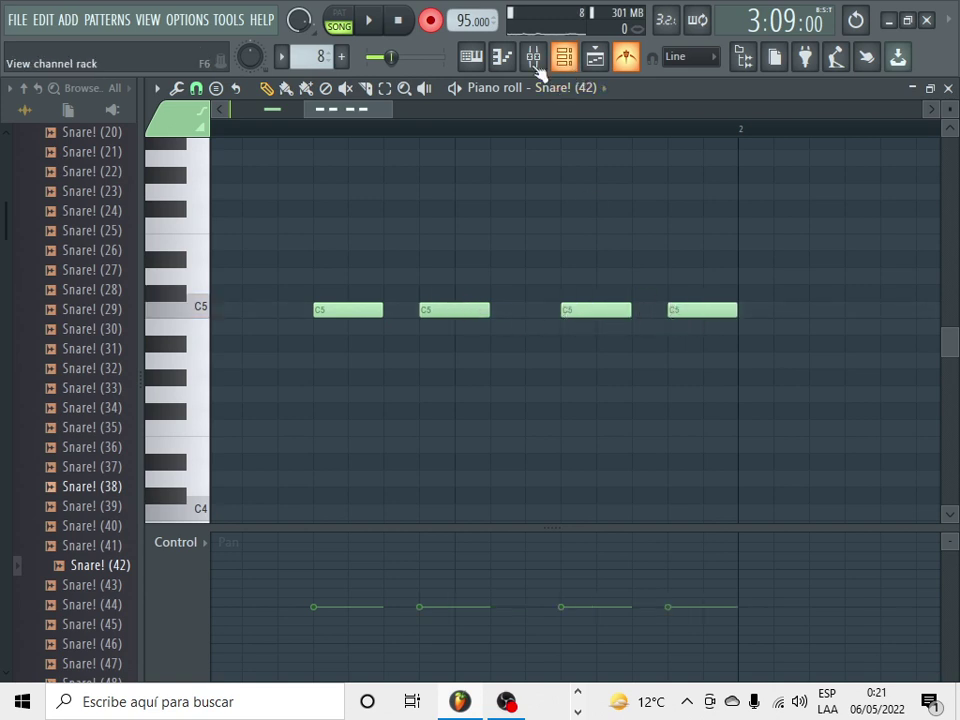
key(space)
click(628, 58)
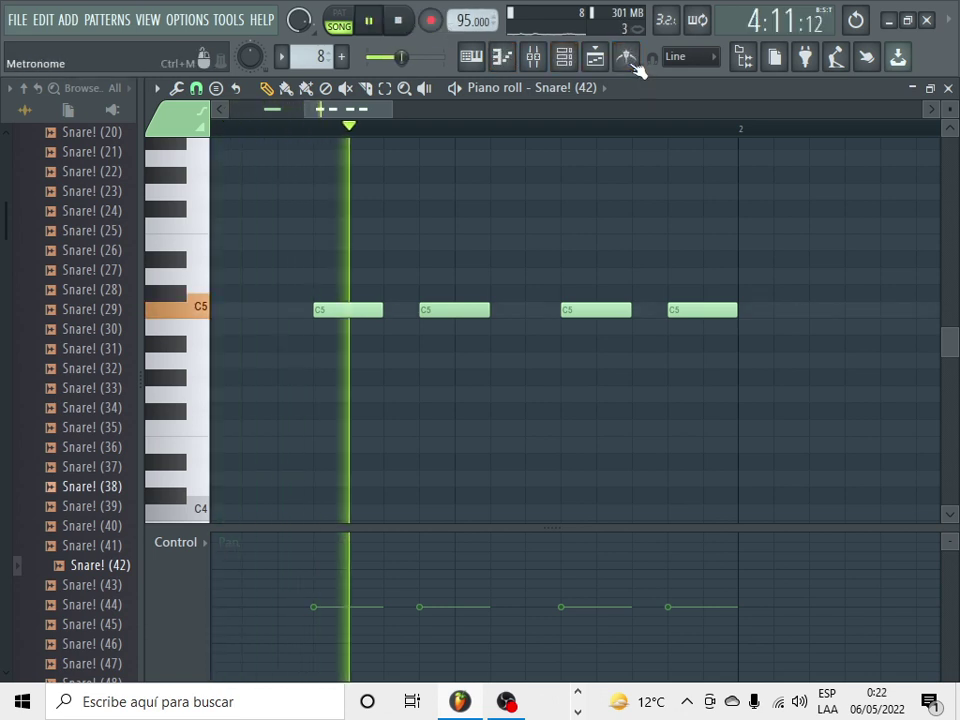
key(space)
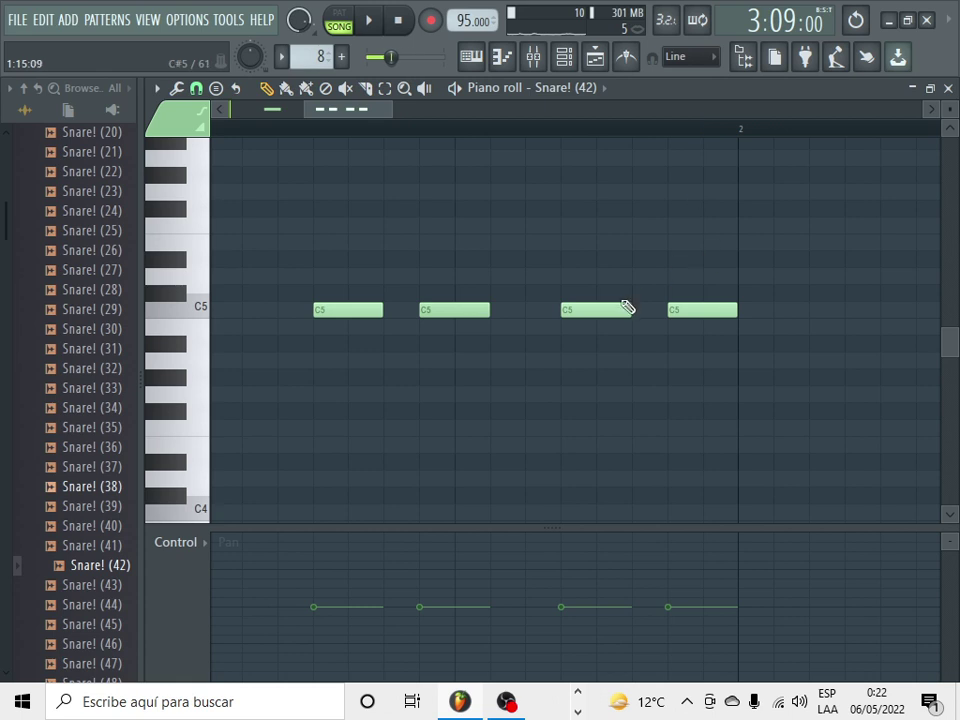
Step: Shift the last two C5 hits to start at 1:14 and 1:15, and pan the four closing hits alternately right and left
drag(597, 308, 576, 316)
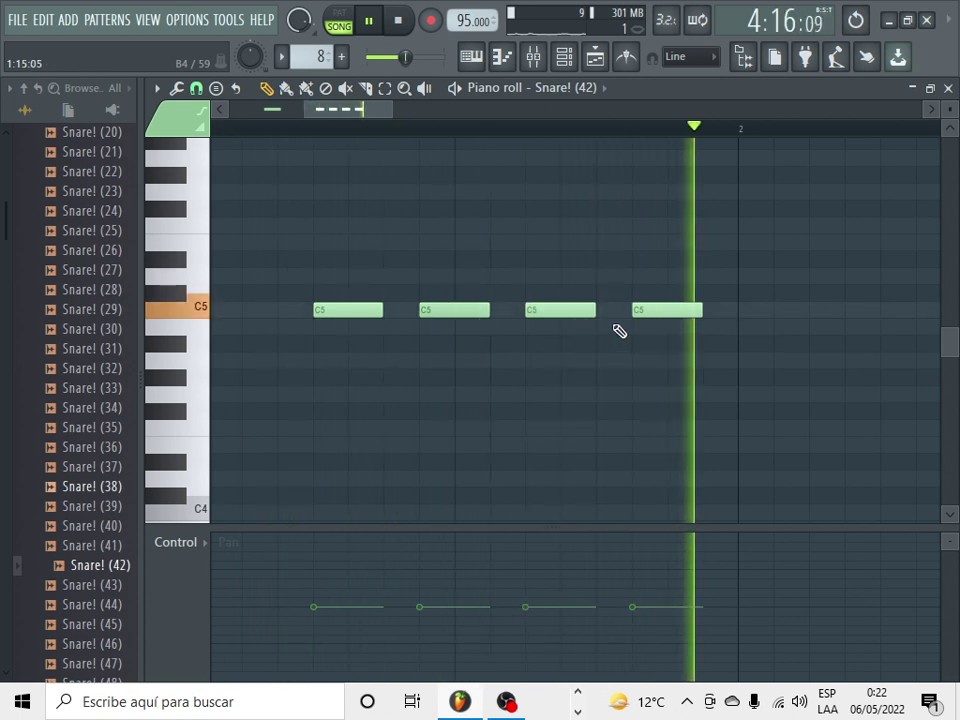
drag(653, 310, 635, 313)
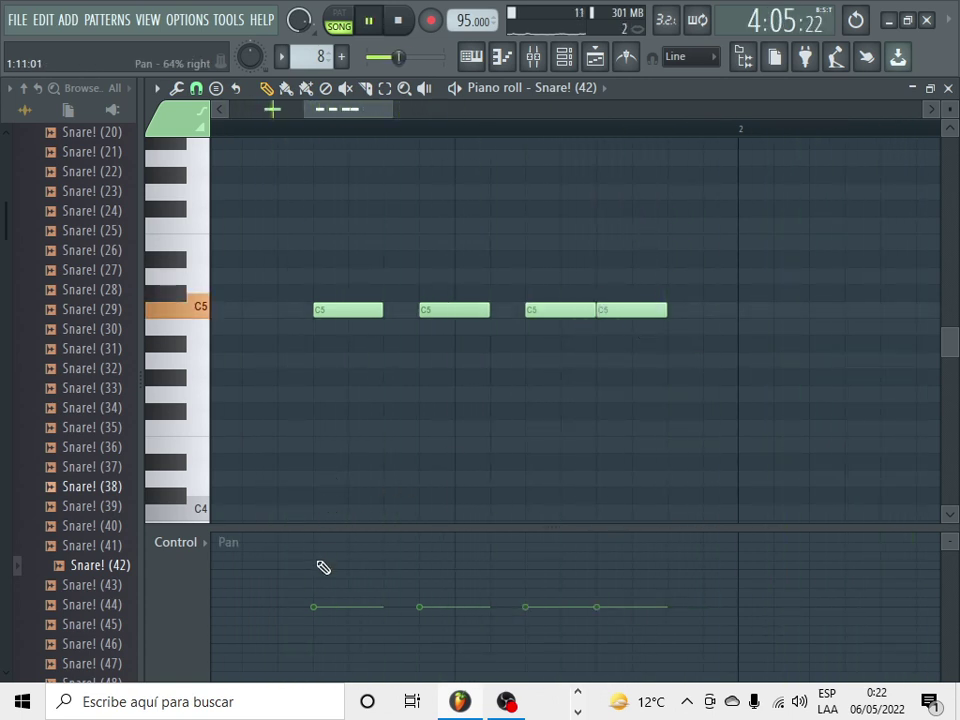
mouse_move(409, 641)
mouse_down()
mouse_move(450, 636)
mouse_move(521, 591)
mouse_move(579, 645)
mouse_up()
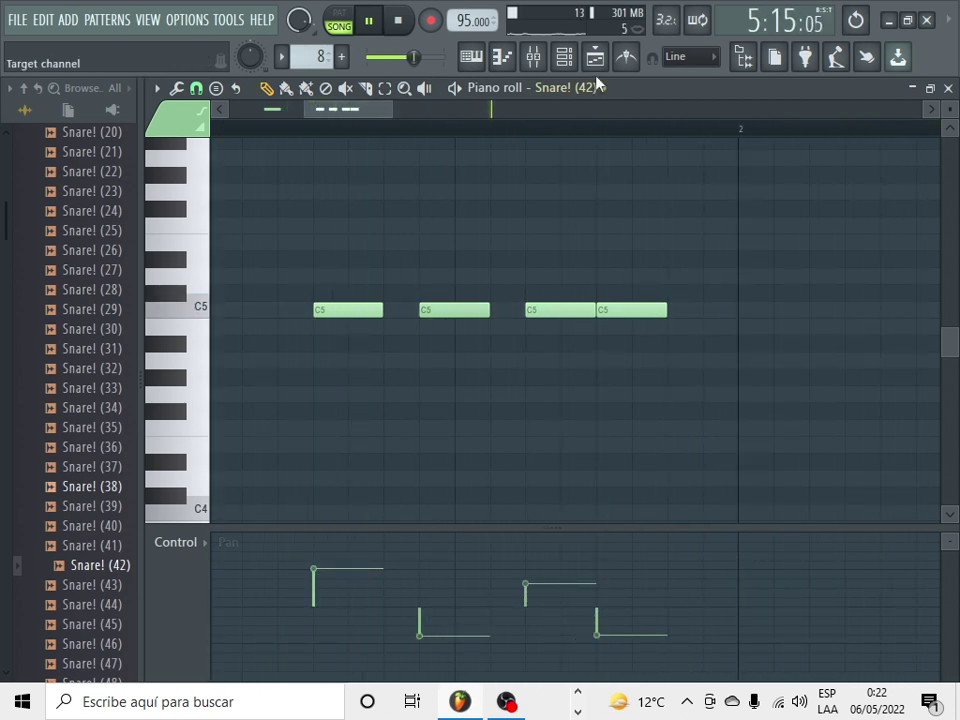
Step: Place a second Pattern 8 clip on Track 6 from bar 6 to bar 7
click(595, 56)
click(553, 132)
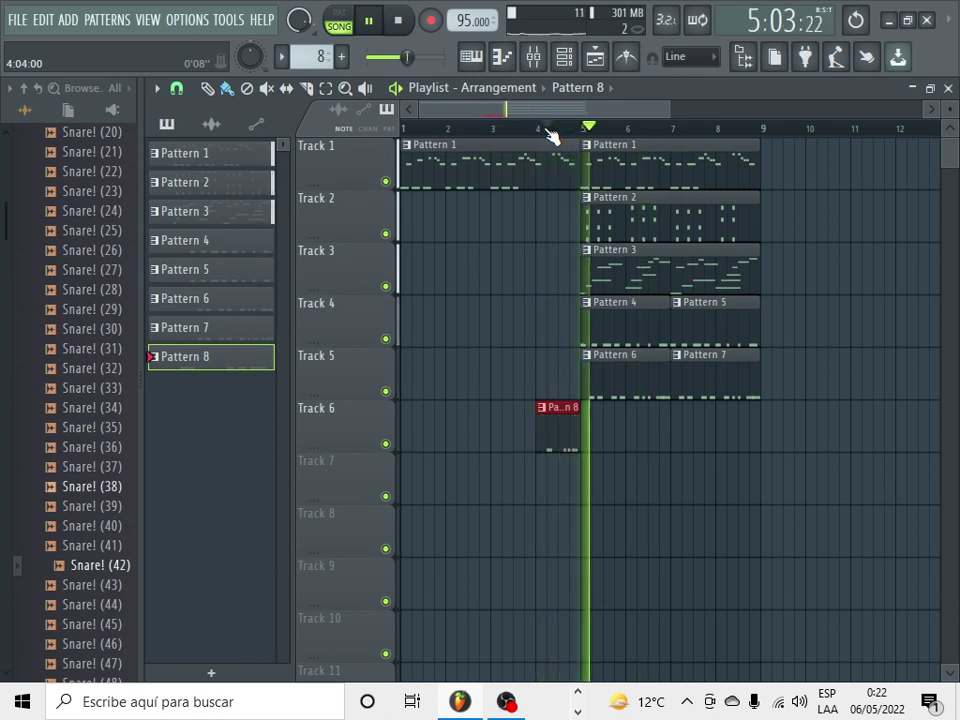
double_click(564, 441)
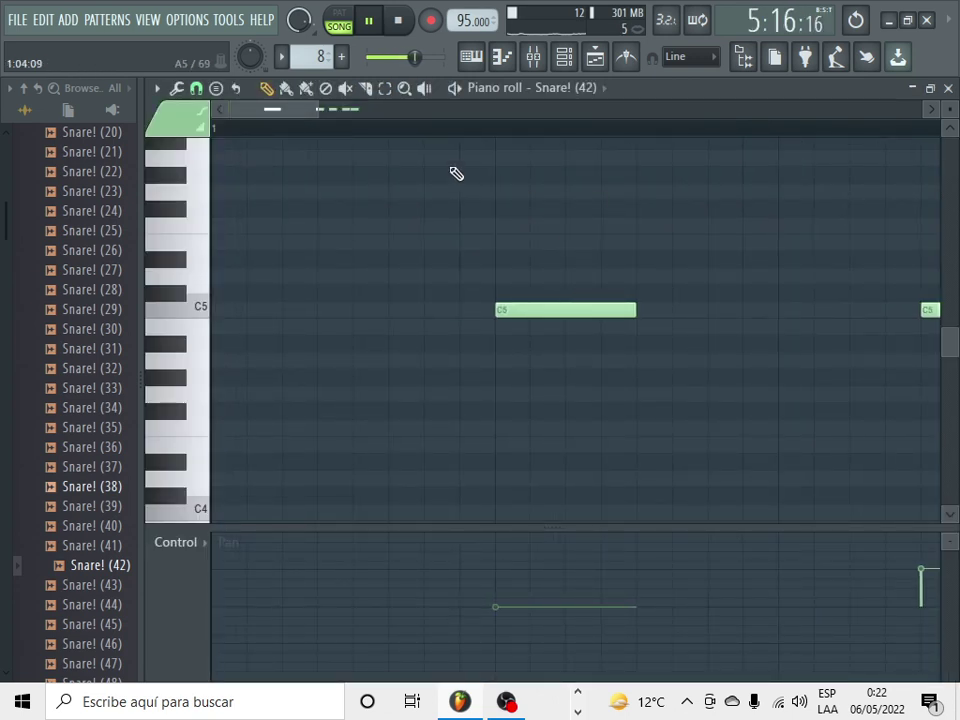
drag(323, 107, 652, 108)
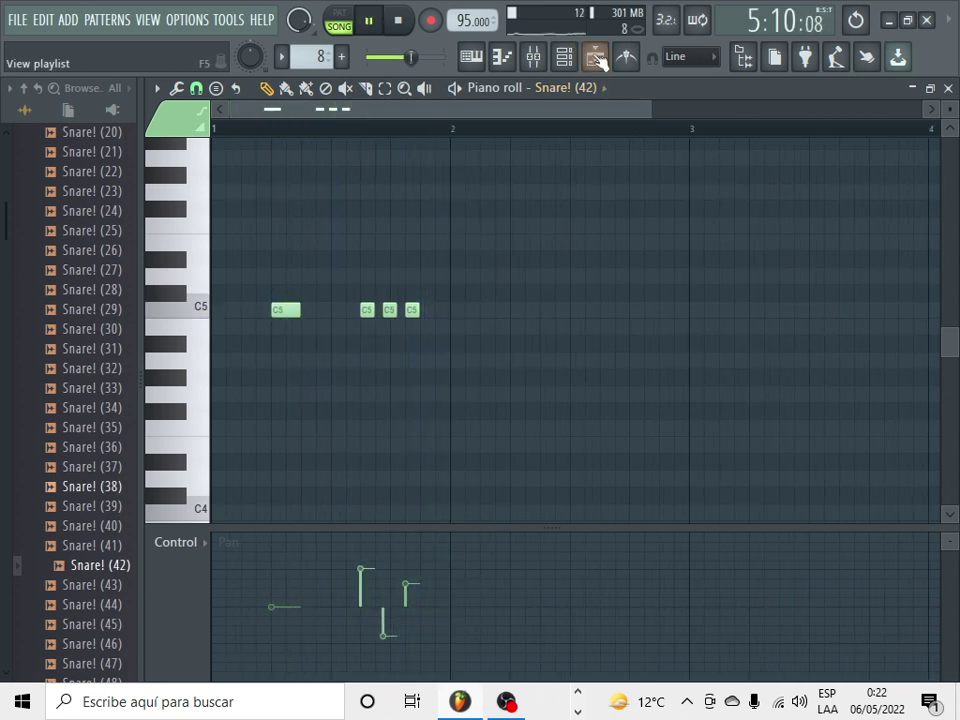
click(597, 60)
click(640, 428)
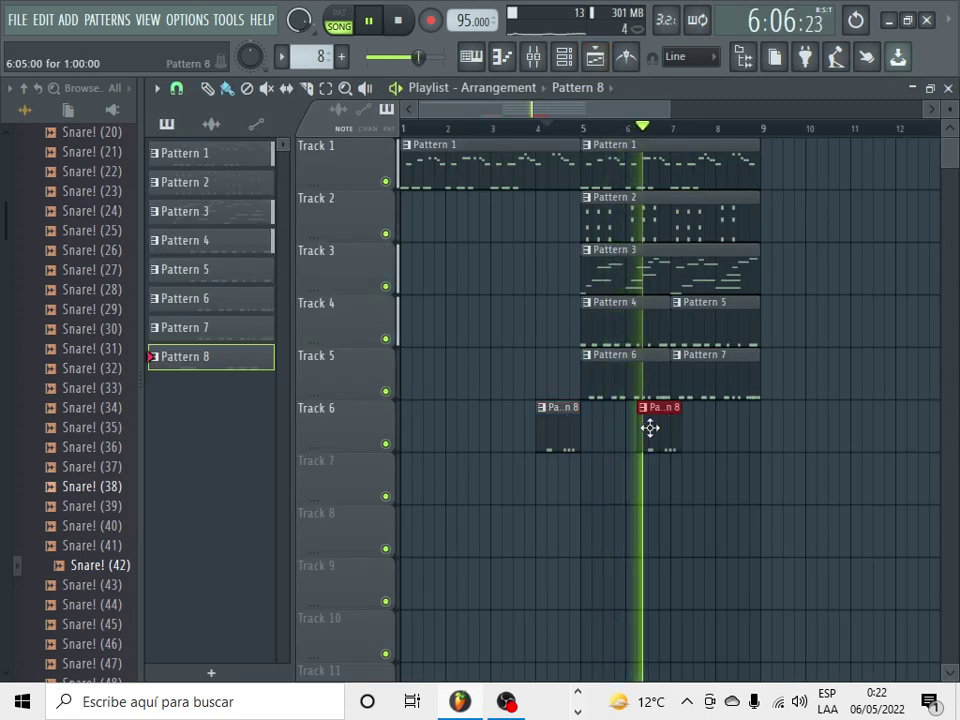
mouse_move(650, 428)
mouse_down()
mouse_move(628, 435)
mouse_move(643, 437)
mouse_up()
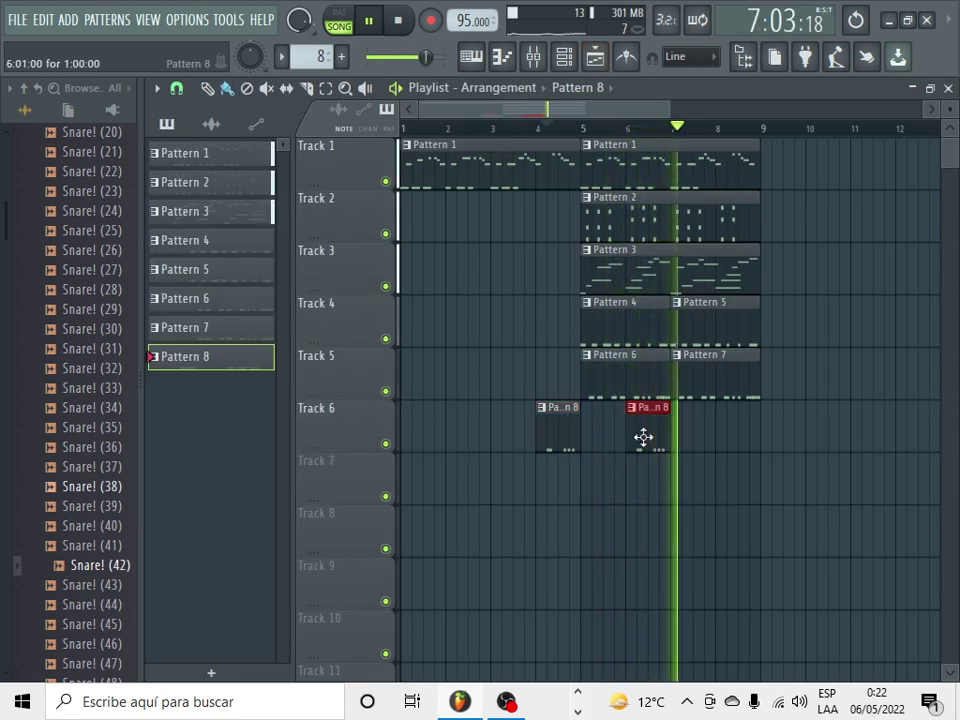
Step: Play the song from bar 4 and delete the first, longer C5 note from Pattern 8
click(540, 129)
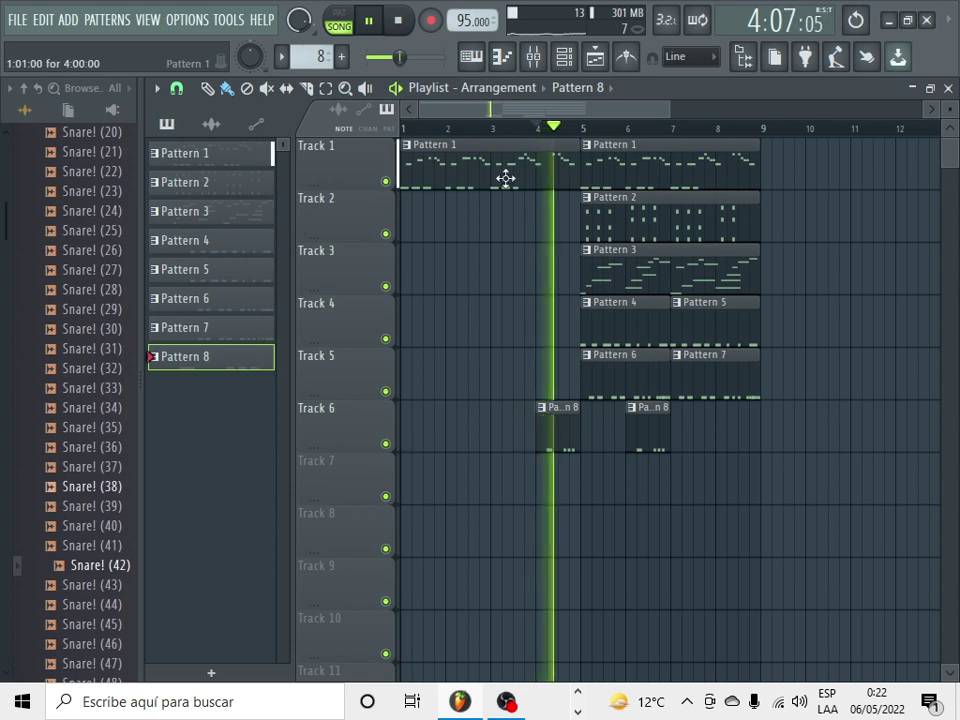
double_click(559, 433)
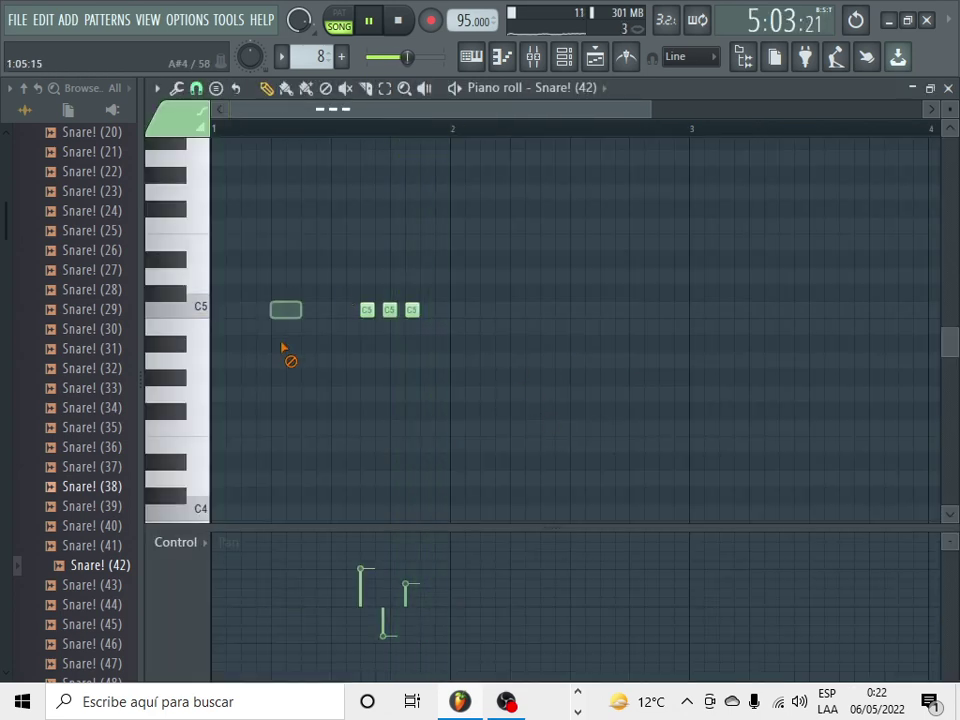
click(605, 60)
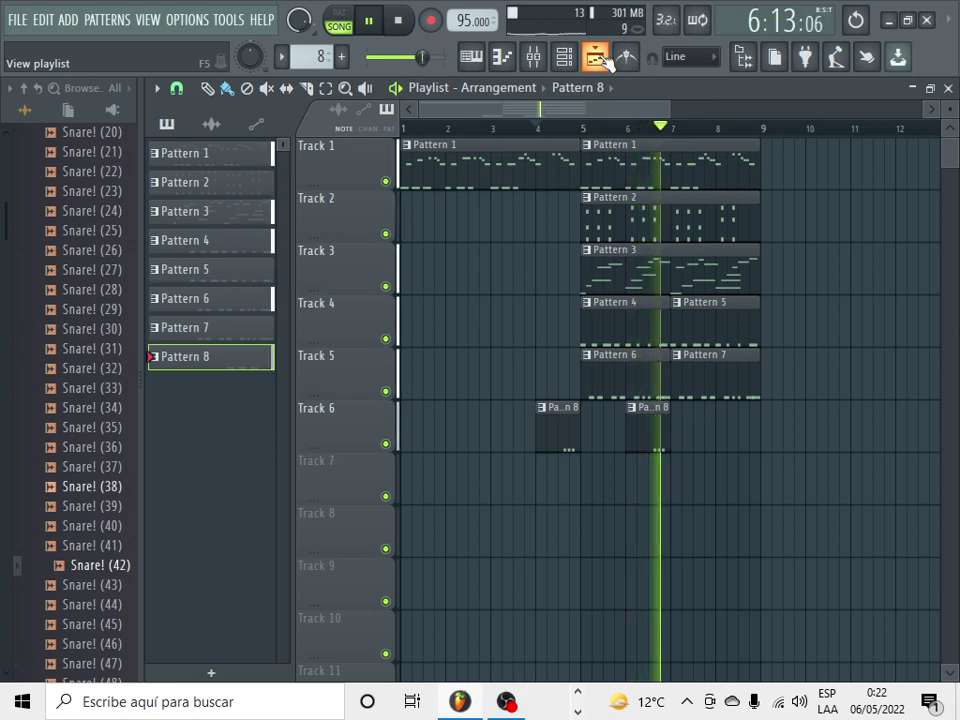
Step: Save the project as an FL Studio song file named "beat estilo flotao" and stop playback
click(17, 19)
click(40, 124)
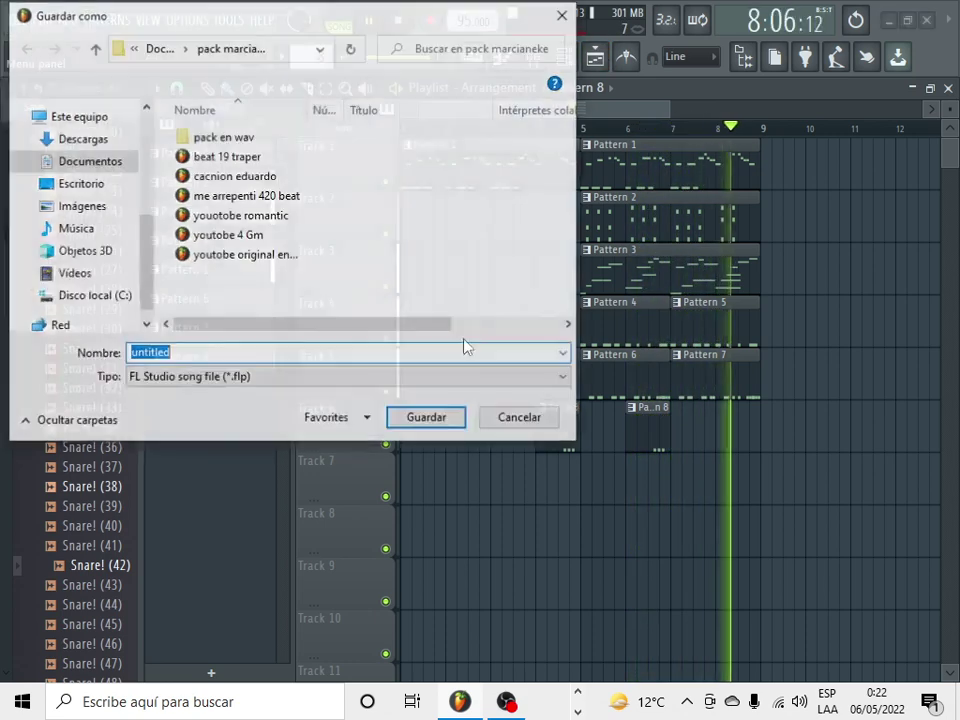
text(beat e)
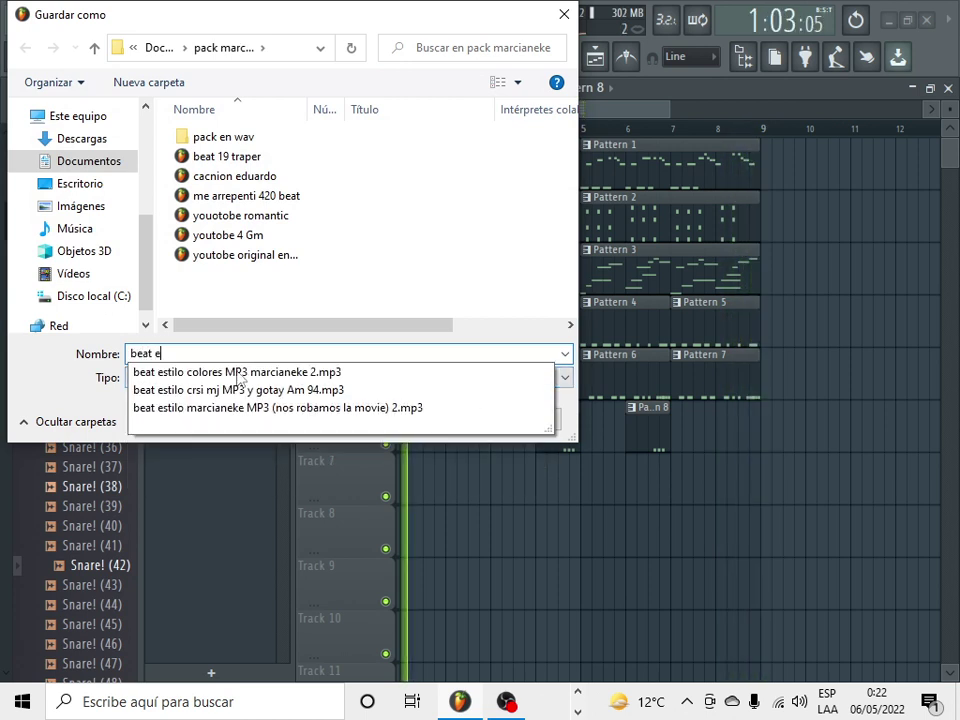
text(stilo flotao)
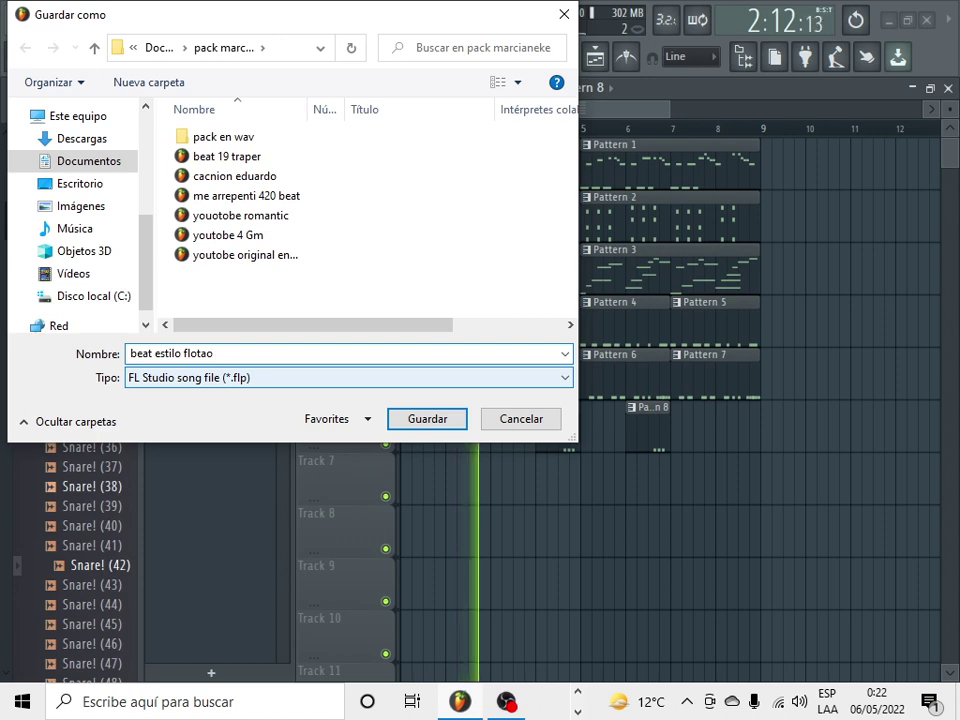
key(Return)
key(space)
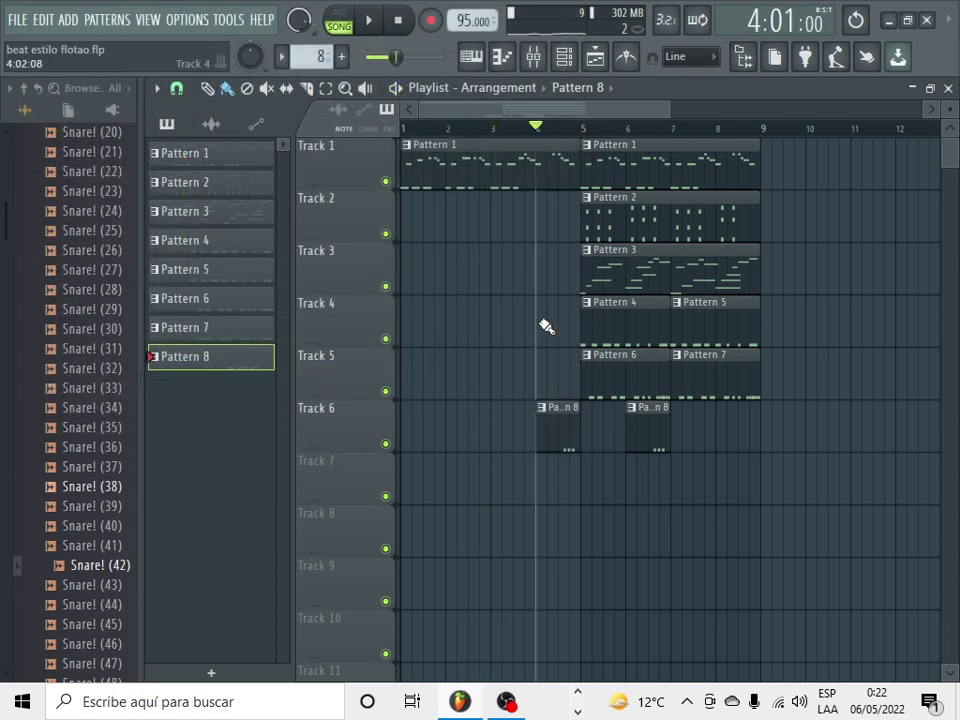
Step: Add a 3x Osc channel and lower the coarse pitch of its oscillator 2
click(68, 20)
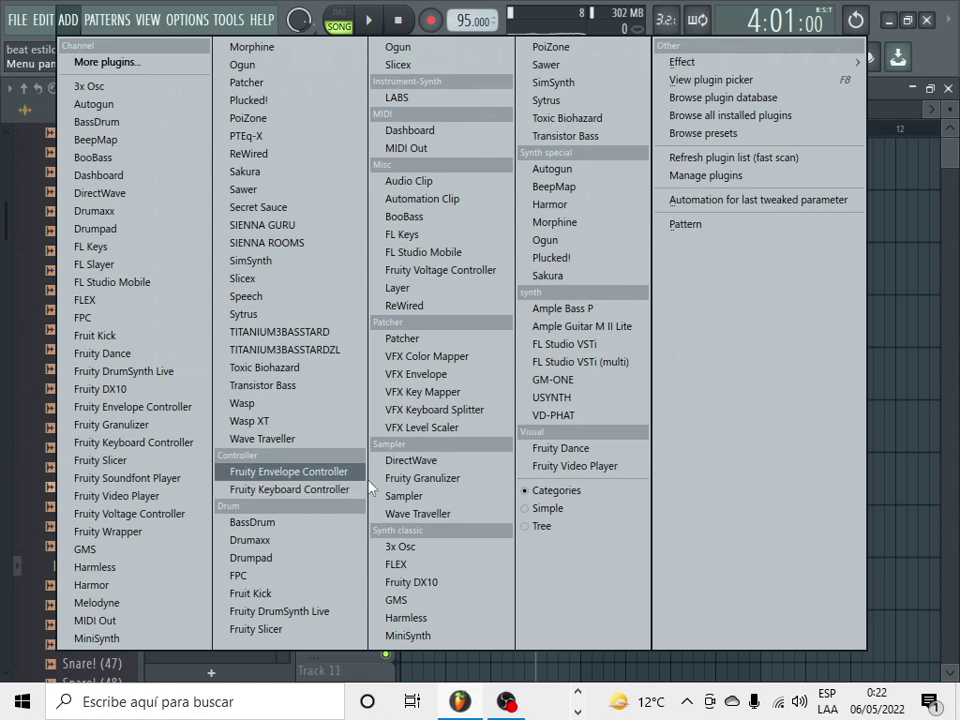
click(451, 546)
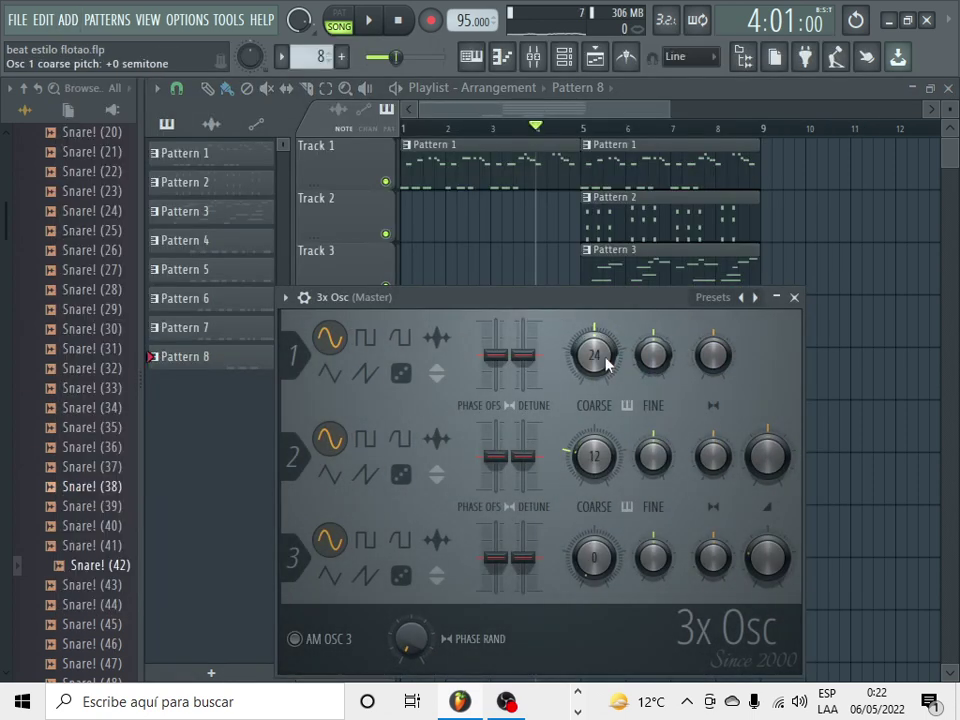
drag(602, 465, 602, 505)
click(561, 105)
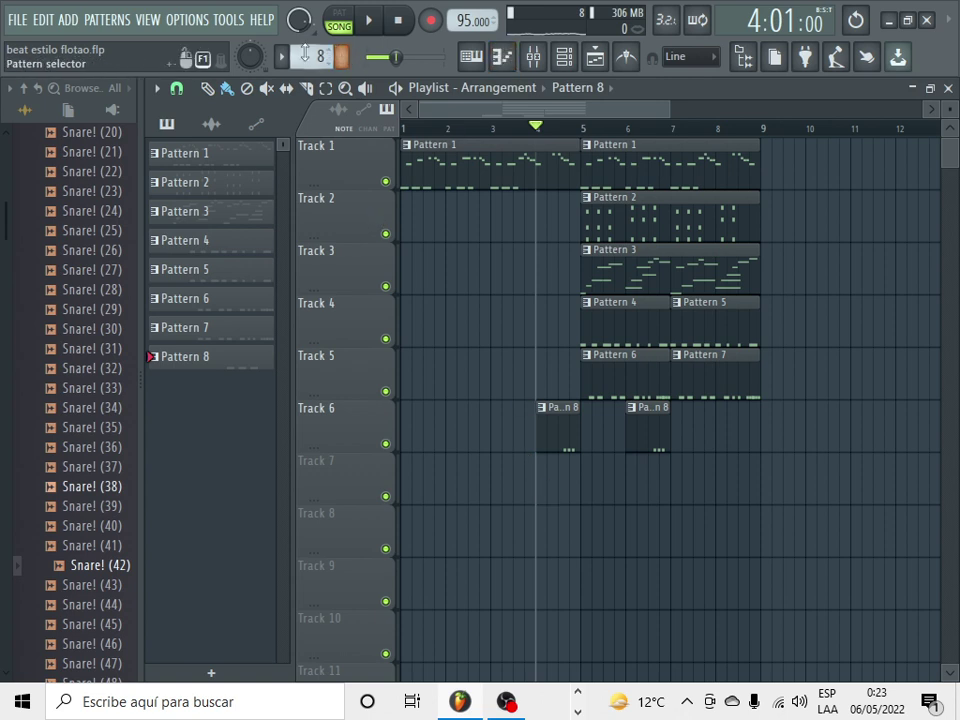
Step: Create Pattern 9 on Track 7 at bar 4 and record the 3x Osc line into it with the metronome on
scroll(318, 56, up, 1)
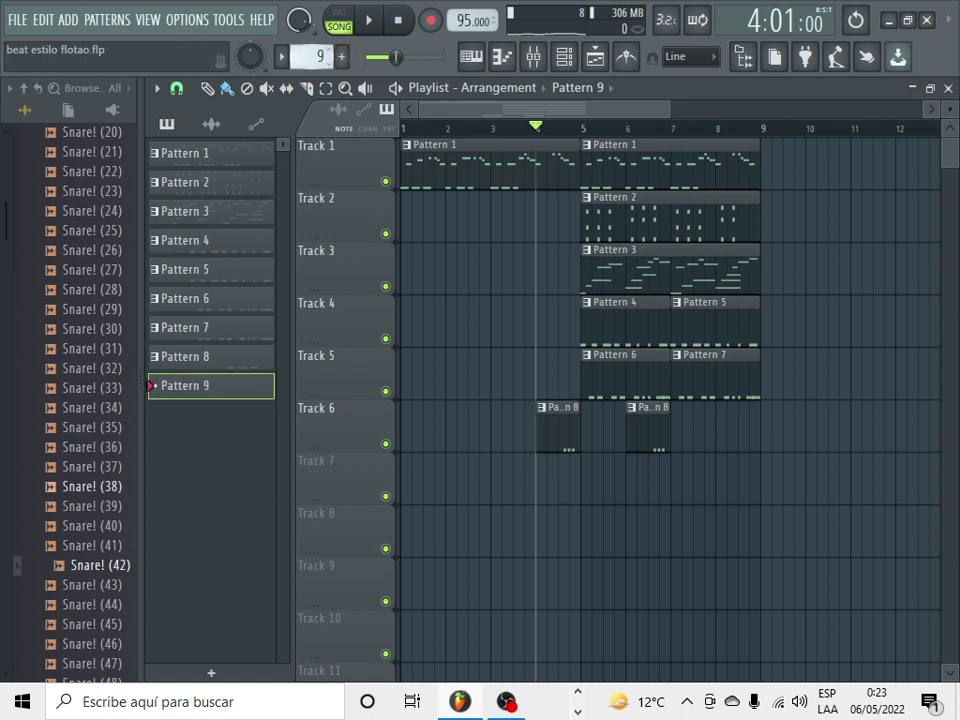
click(541, 480)
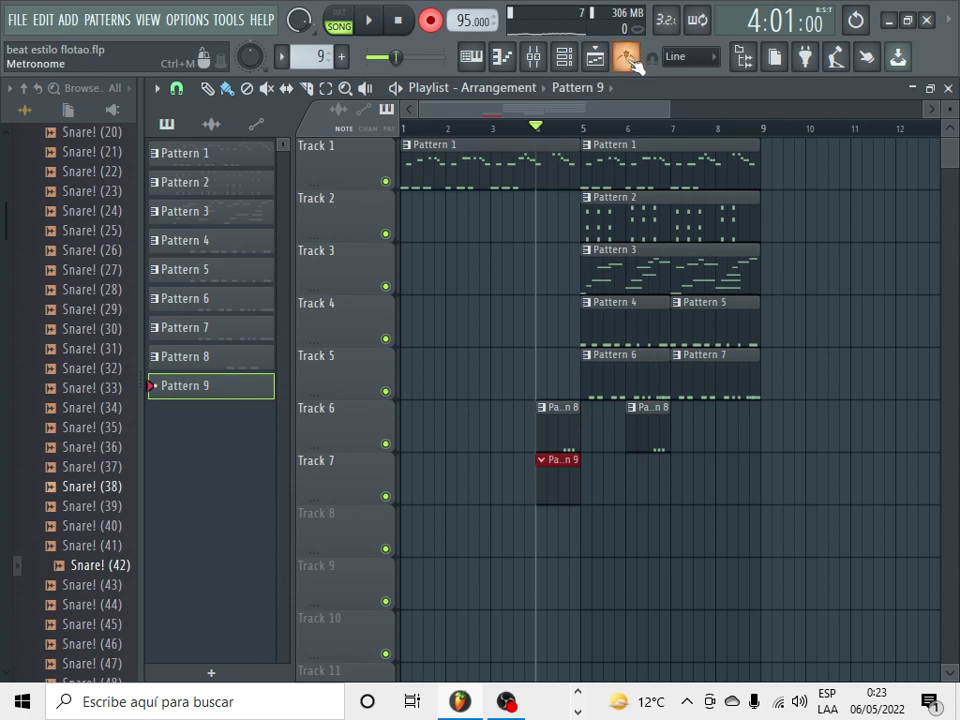
key(space)
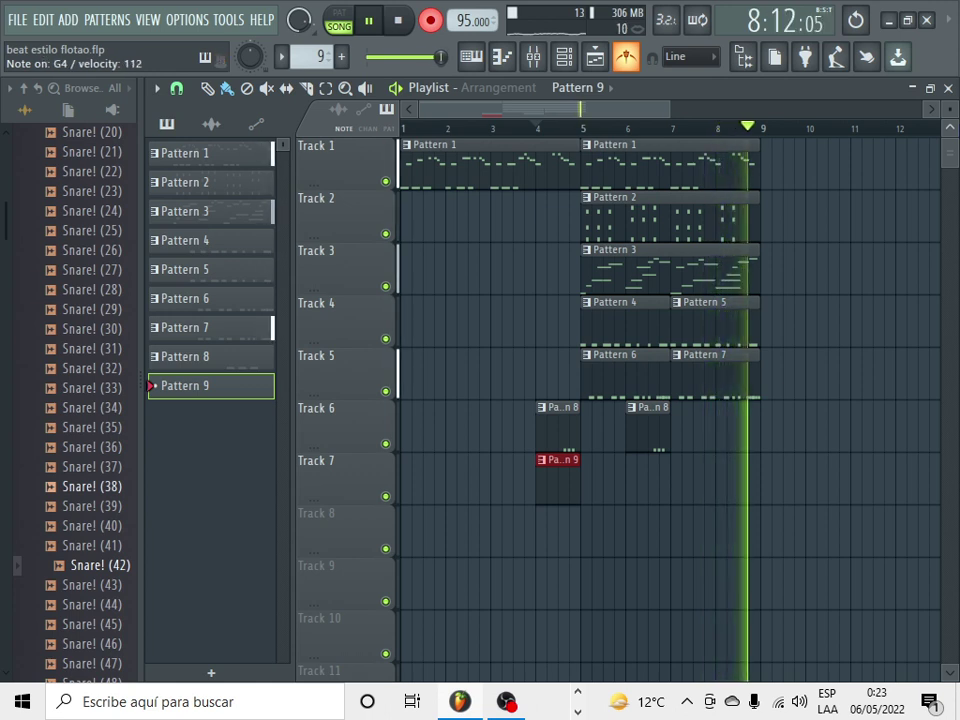
key(space)
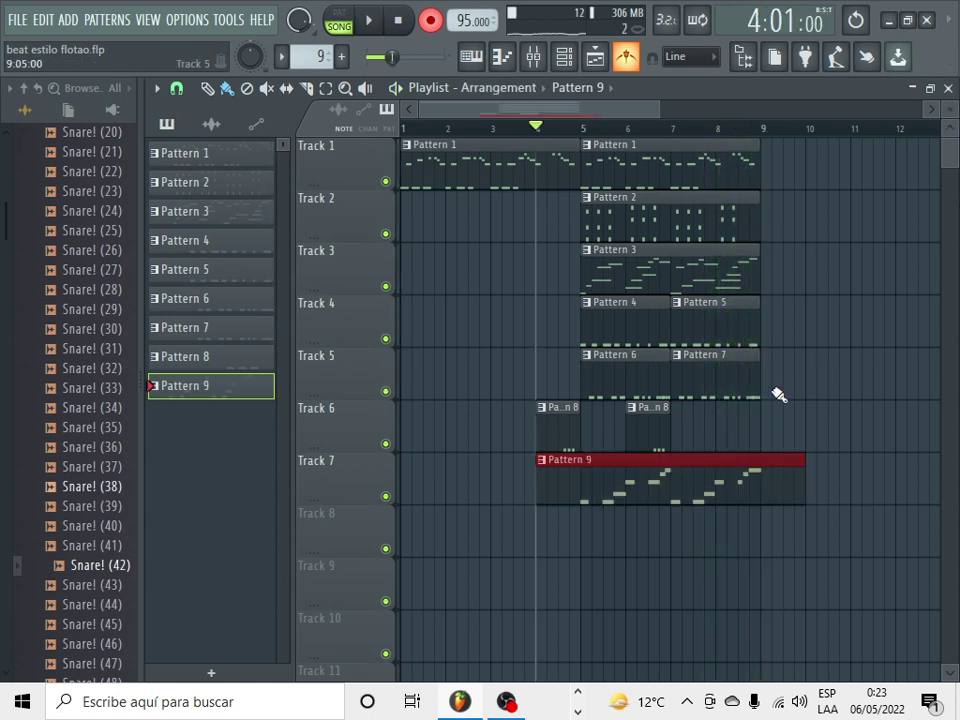
click(708, 450)
right_click(766, 442)
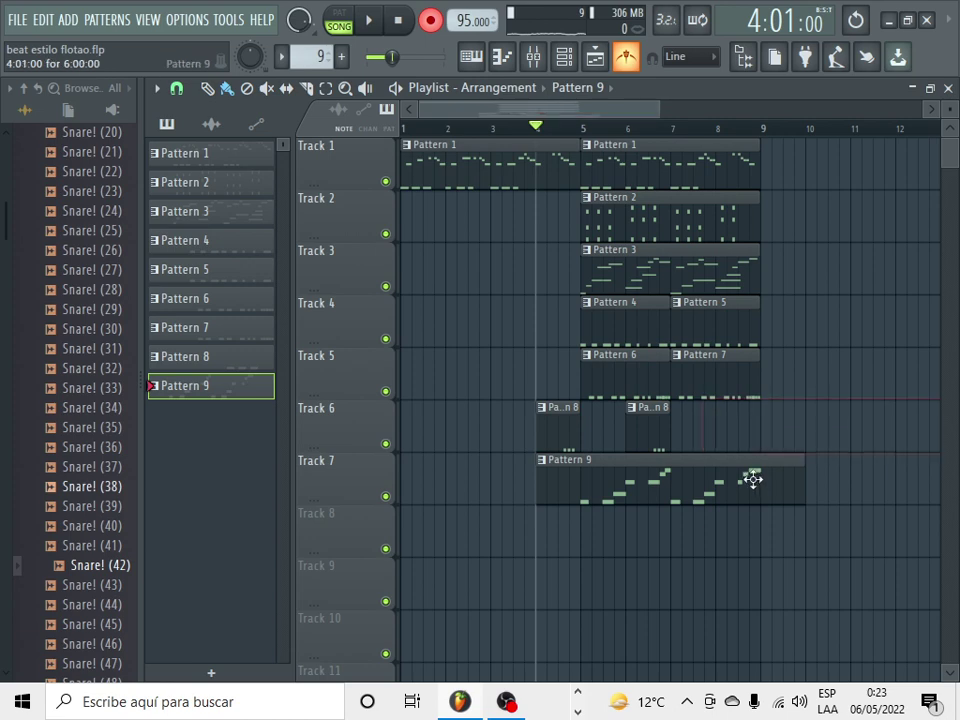
Step: Open Pattern 9's 3x Osc notes, set the grid snap to Line and shorten the final G#4 note to the bar line
double_click(753, 481)
scroll(371, 371, up, 2)
scroll(400, 410, down, 2)
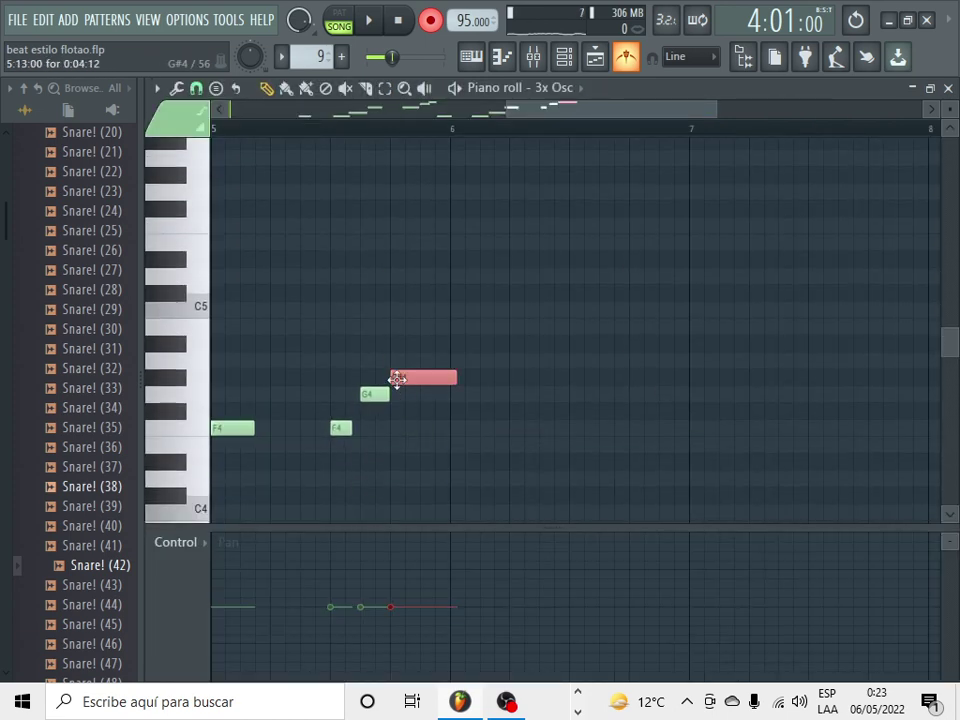
click(197, 92)
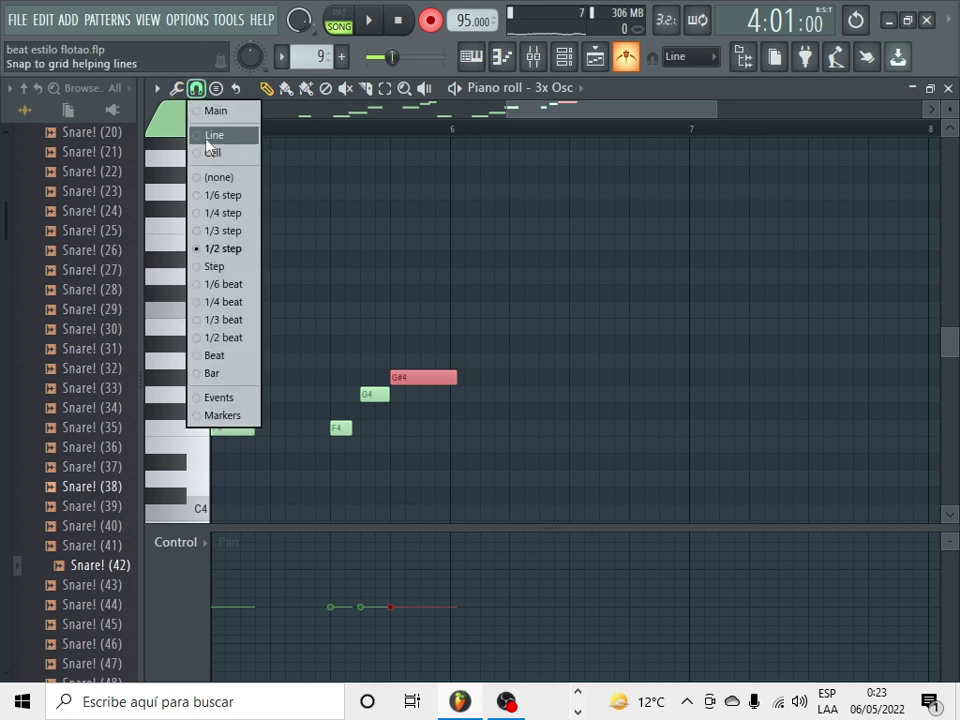
click(207, 133)
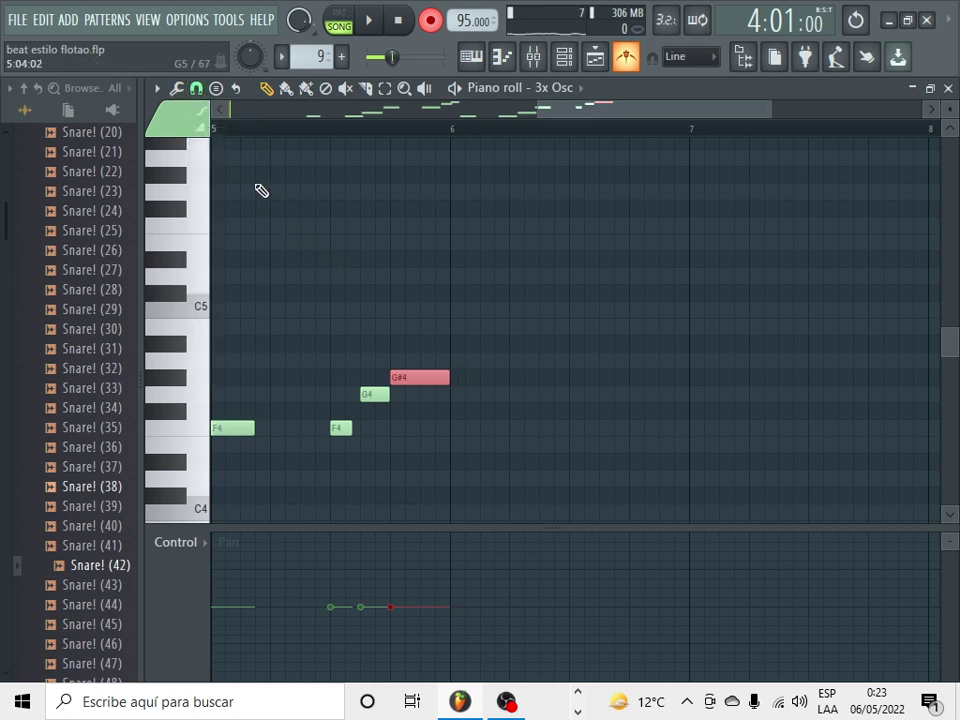
click(195, 89)
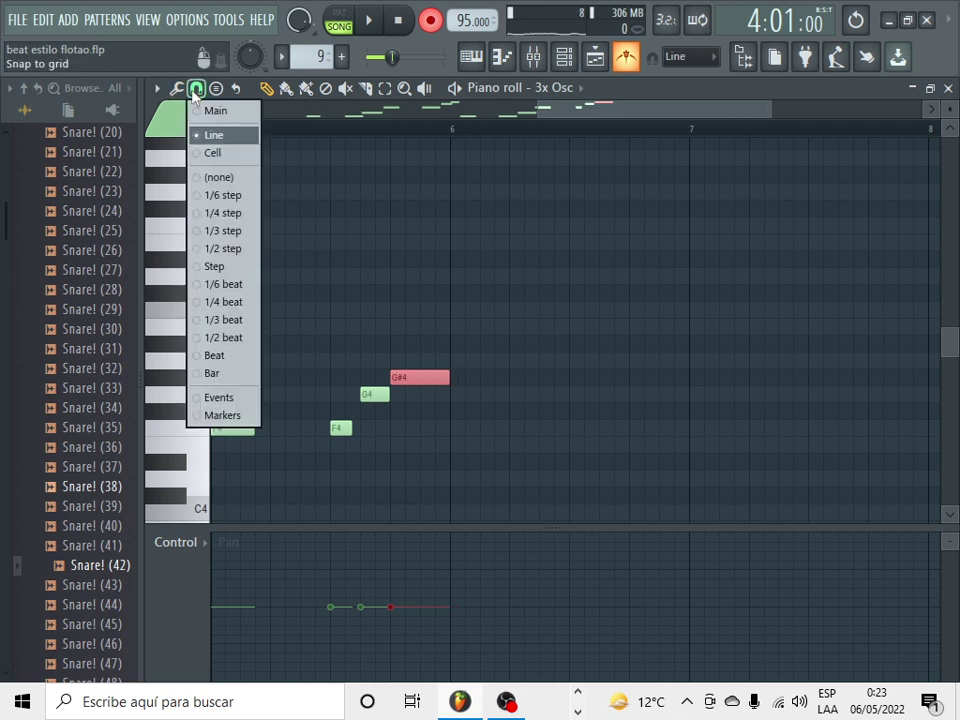
click(410, 381)
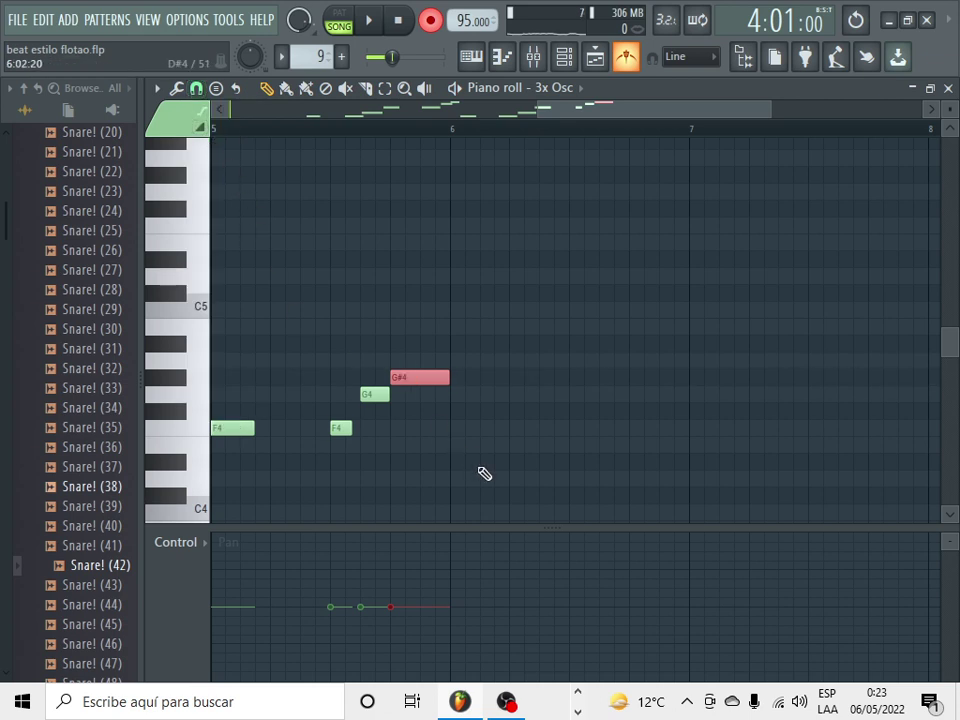
Step: Add a G#3 slide note beneath the final G#4 note, matching its start and length
scroll(440, 460, down, 4)
click(403, 446)
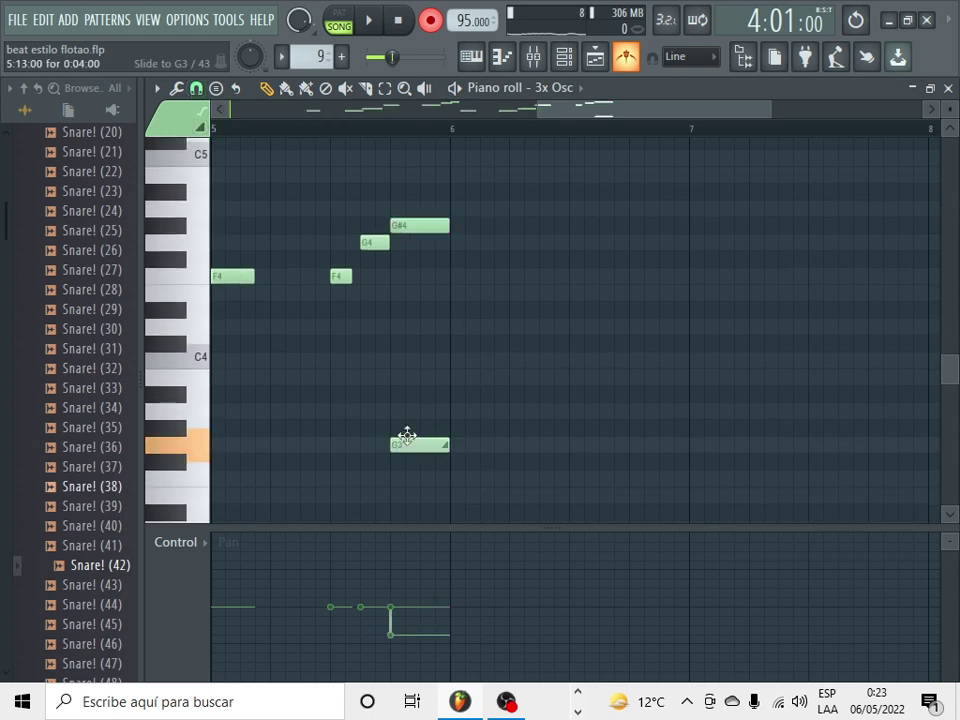
double_click(407, 440)
click(599, 220)
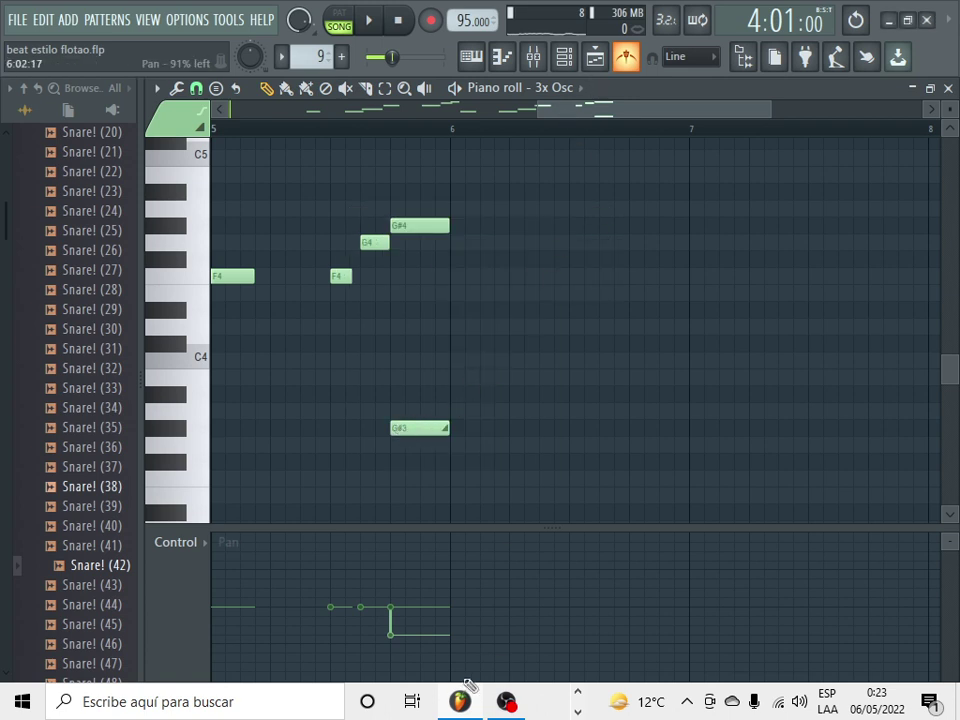
Step: Return to the playlist and play the song from bar 5 to check the bass line, then stop
click(598, 66)
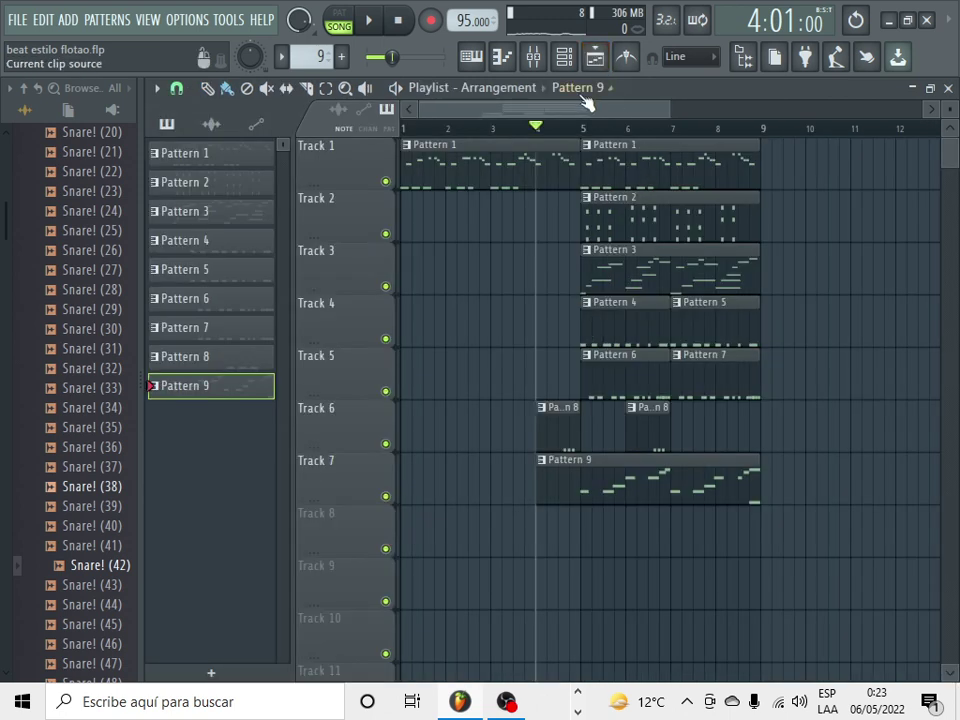
key(space)
click(586, 128)
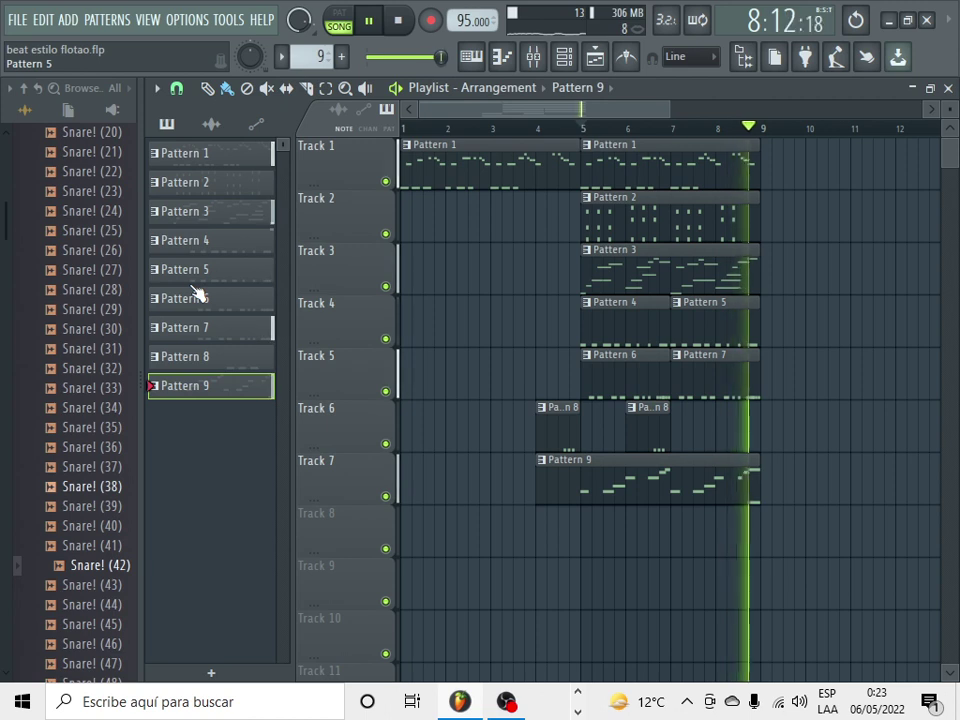
key(space)
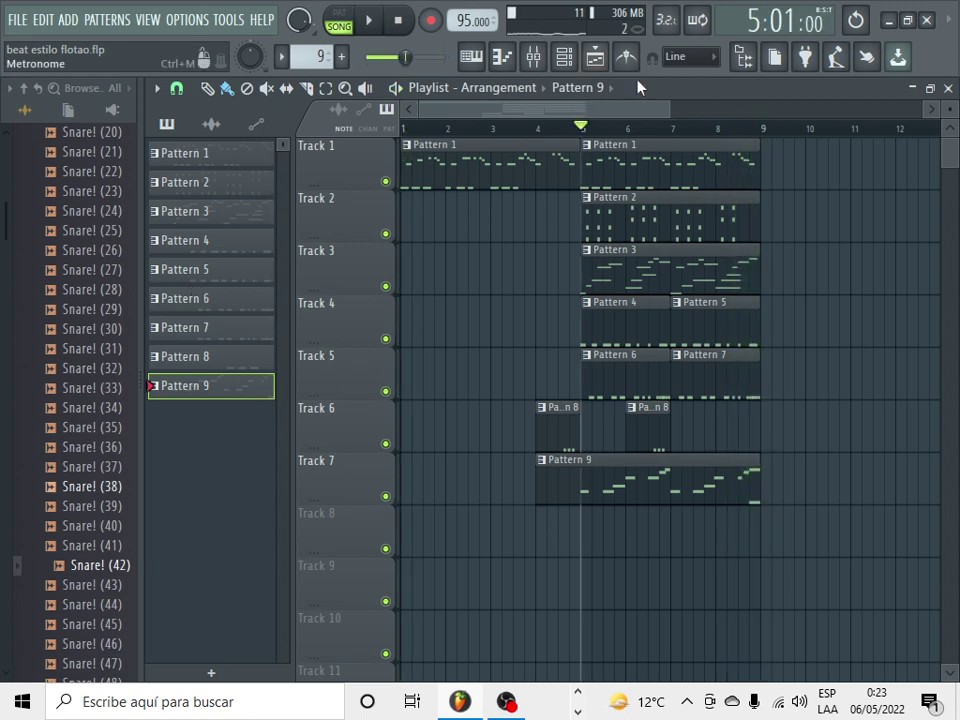
Step: Duplicate the clips of bars 5 to 8 on all tracks to bar 9 and trim the copied Pattern 9 clip's start to bar 9
drag(591, 148, 748, 176)
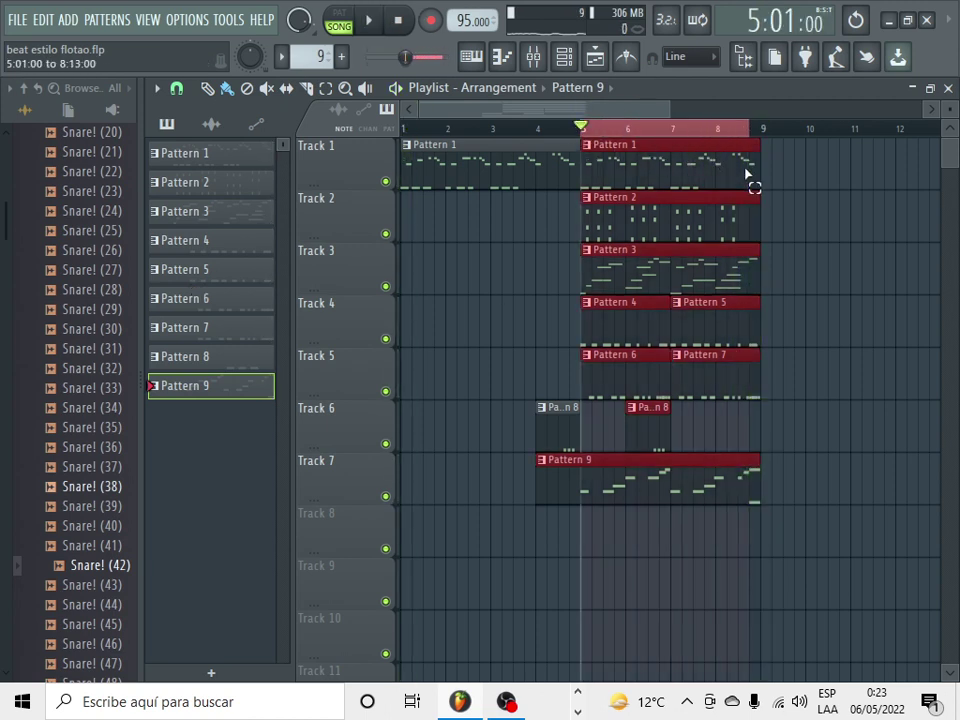
key(Delete)
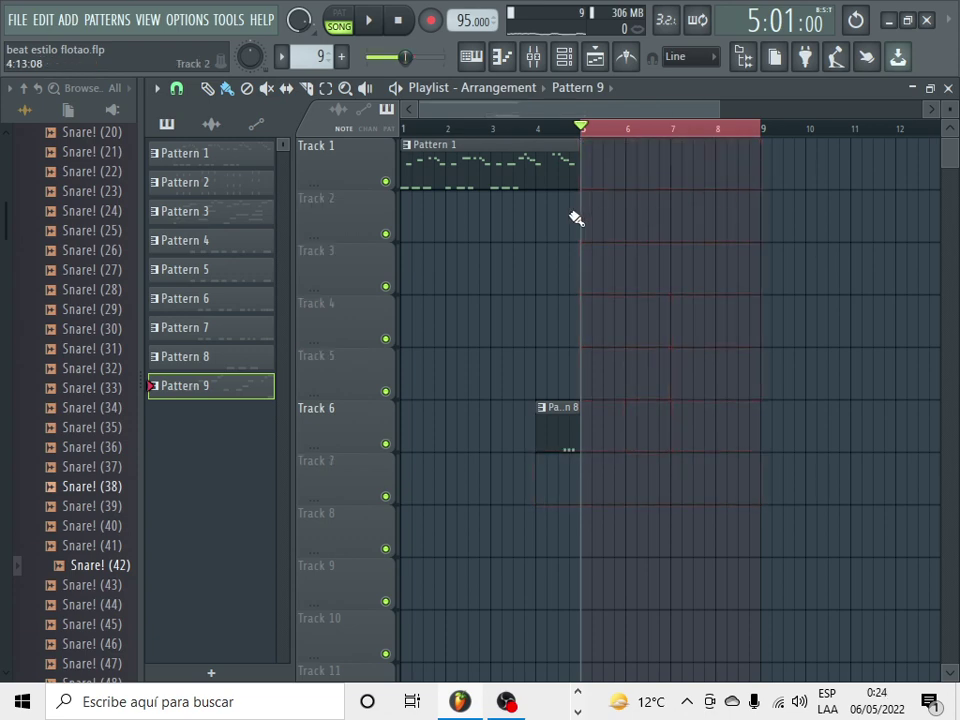
key(ctrl+z)
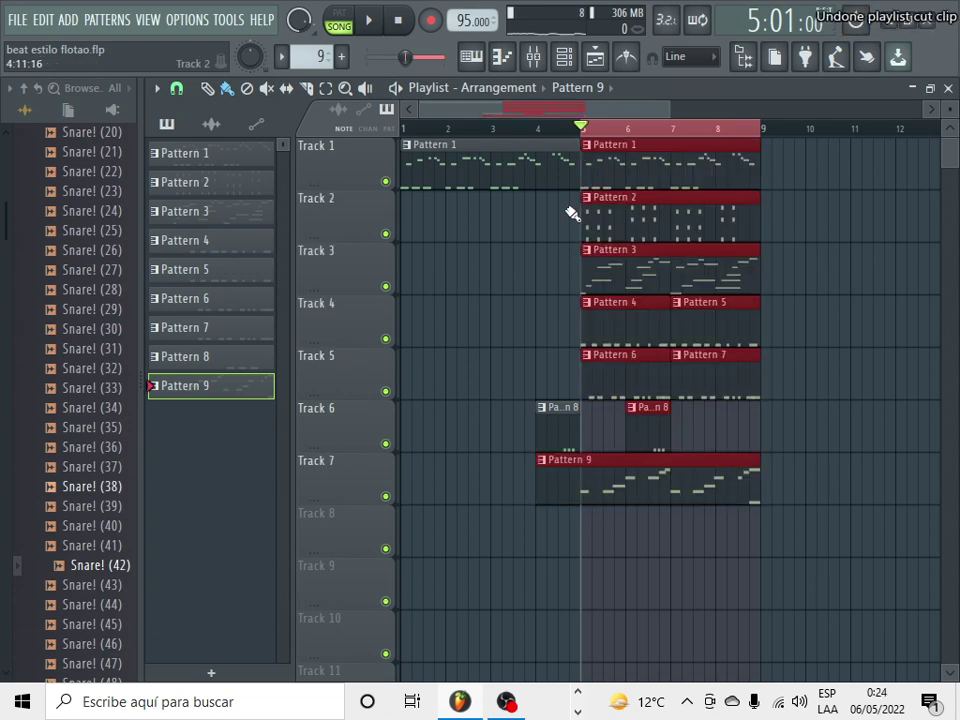
drag(583, 214, 849, 222)
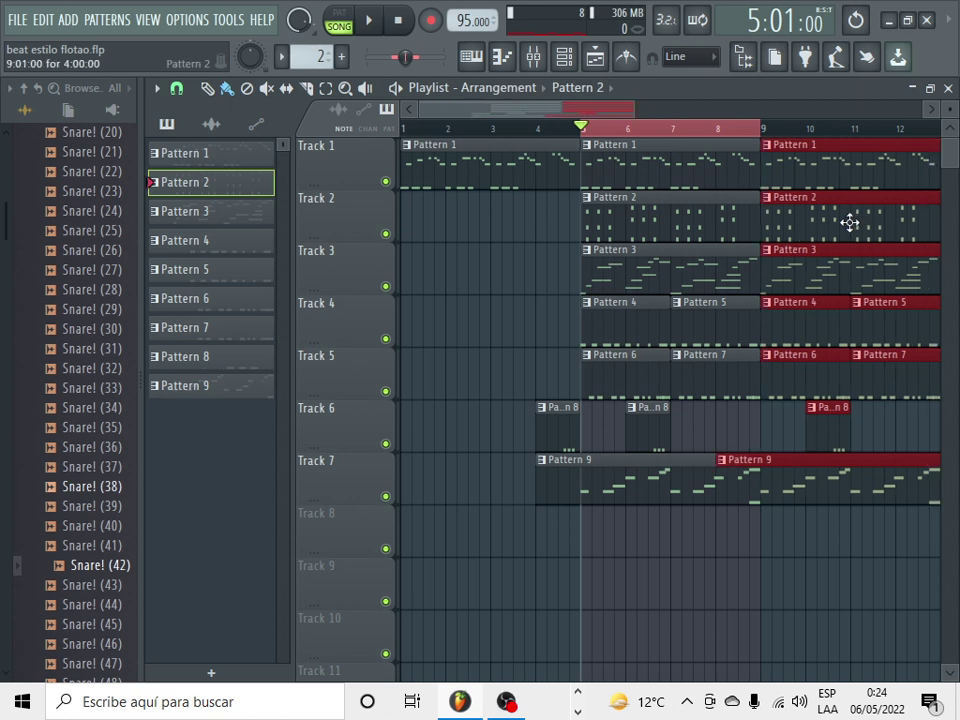
double_click(728, 130)
drag(719, 493, 752, 491)
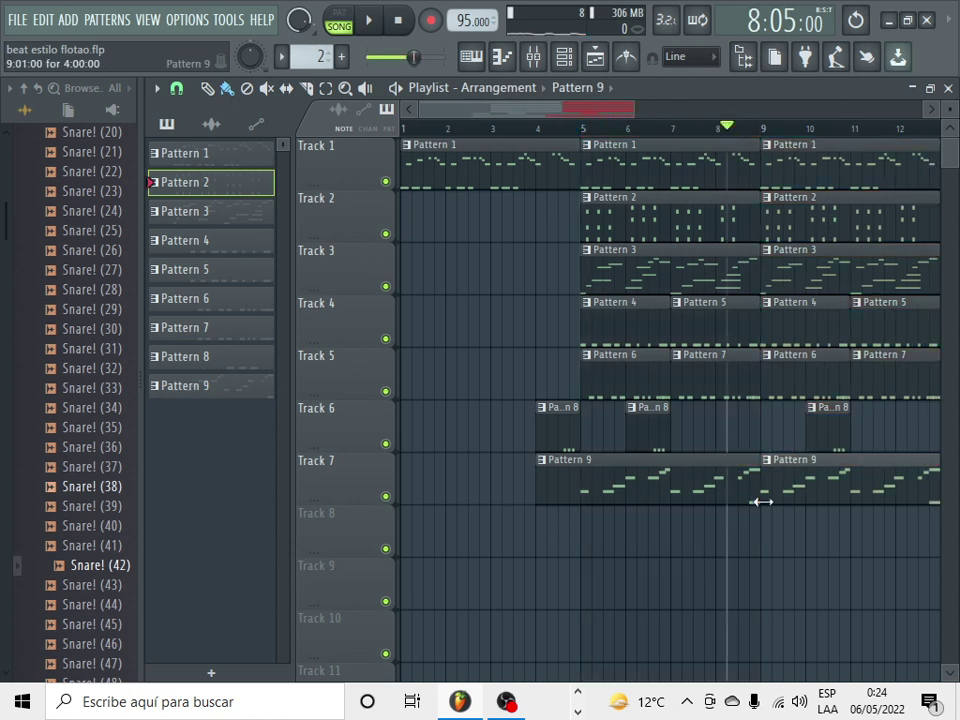
Step: Slice the copied clips at bar 11 and shorten the end of every clip from bar 9 onward by one beat
drag(538, 138, 607, 140)
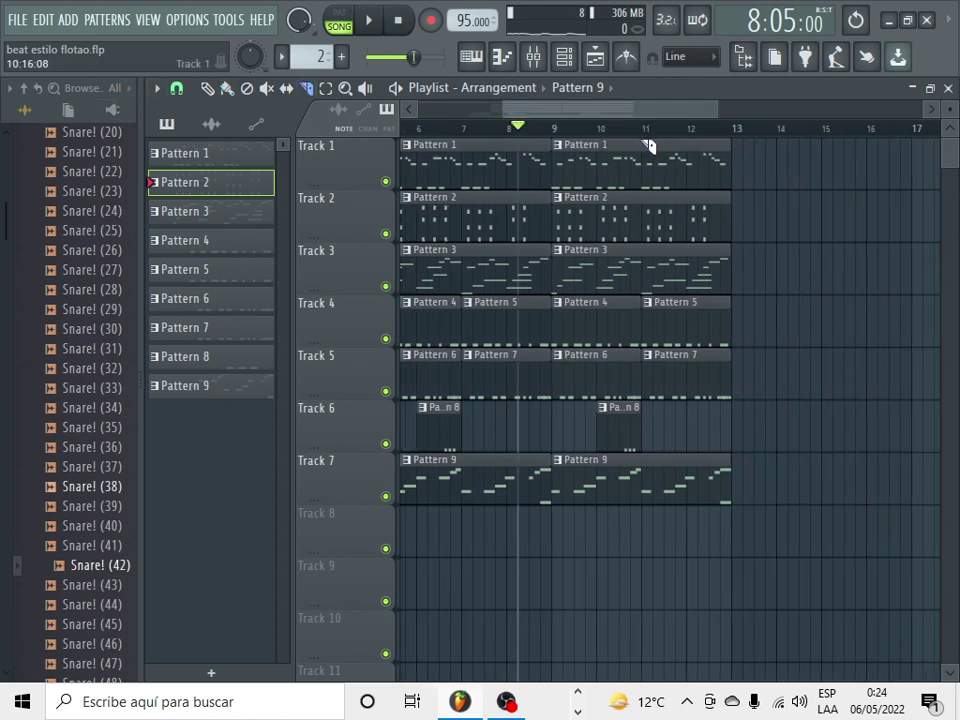
mouse_move(660, 258)
mouse_down()
mouse_move(636, 480)
mouse_move(645, 532)
mouse_up()
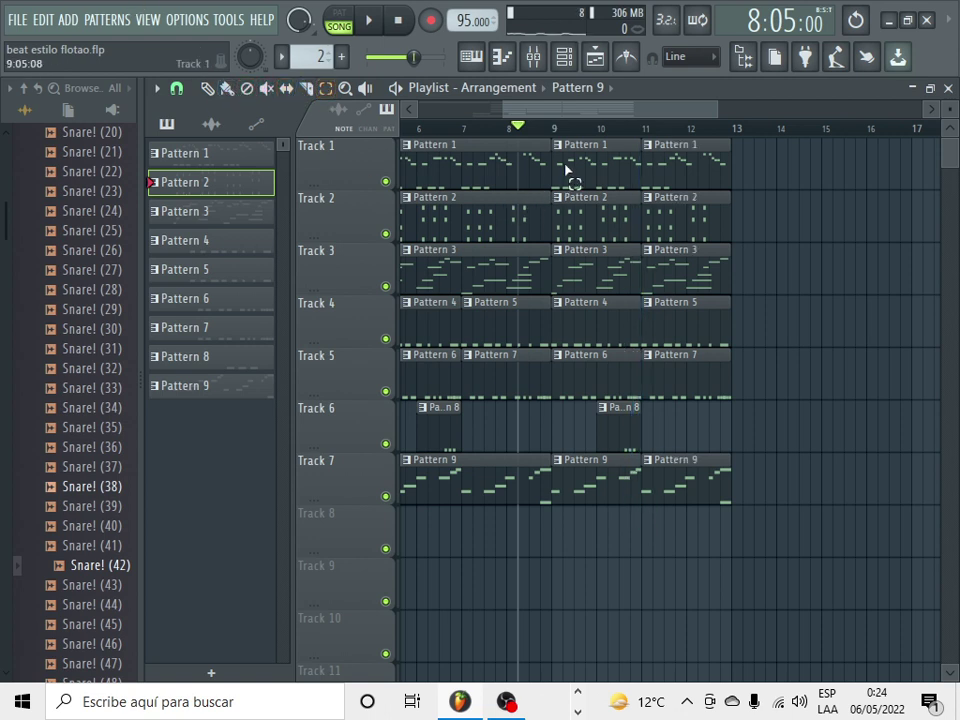
drag(565, 170, 705, 512)
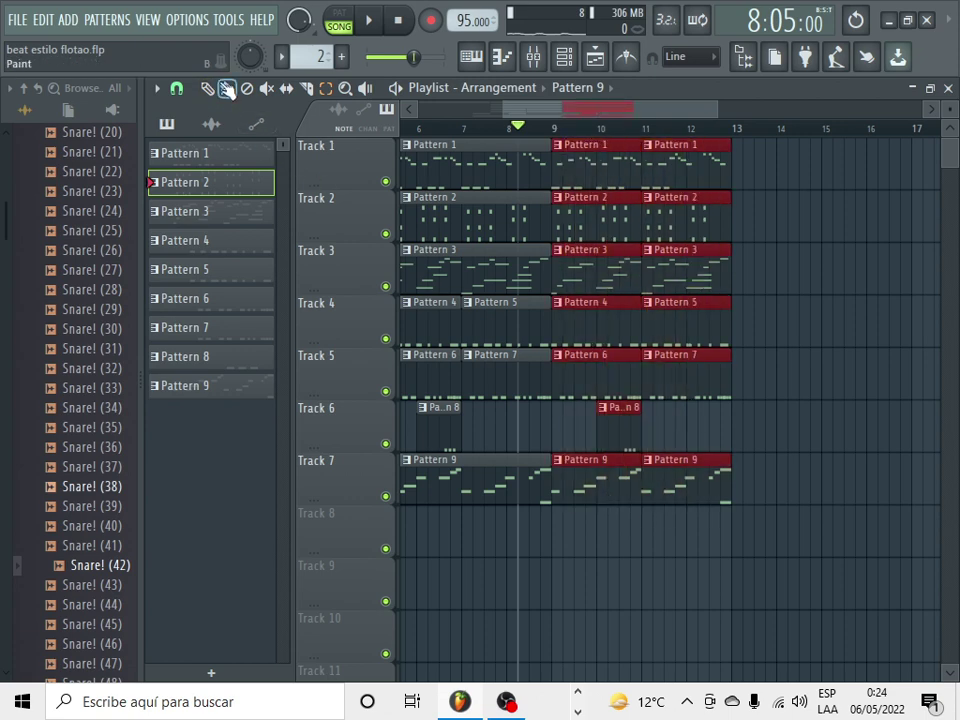
drag(730, 169, 716, 176)
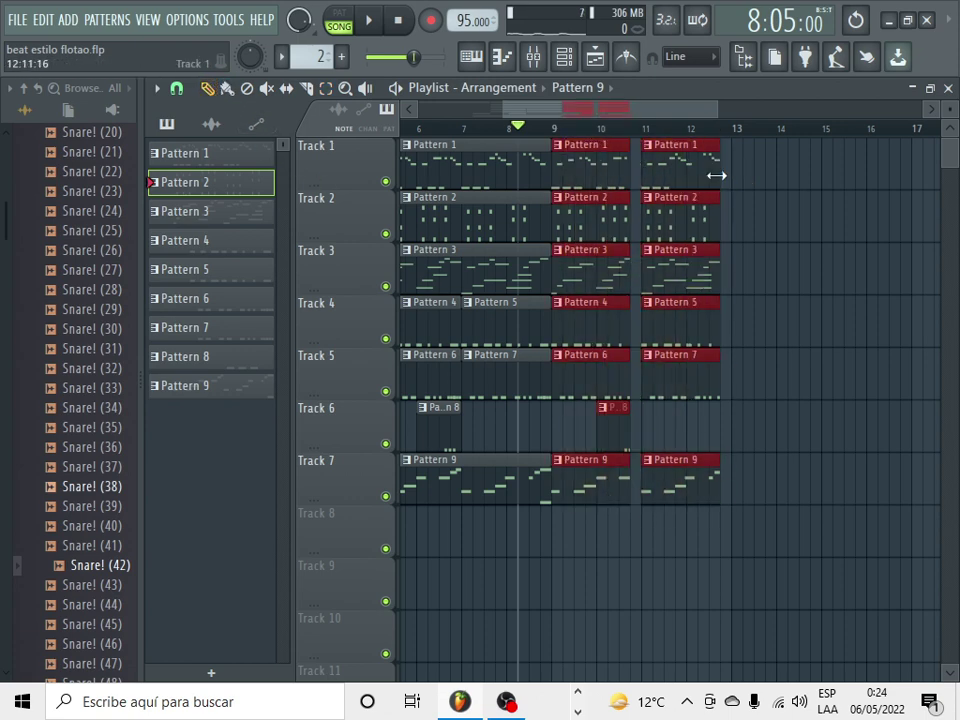
double_click(718, 183)
click(590, 52)
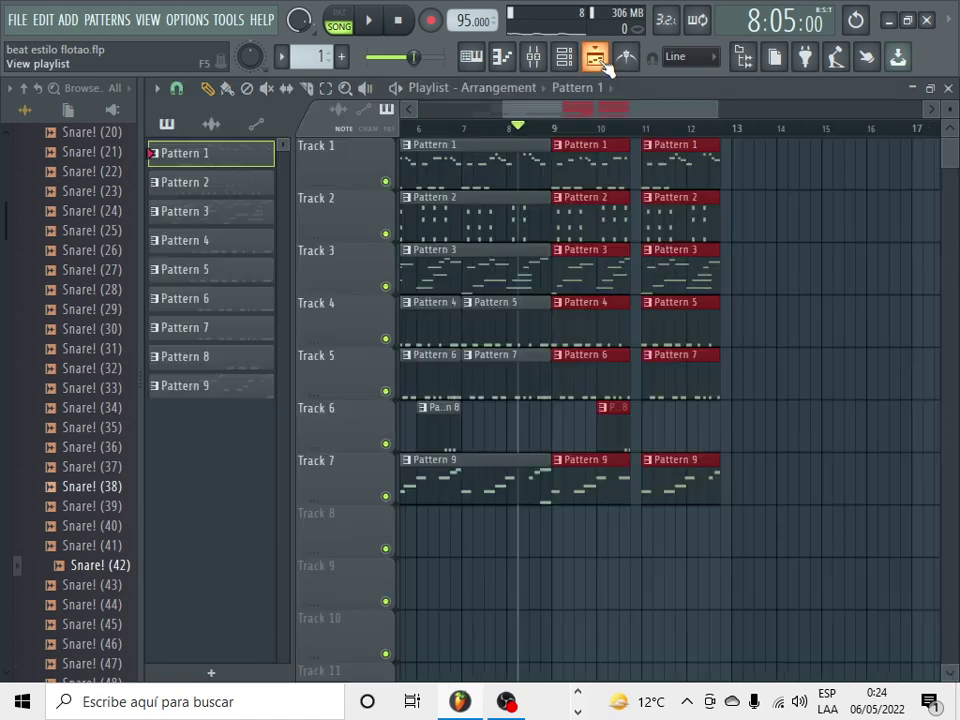
Step: Play the song through the shortened clips, stop, and set the playback position to bar 10
key(space)
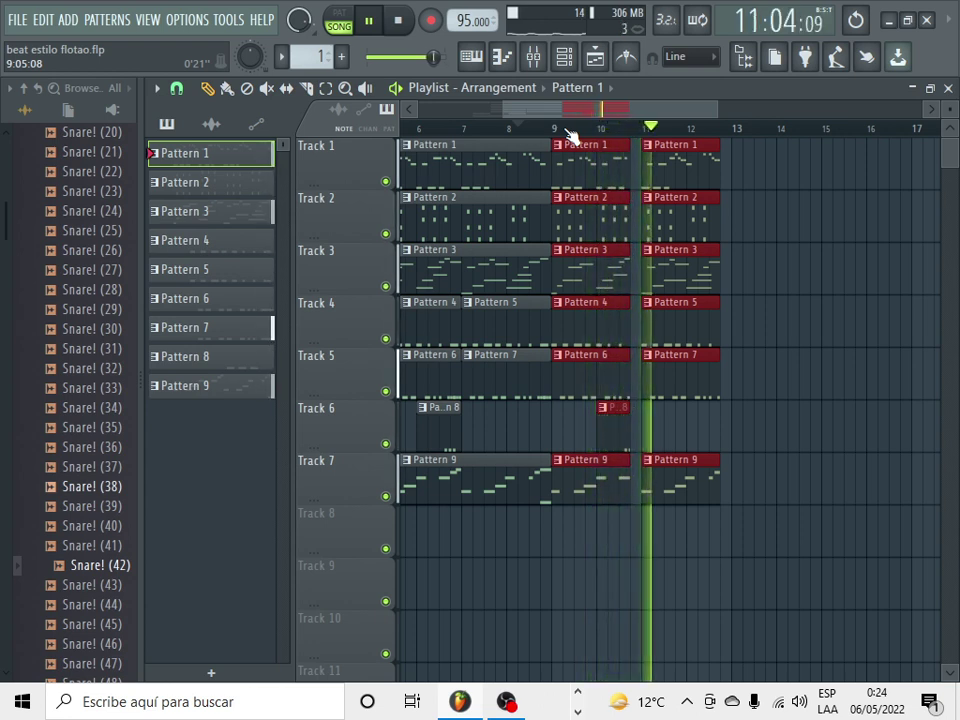
key(space)
click(597, 129)
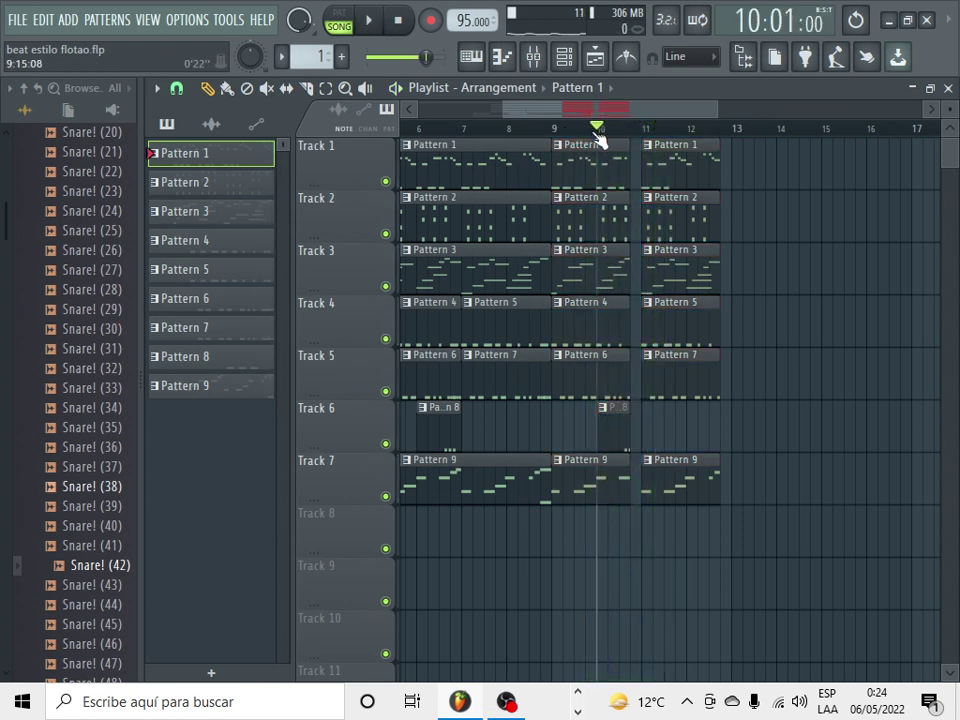
Step: Extend the shortened Pattern 8 clip on Track 6 back to bar 11
click(638, 436)
right_click(639, 430)
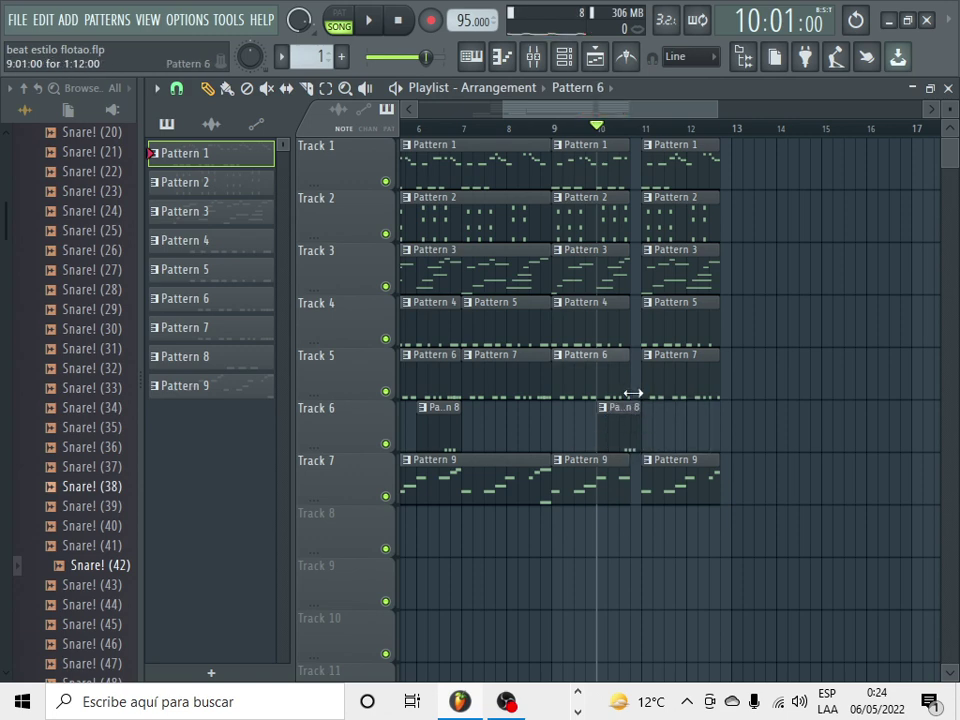
double_click(636, 406)
click(617, 60)
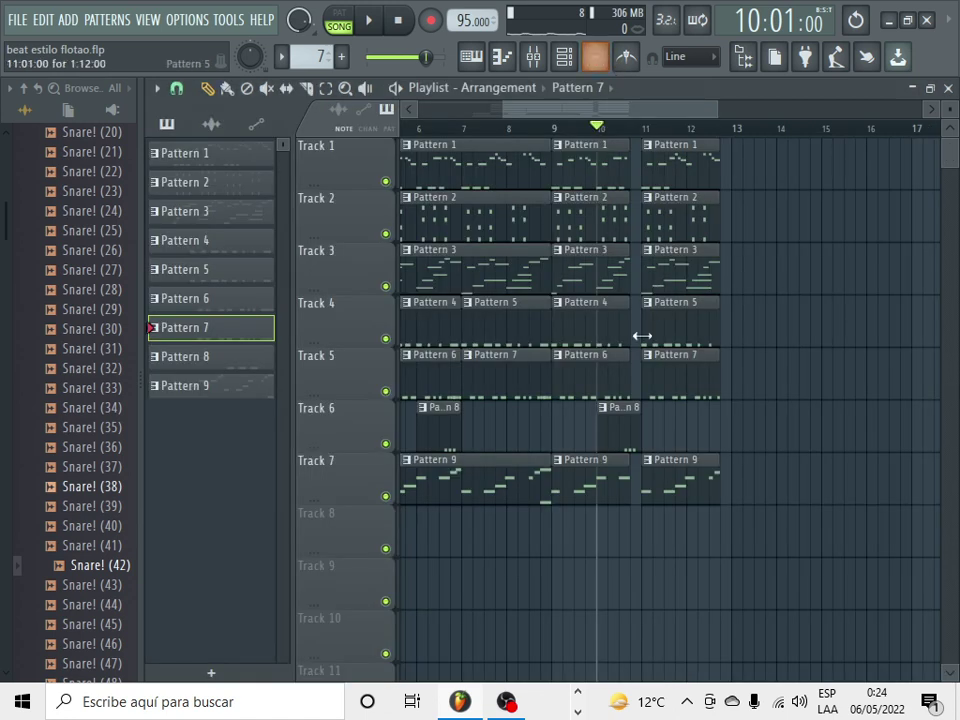
Step: Play from bar 10 and extend Track 5's shortened Pattern 6 and Pattern 7 clips back to their full two bars
key(space)
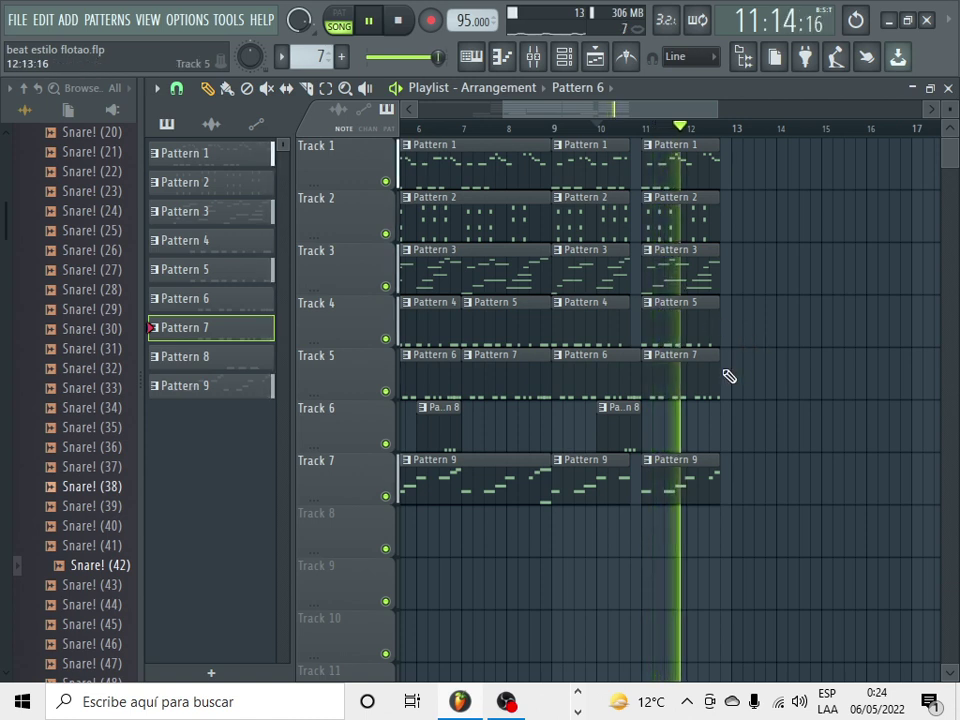
drag(720, 378, 730, 379)
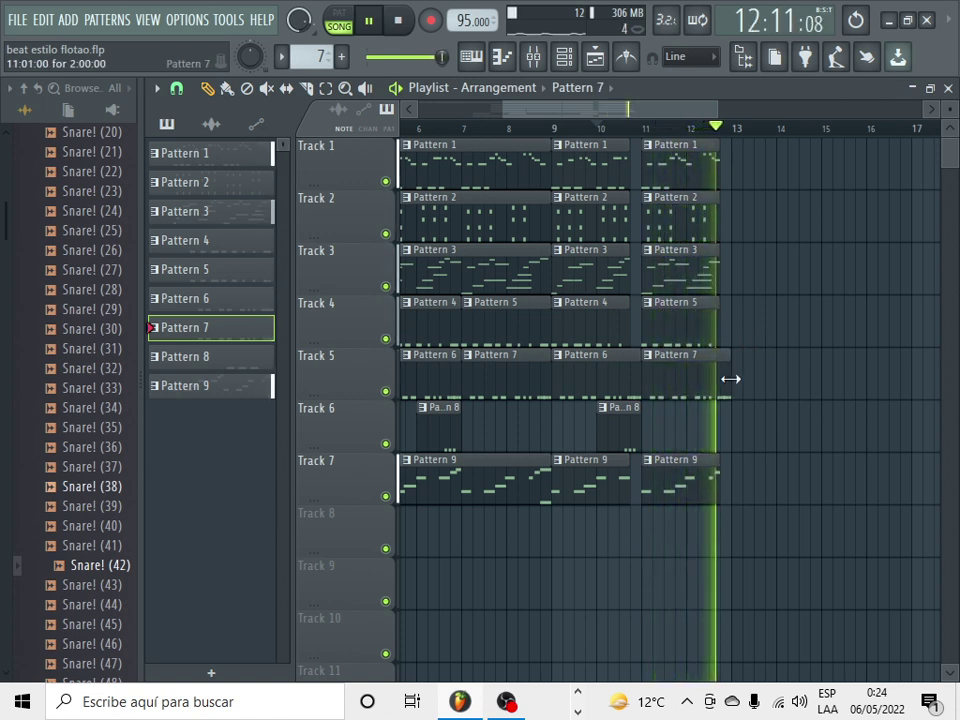
key(space)
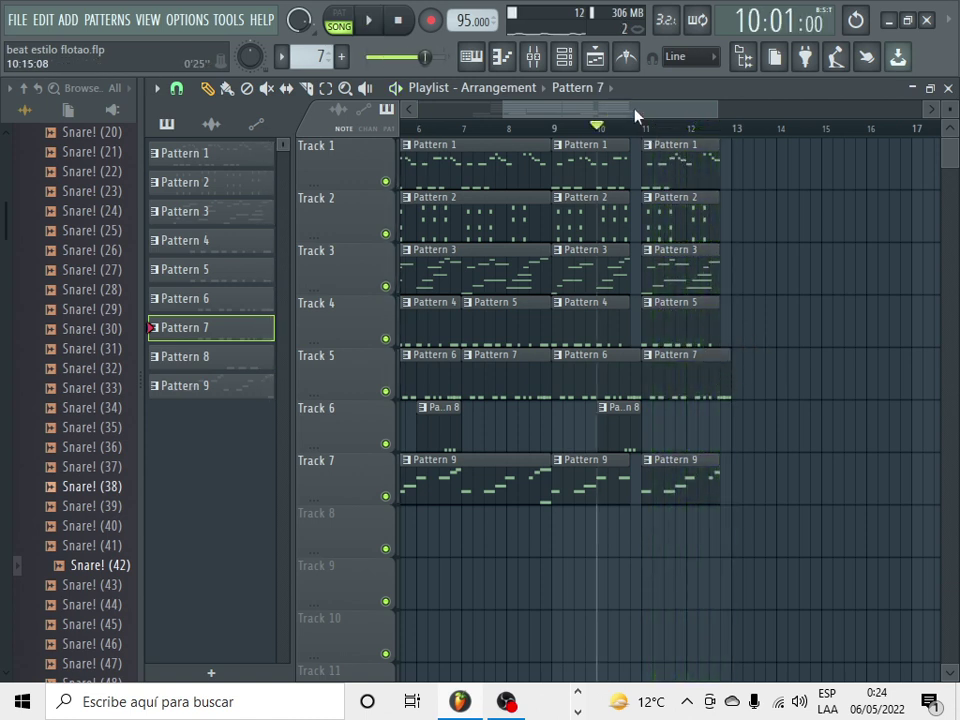
Step: Play the arrangement from the middle of bar 8 to check the breaks, stop, and save the project
drag(634, 114, 568, 133)
drag(634, 117, 572, 133)
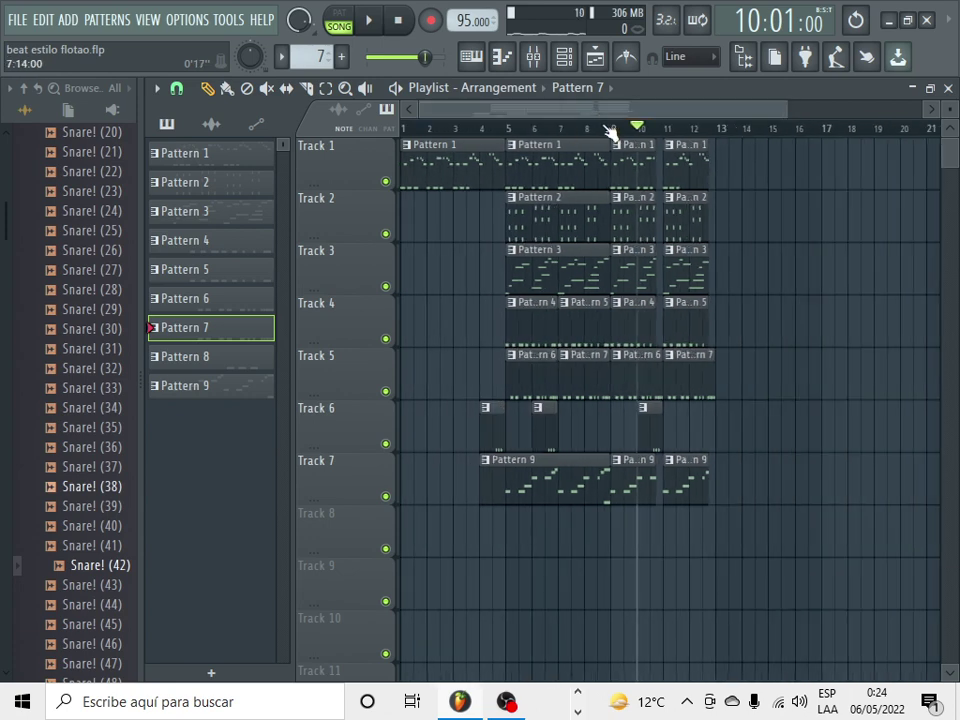
key(space)
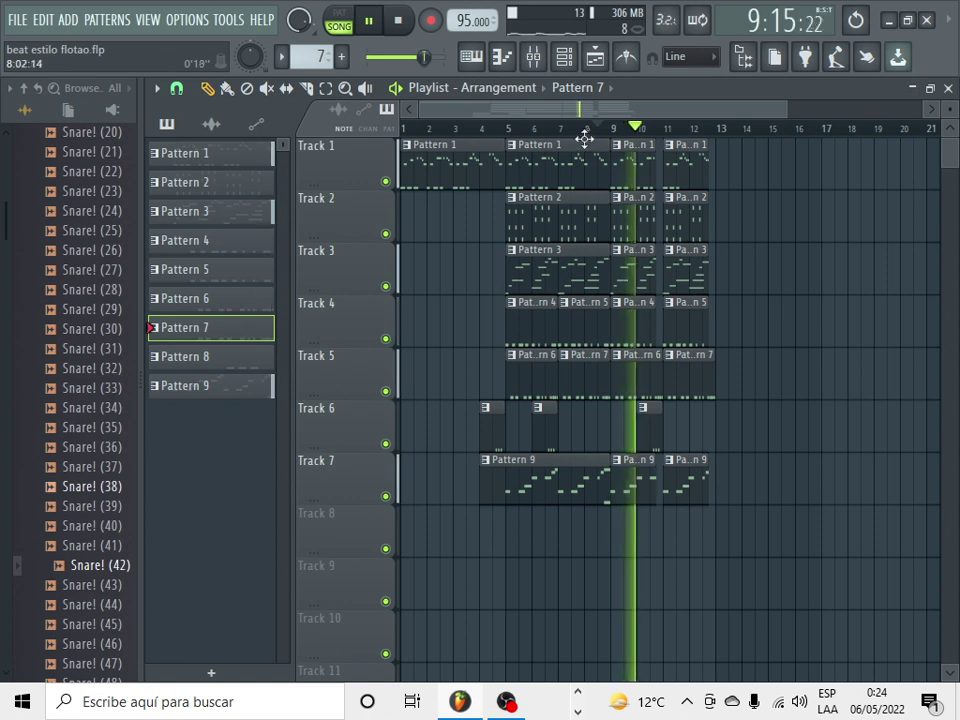
key(space)
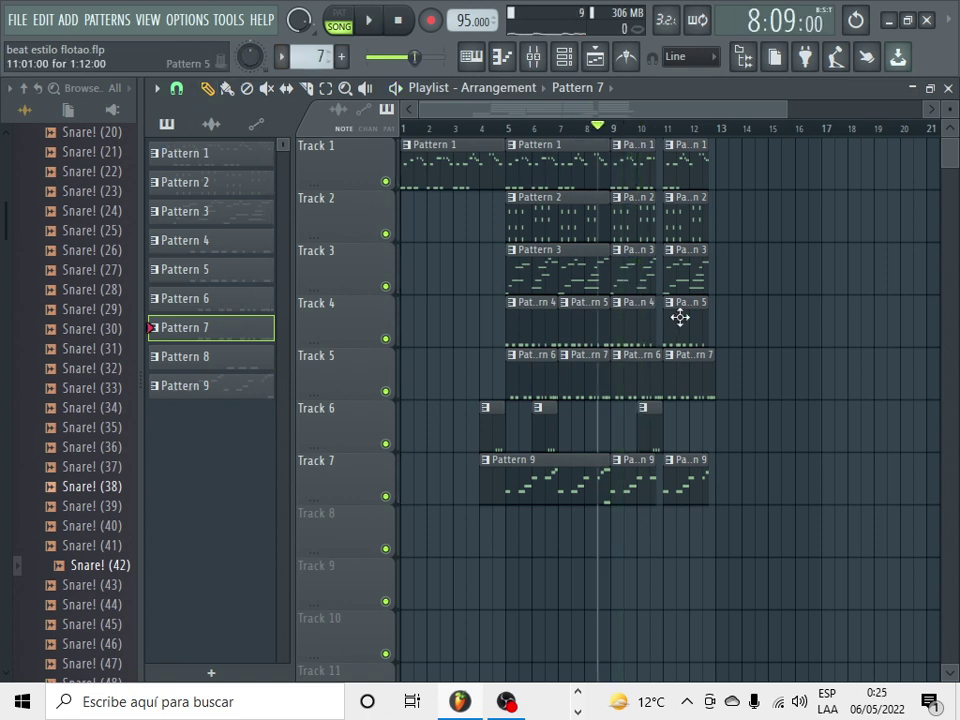
click(17, 19)
click(47, 124)
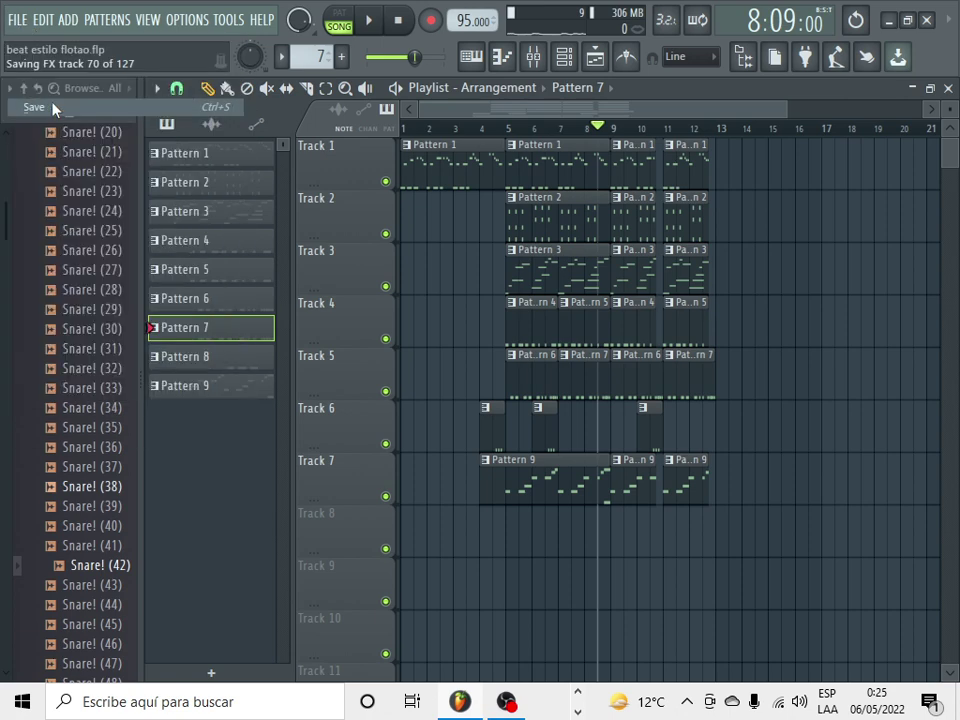
Step: Add a Sytrus channel and load its Default preset
click(68, 19)
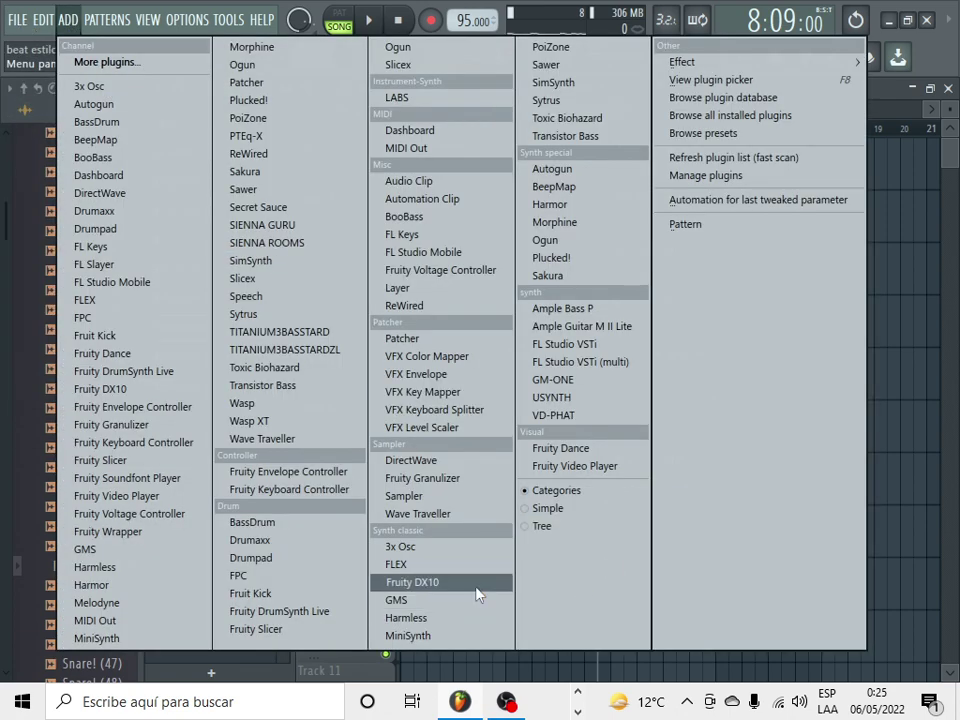
click(547, 101)
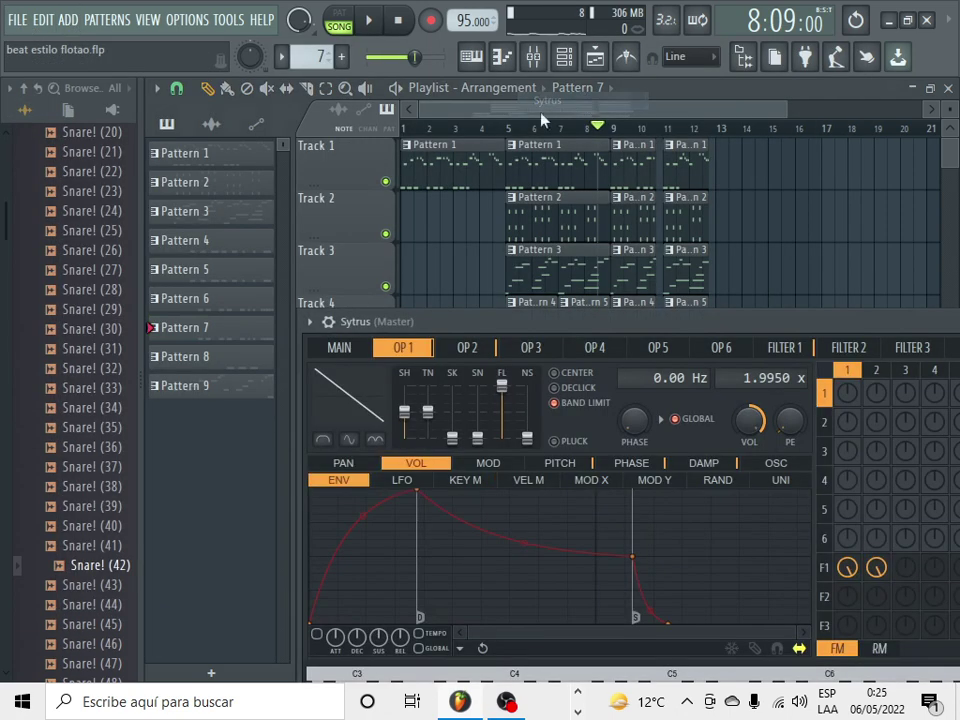
click(311, 320)
click(345, 327)
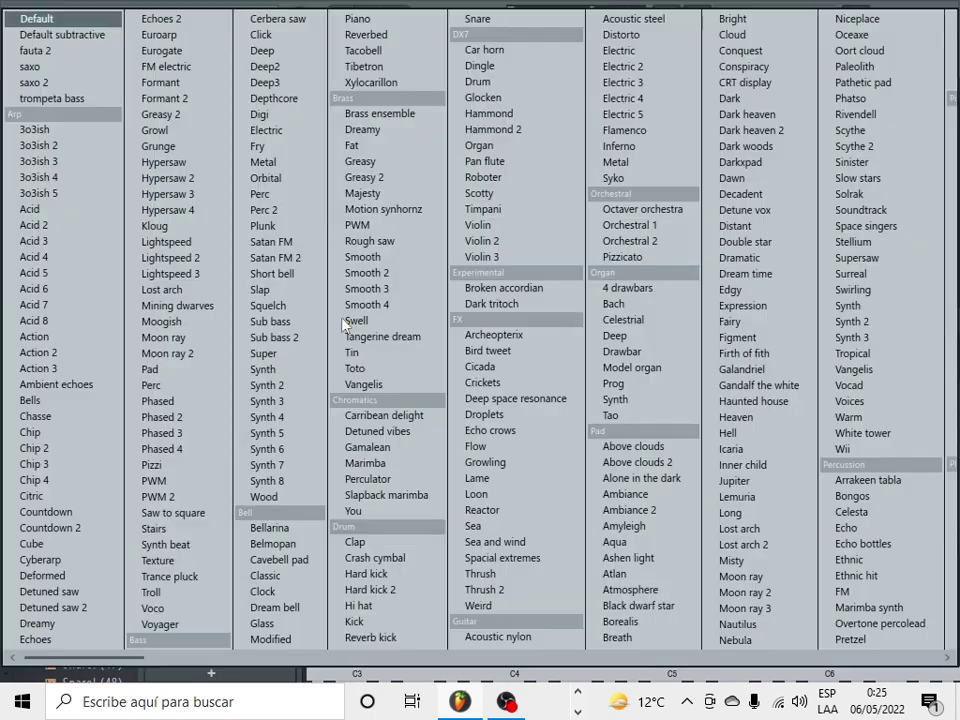
click(33, 19)
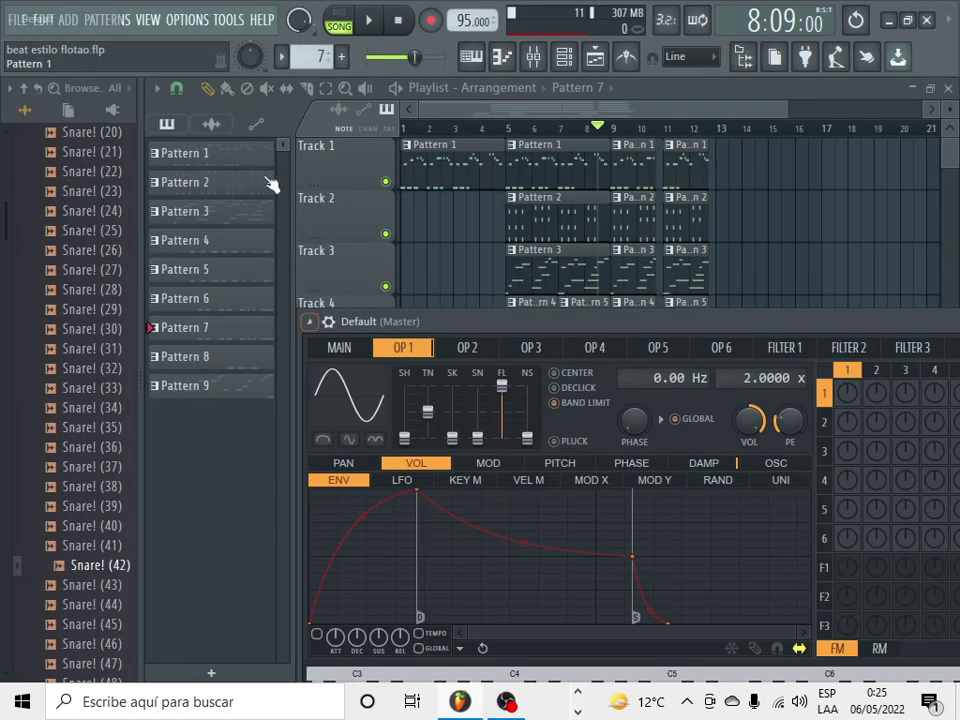
Step: Switch to the empty Pattern 10 and open the editor of the newly added Sytrus channel
click(428, 210)
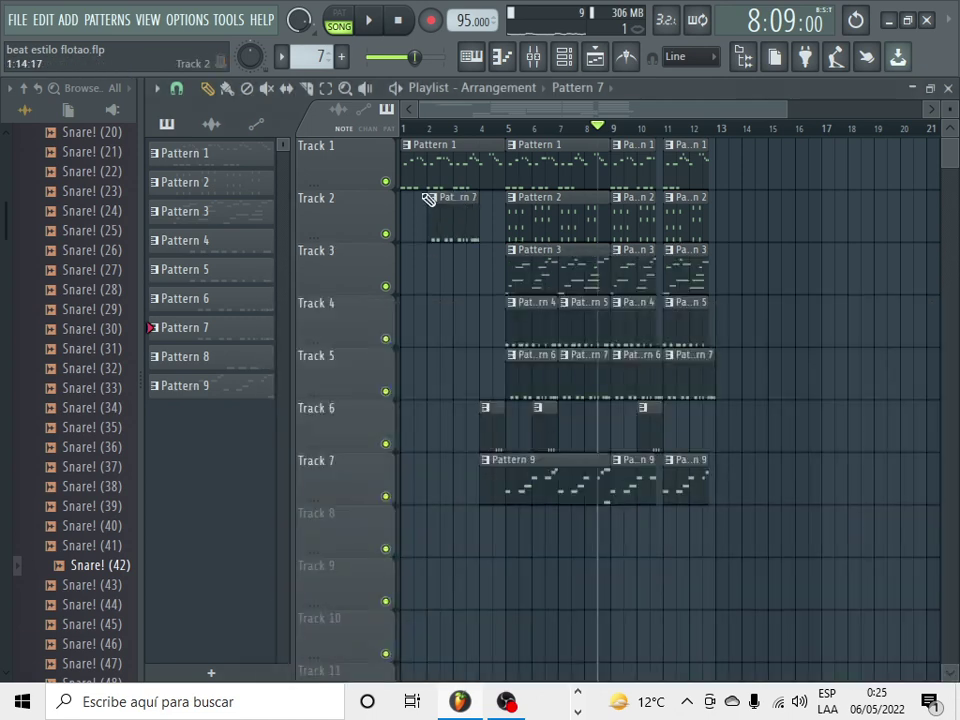
click(564, 56)
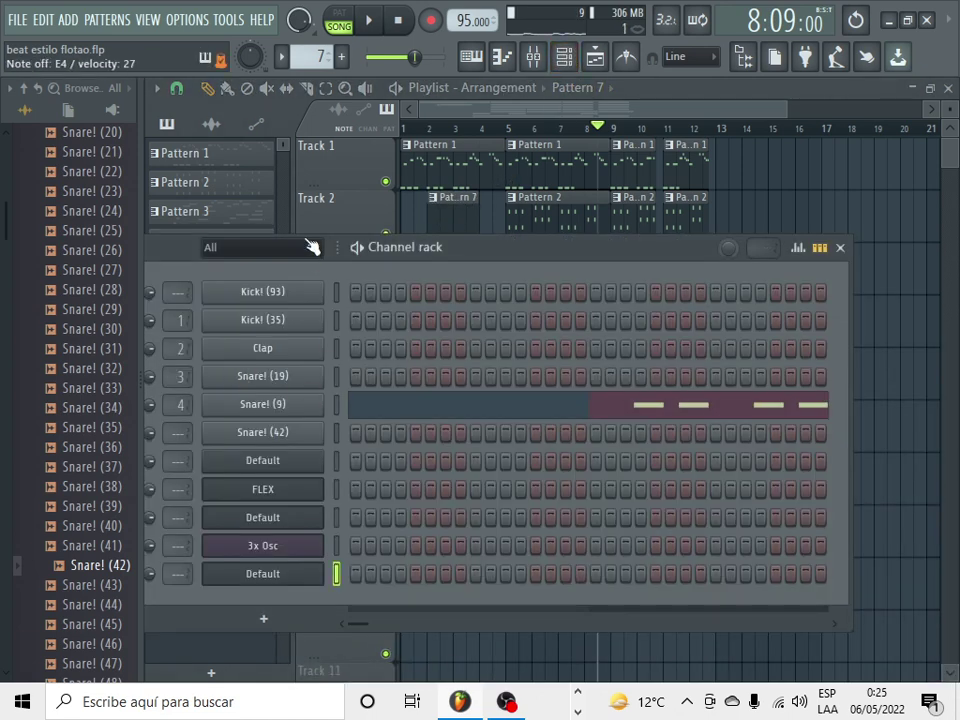
scroll(320, 56, up, 2)
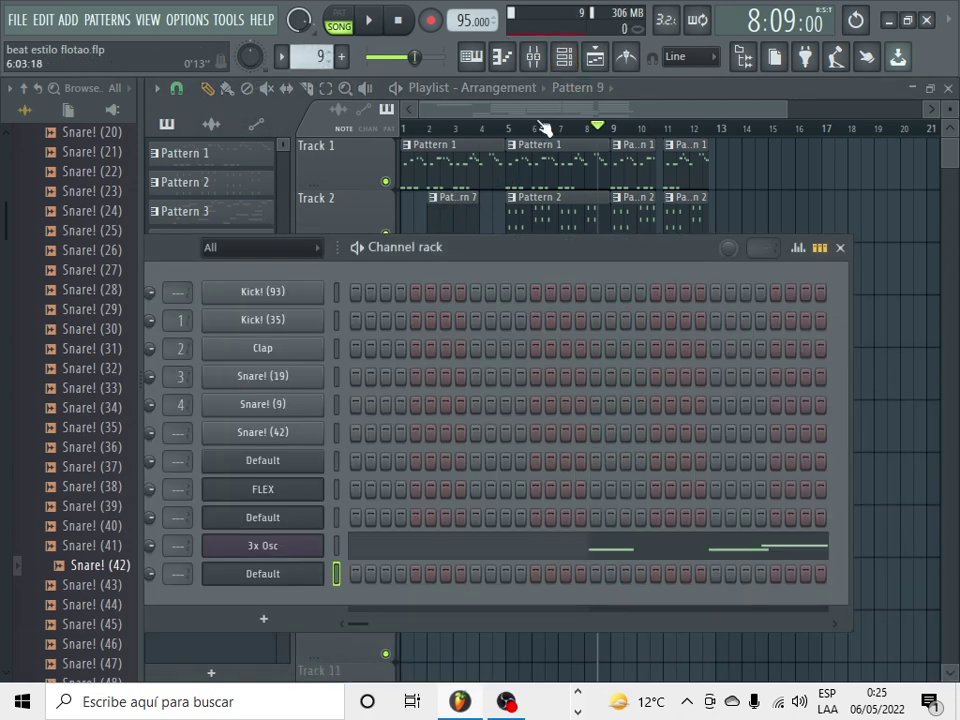
click(514, 118)
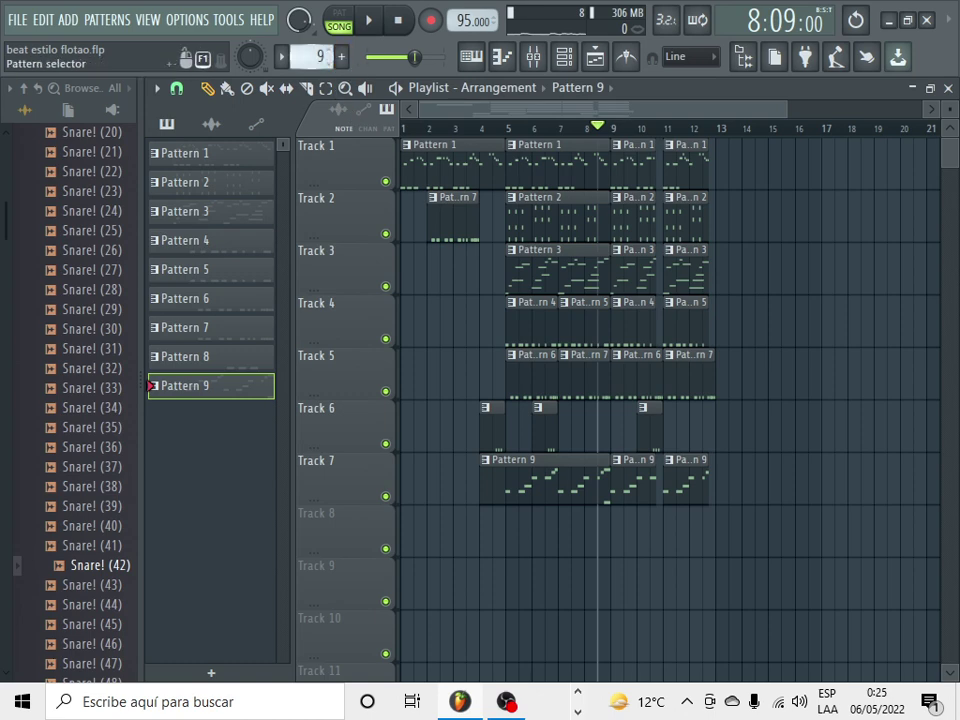
scroll(320, 56, up, 1)
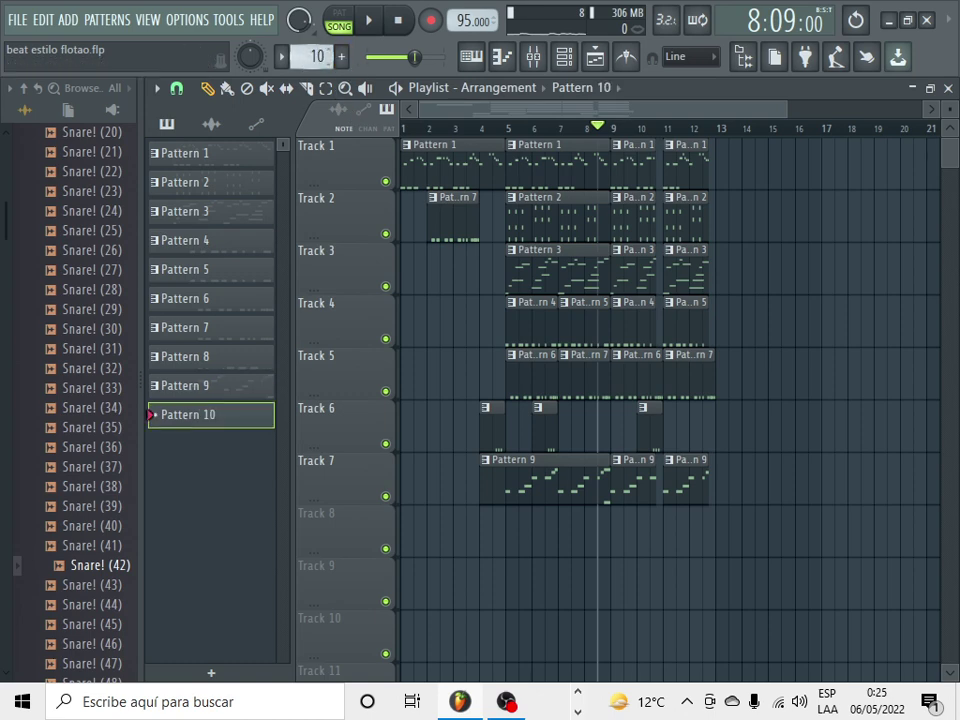
click(533, 57)
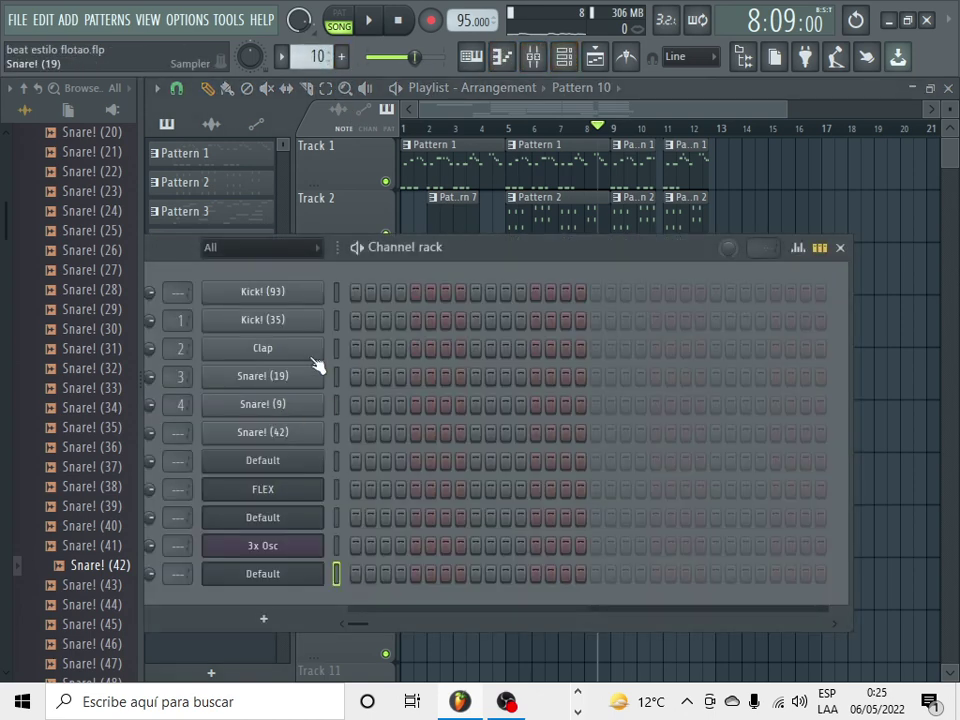
click(277, 573)
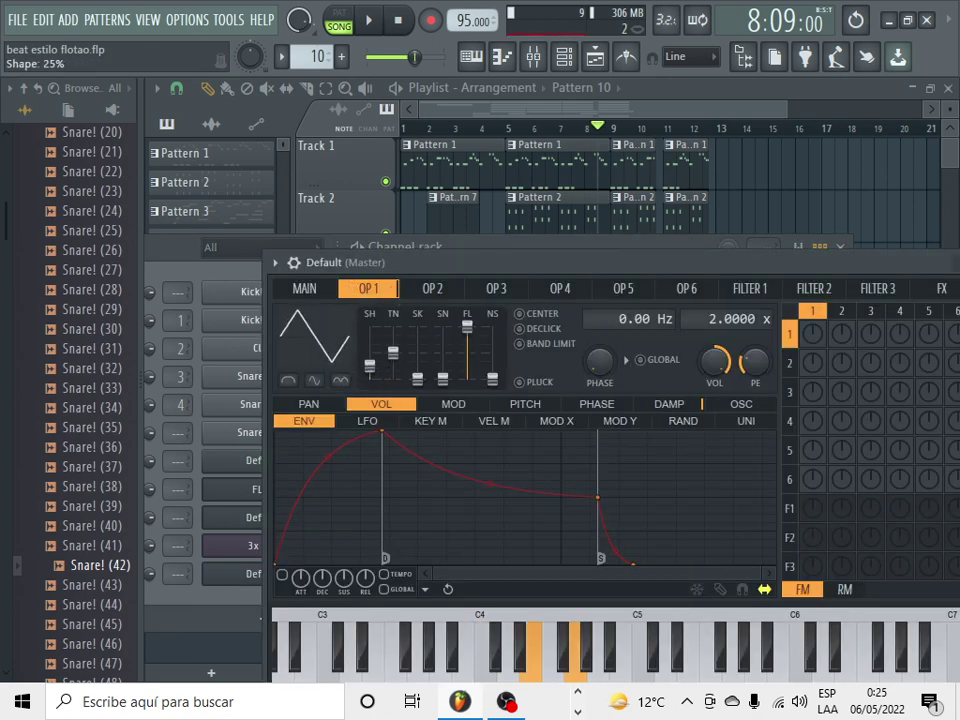
Step: Try the bandlimited triangle and saw waveforms on Sytrus Operator 1 and set its shape to 80%
click(304, 288)
right_click(335, 380)
click(370, 289)
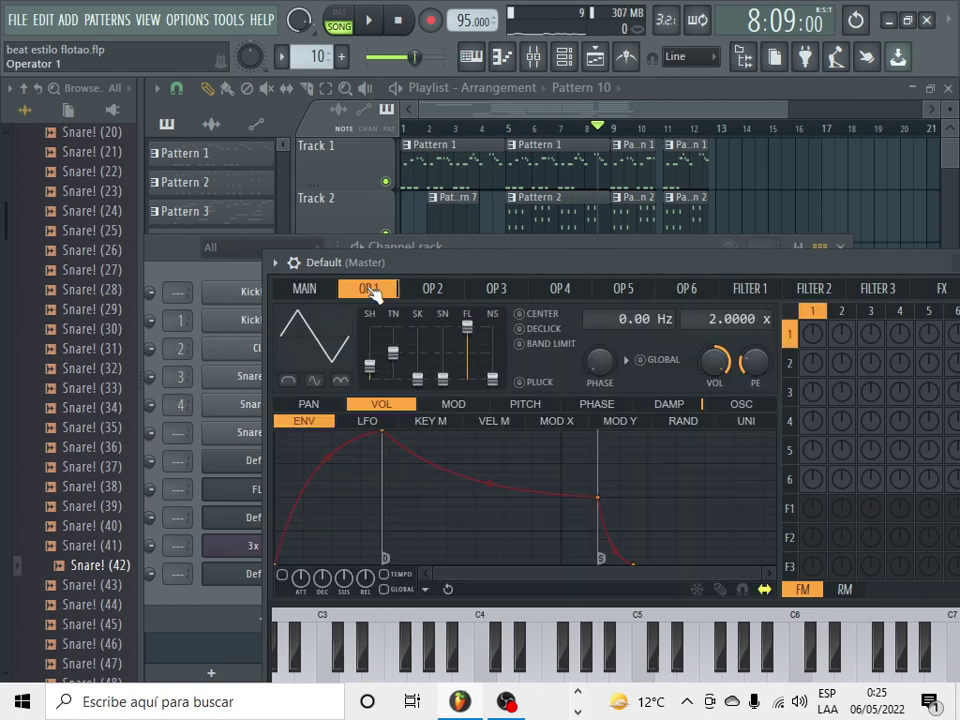
click(326, 349)
click(370, 386)
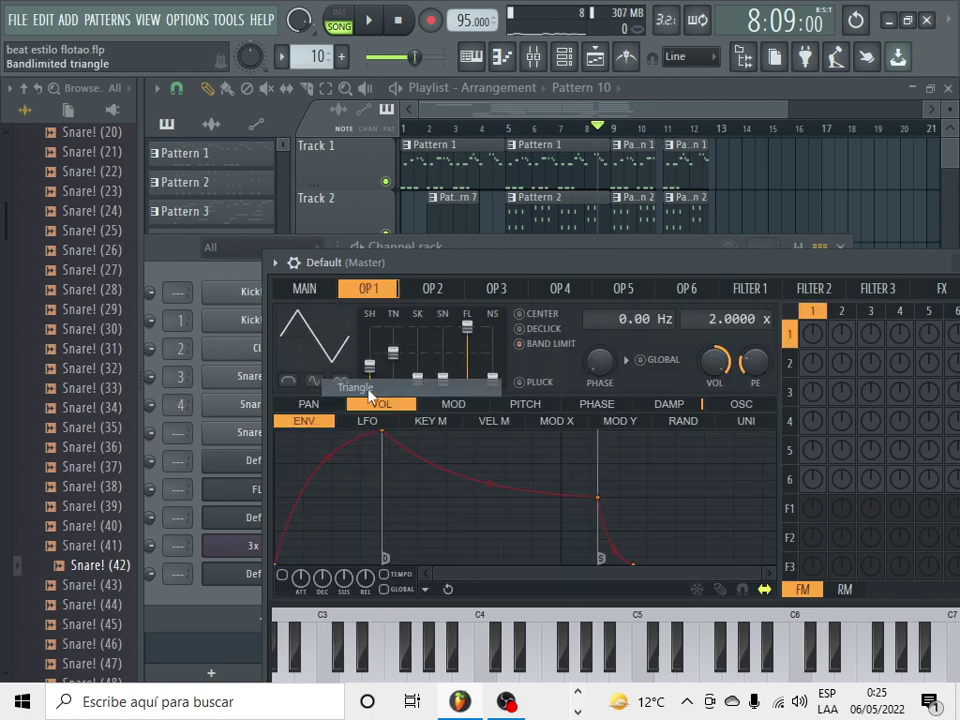
drag(371, 377, 371, 367)
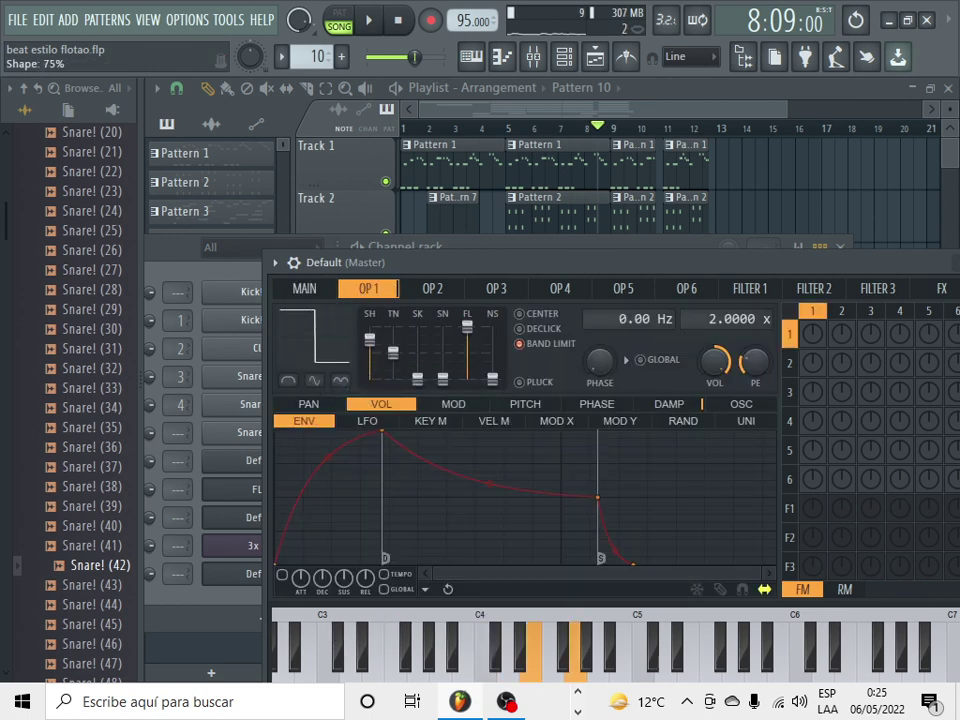
click(312, 338)
click(354, 365)
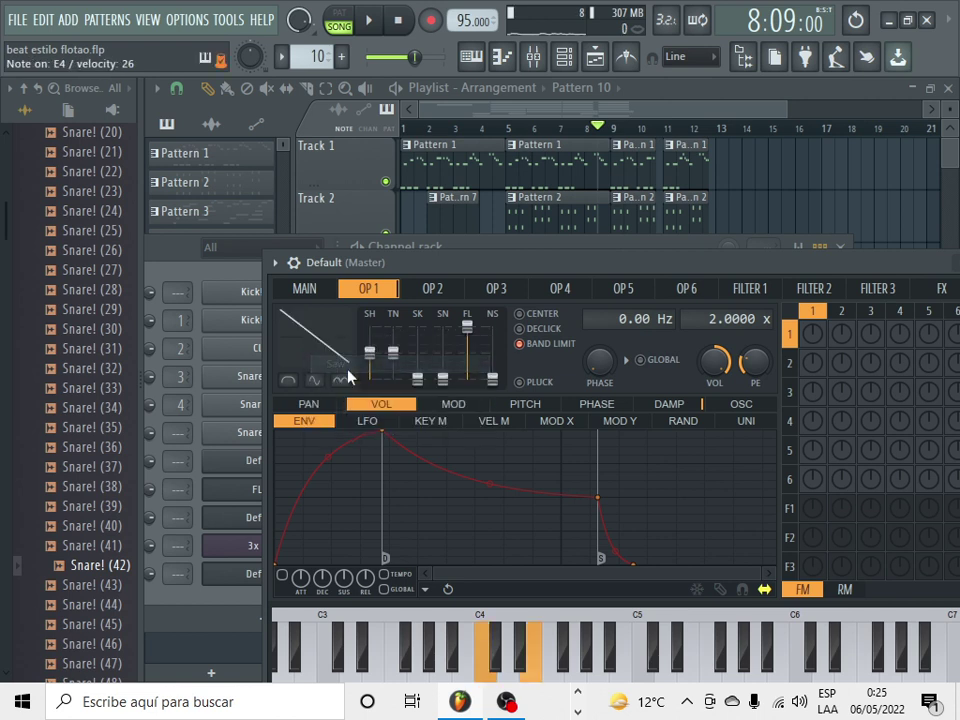
drag(370, 356, 378, 335)
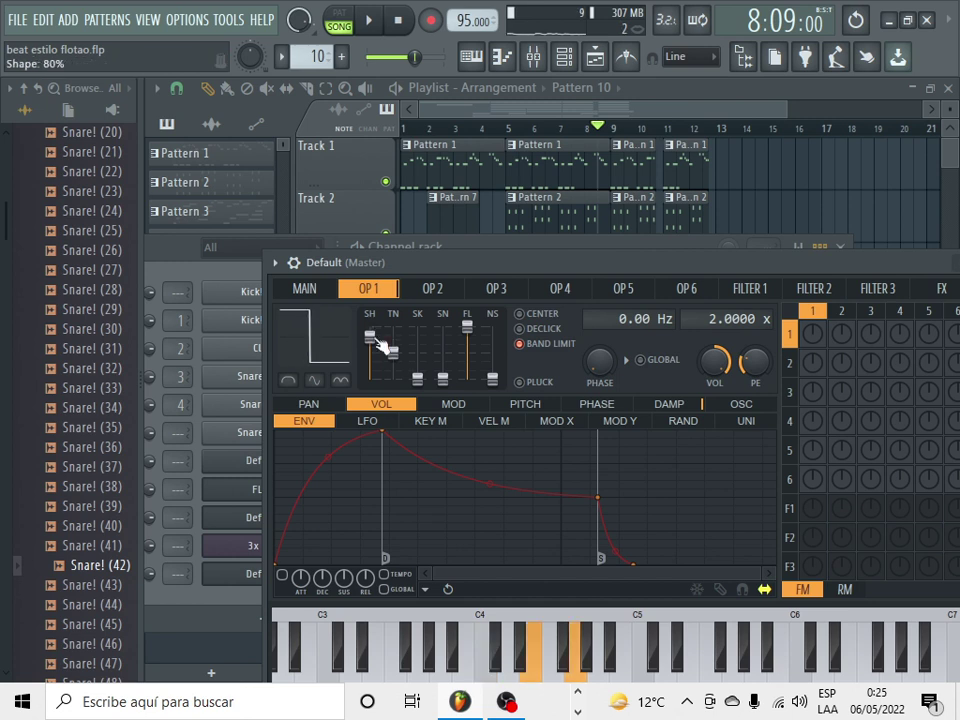
Step: Enable Operator 1's volume LFO, move its second point to zero time and its last point to about 0:997, and raise the LFO speed
click(379, 424)
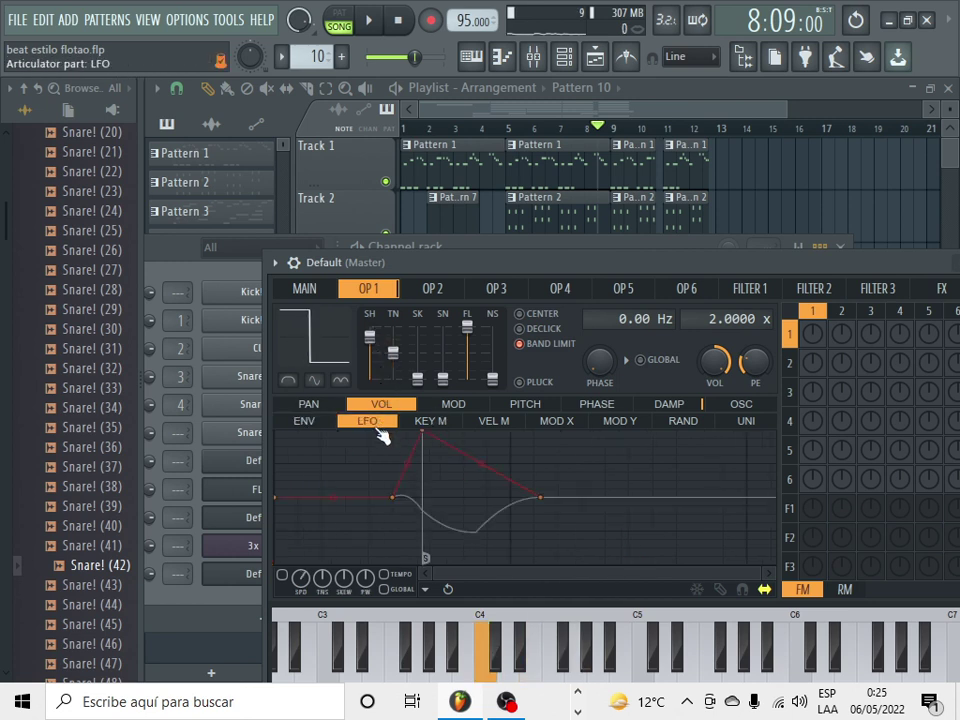
click(281, 575)
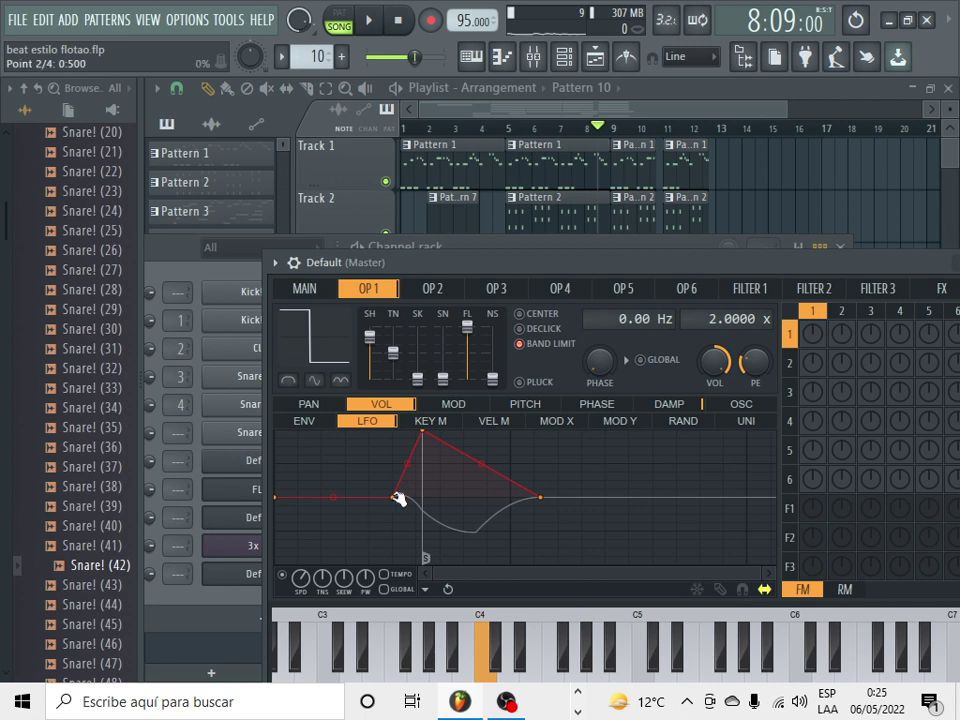
drag(397, 498, 261, 495)
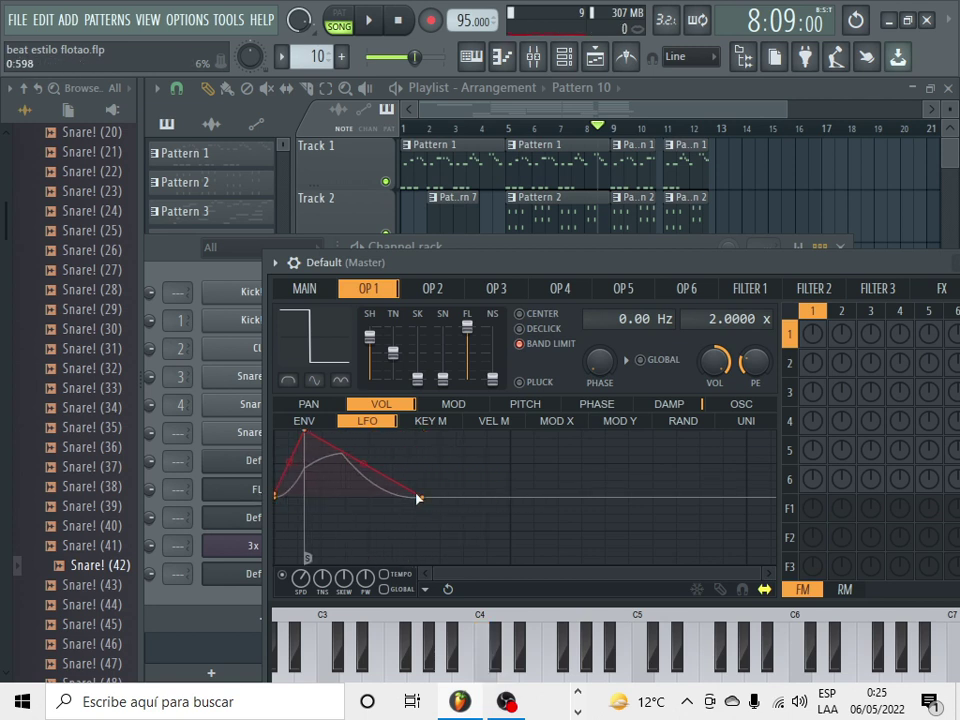
drag(418, 498, 510, 500)
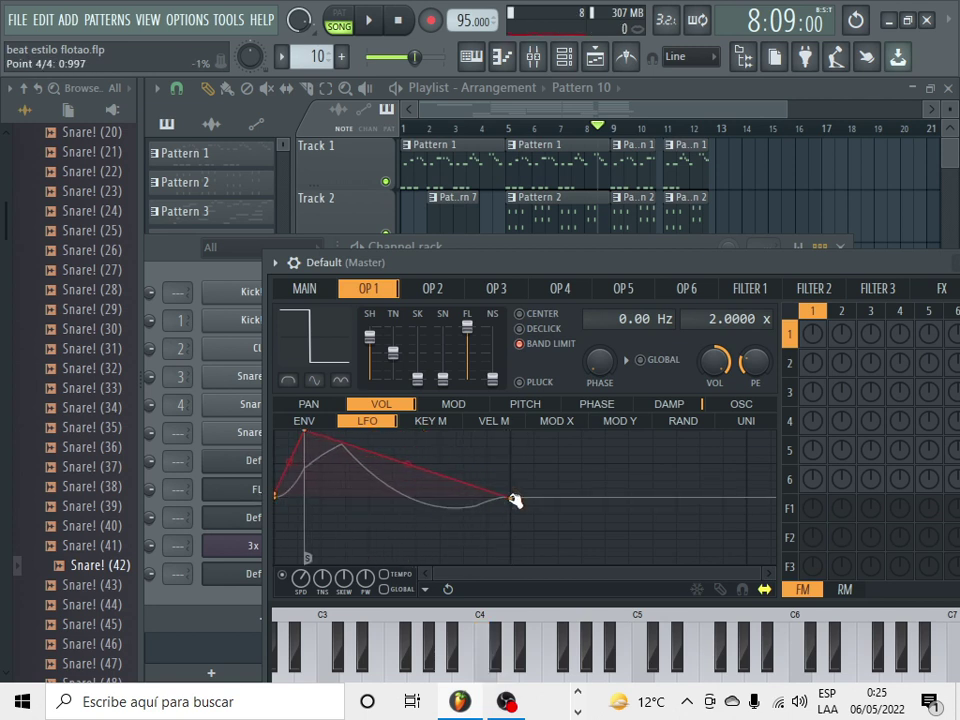
mouse_move(300, 578)
mouse_down()
mouse_move(300, 546)
mouse_move(307, 557)
mouse_up()
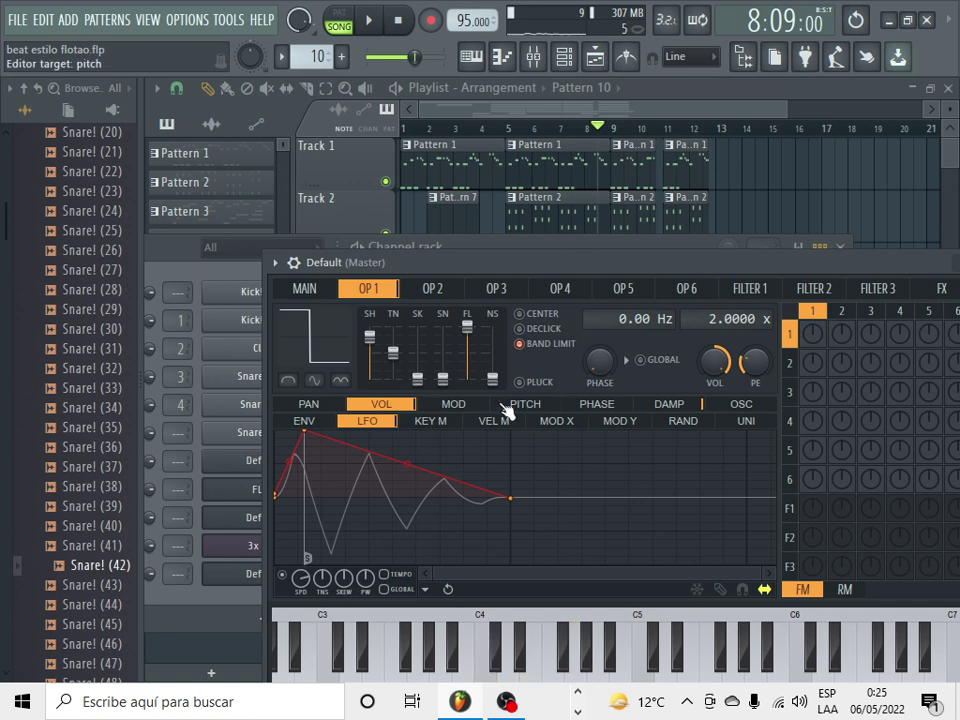
Step: Reshape Operator 1's volume envelope with the peak at 0:000 and a much shorter decay to the sustain point
click(308, 422)
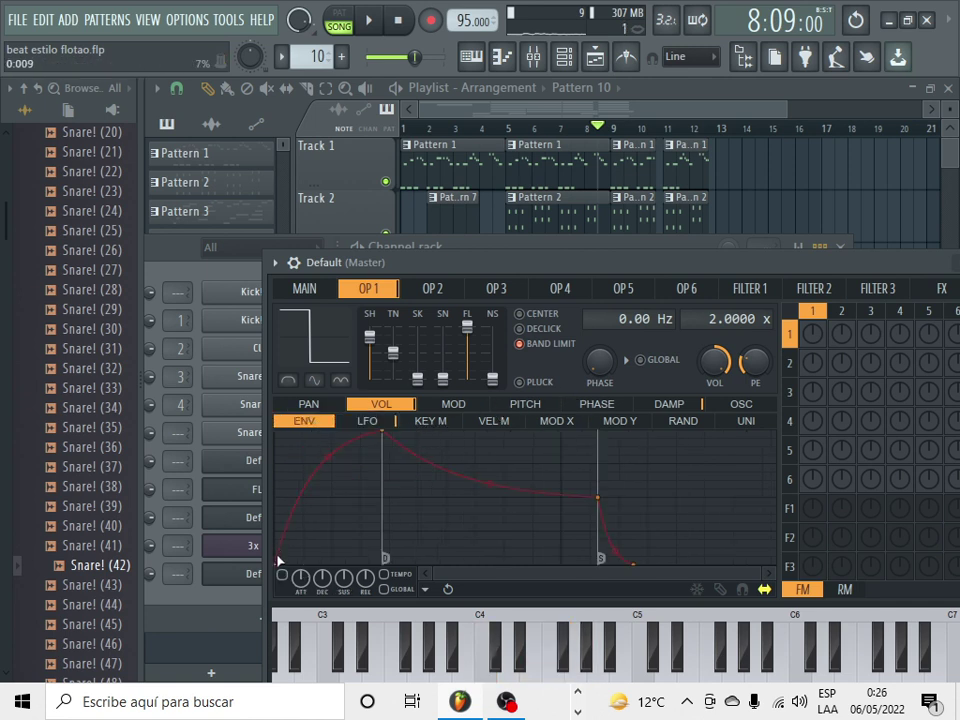
drag(385, 431, 277, 432)
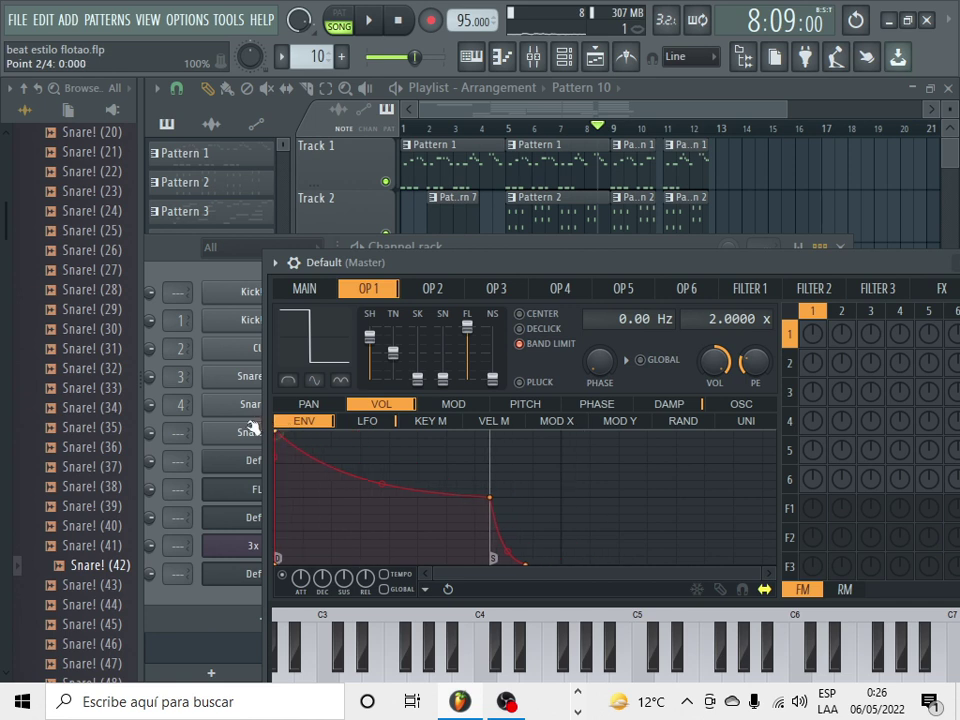
drag(490, 495, 304, 496)
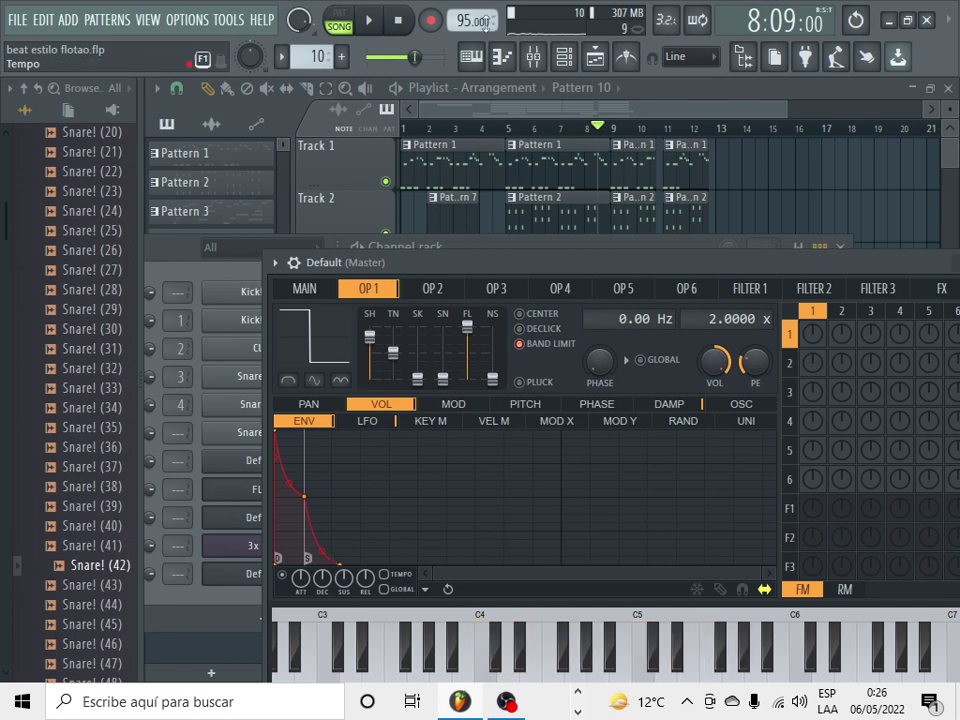
Step: Switch to the empty Pattern 11 and place its clips on Track 8 at bars 8 and 12
click(502, 97)
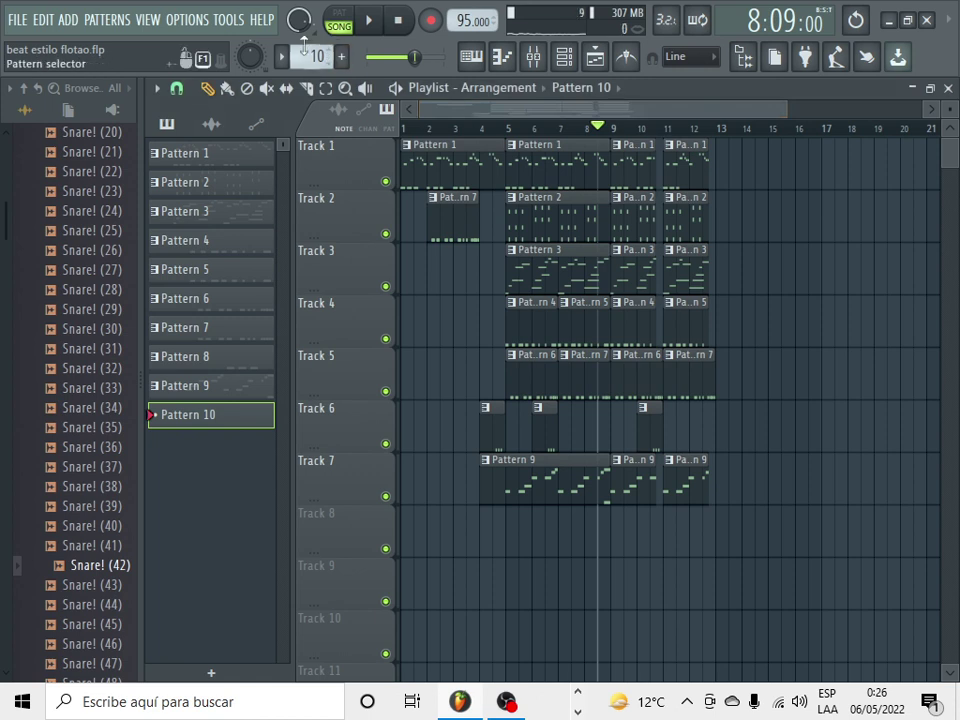
scroll(315, 55, up, 4)
scroll(315, 55, down, 3)
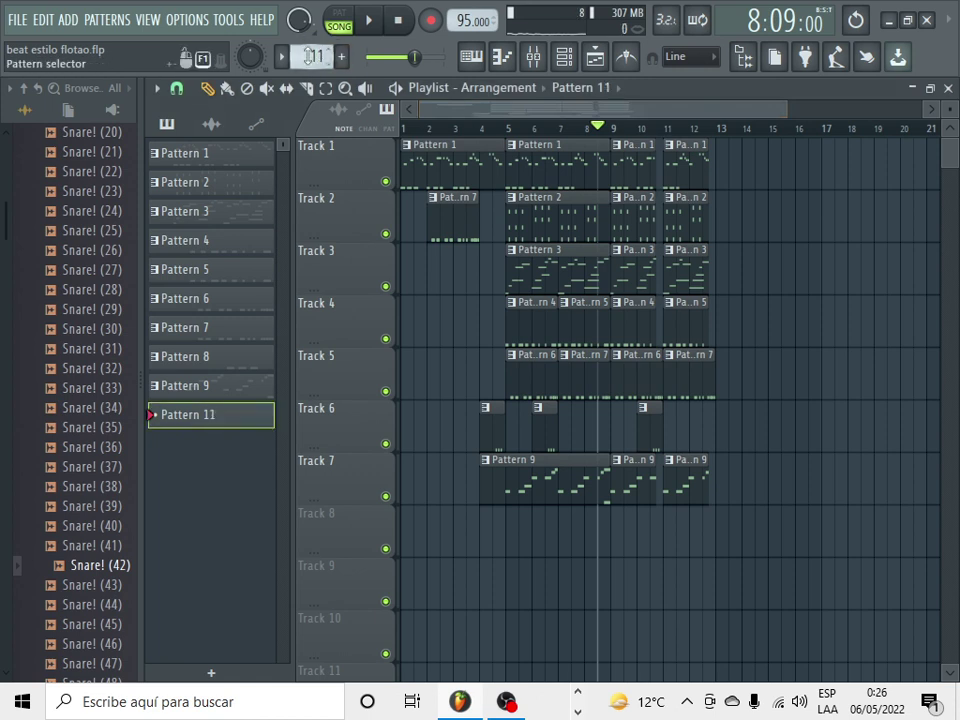
click(480, 538)
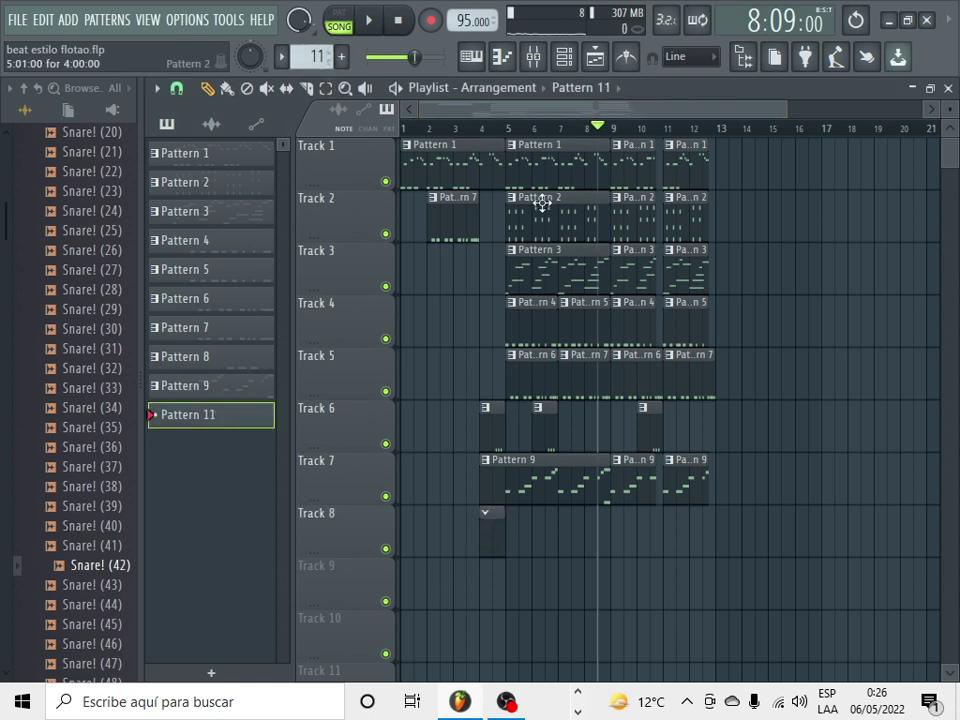
drag(494, 540, 700, 540)
Step: Record a Sytrus chord part into Pattern 11 starting from bar 12 and quantize the recorded notes
click(694, 130)
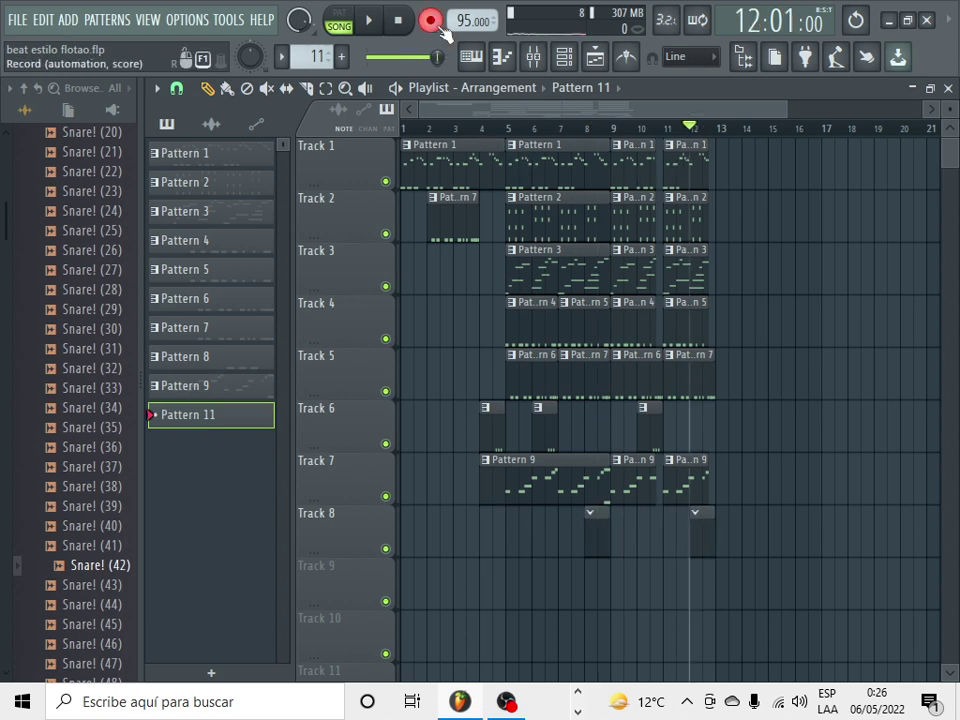
click(362, 20)
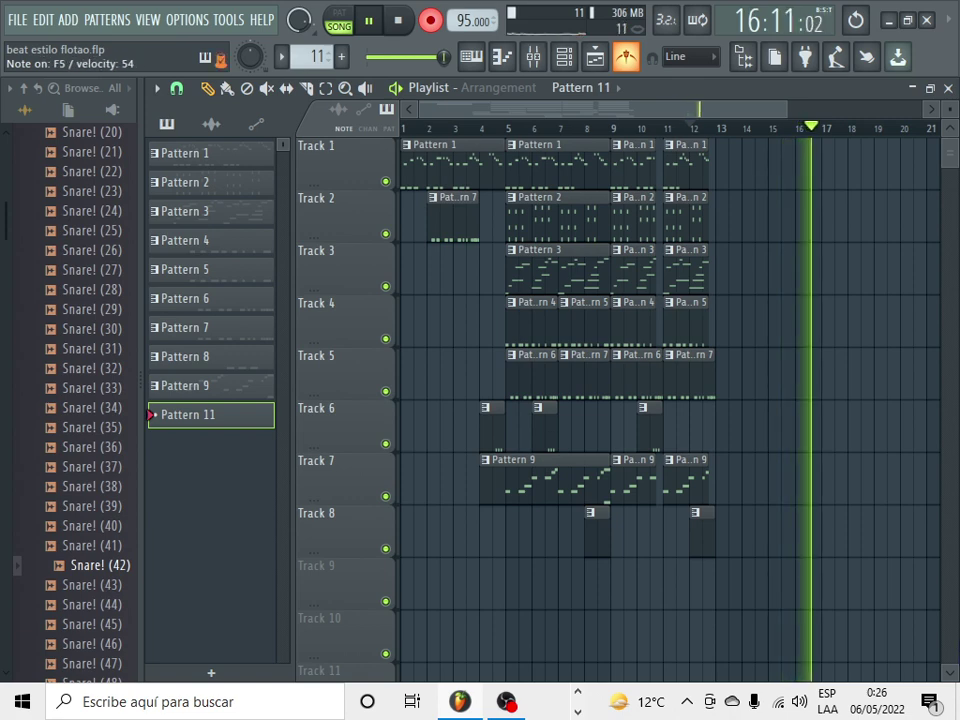
key(space)
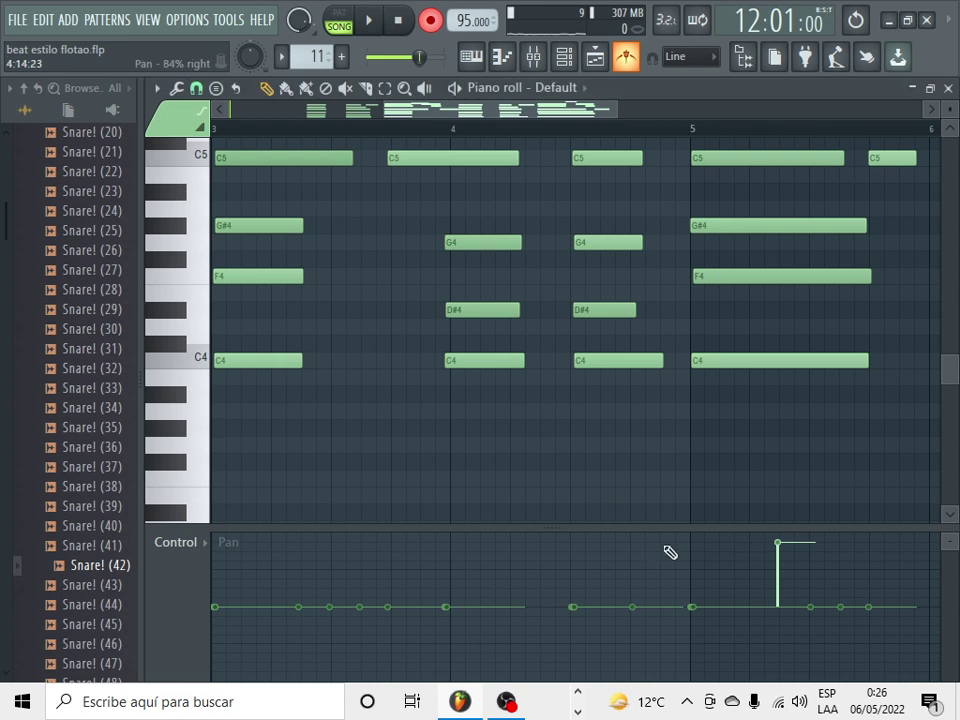
scroll(662, 404, up, 1)
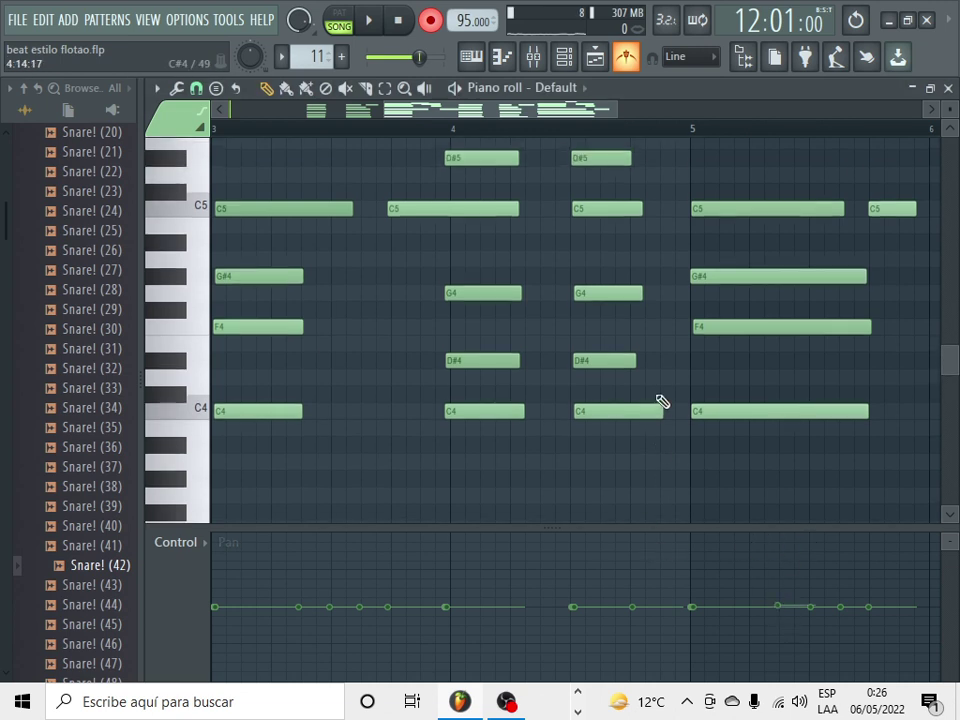
key(ctrl+q)
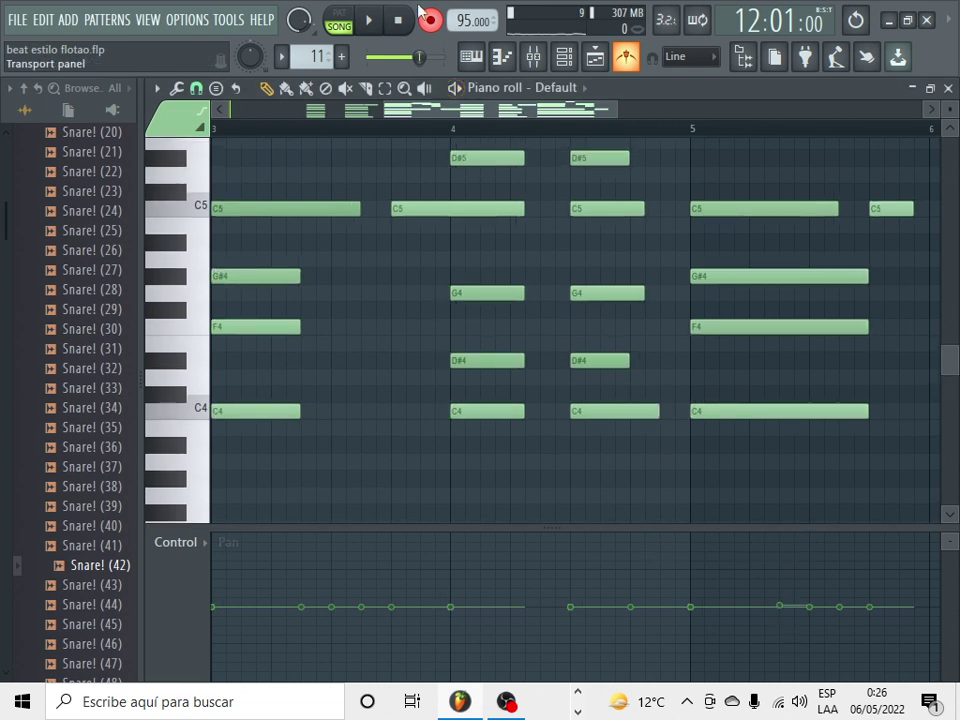
Step: During playback from bar 12, delete Track 8's Pattern 11 clip at bar 8 and trim the other clip's start to bar 13
key(space)
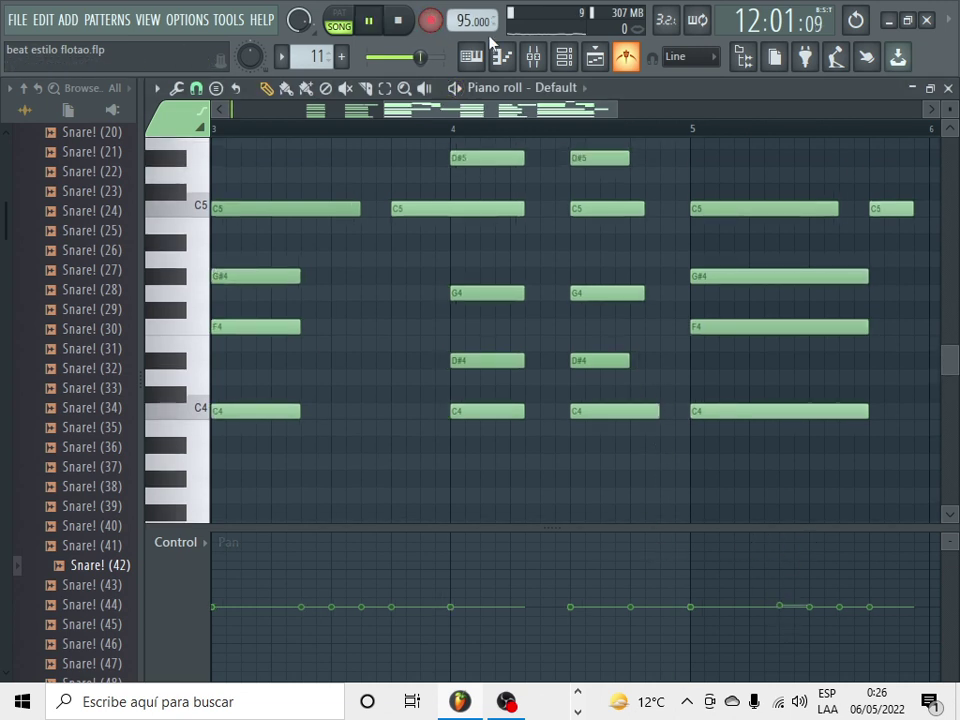
click(574, 58)
click(598, 59)
right_click(627, 528)
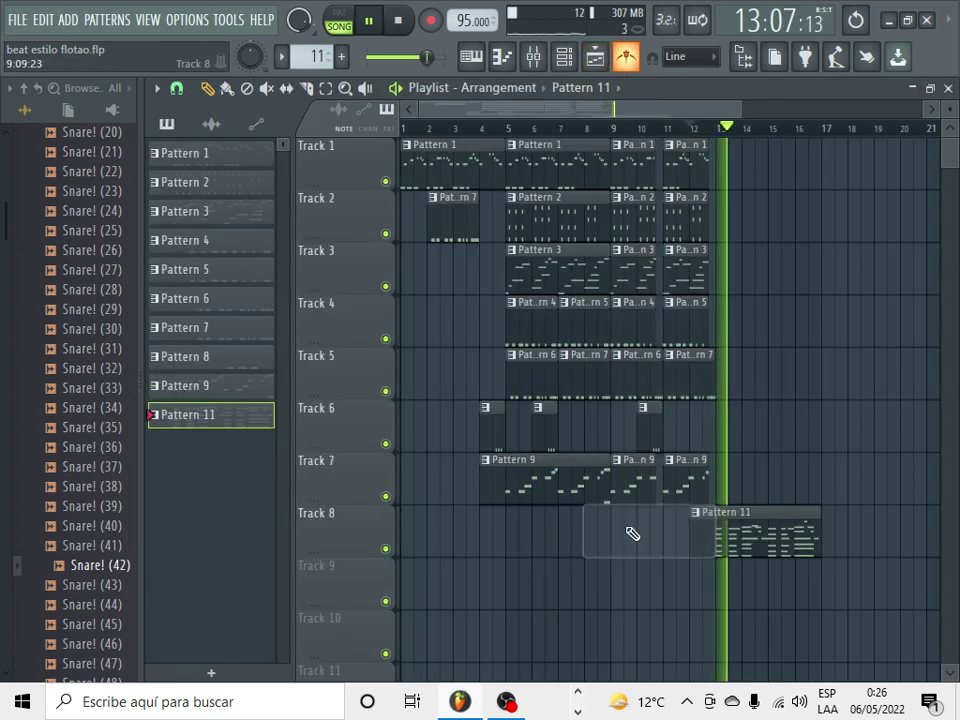
drag(688, 538, 716, 542)
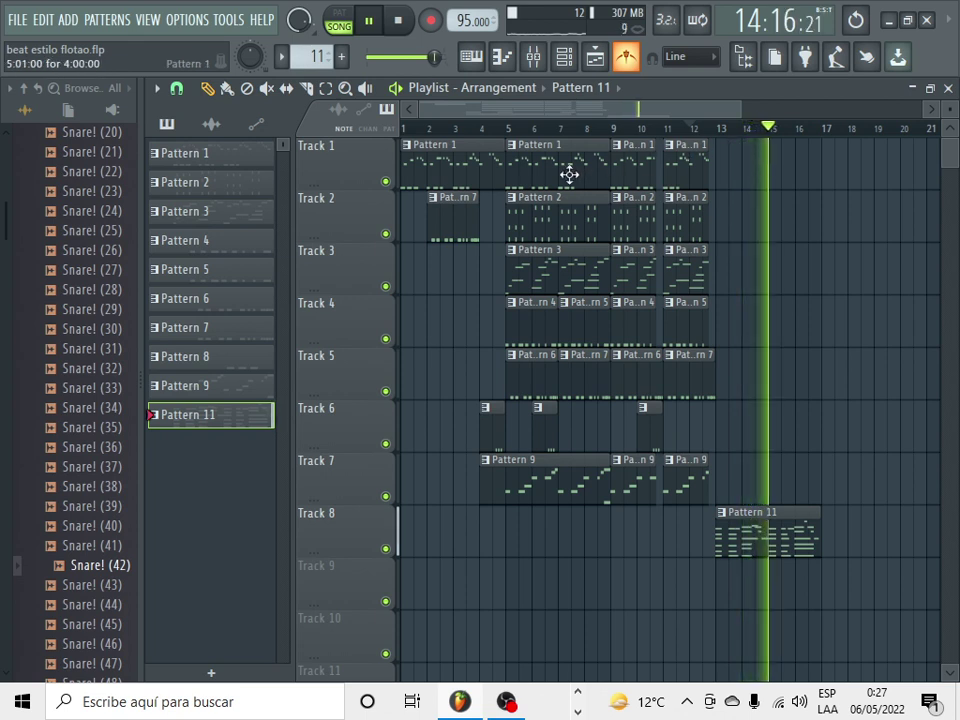
key(space)
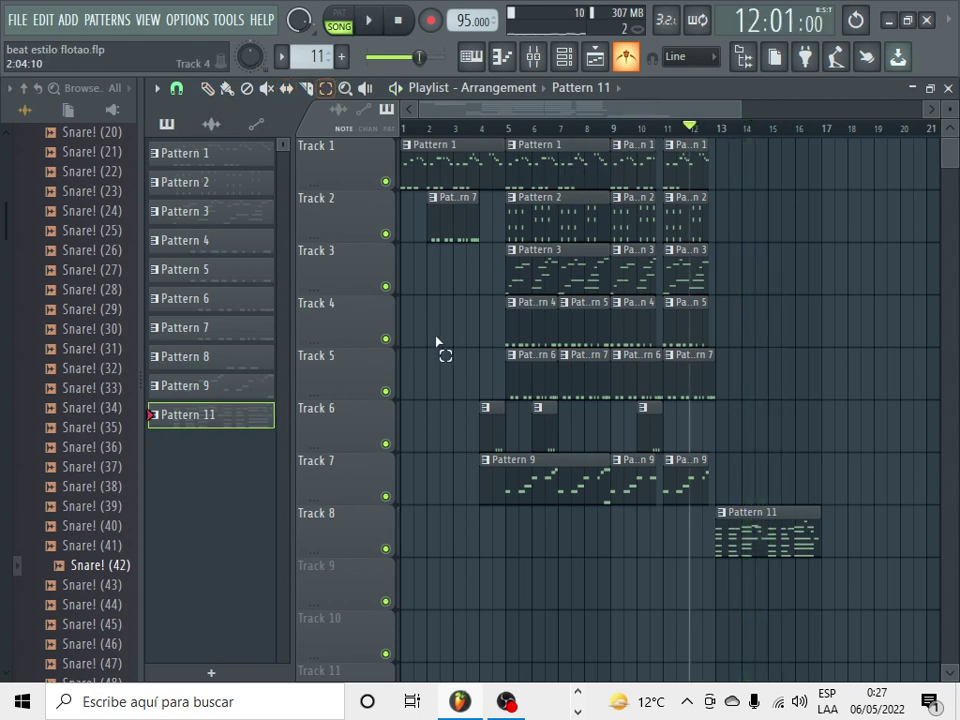
Step: Copy all clips on Tracks 3 to 5 from bars 5 to 12 and place the copies starting at bar 13
drag(516, 245, 706, 395)
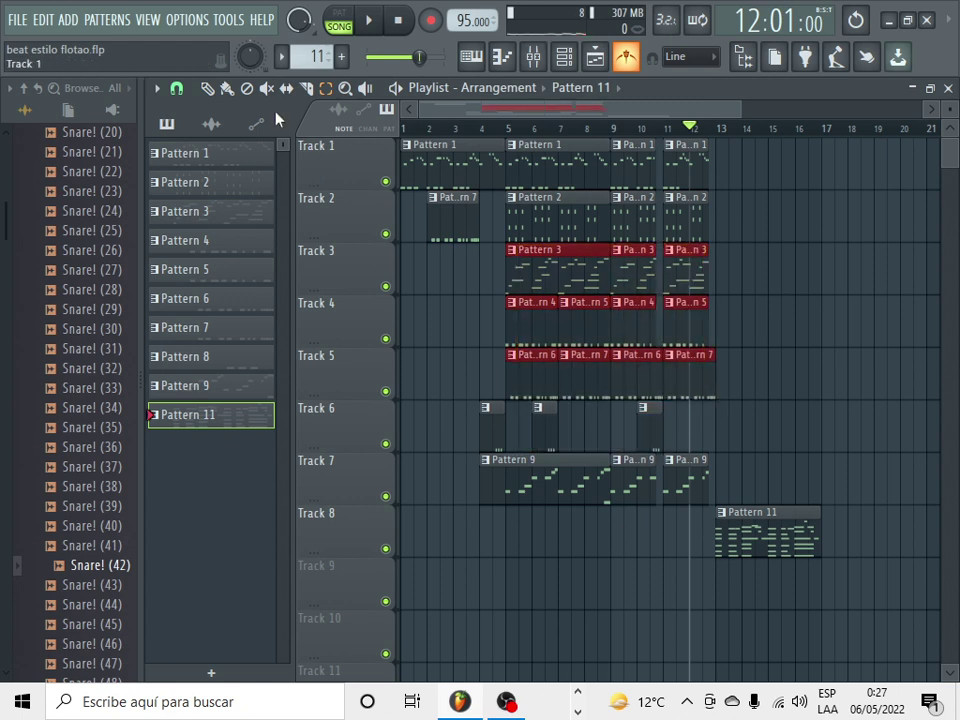
key(ctrl+v)
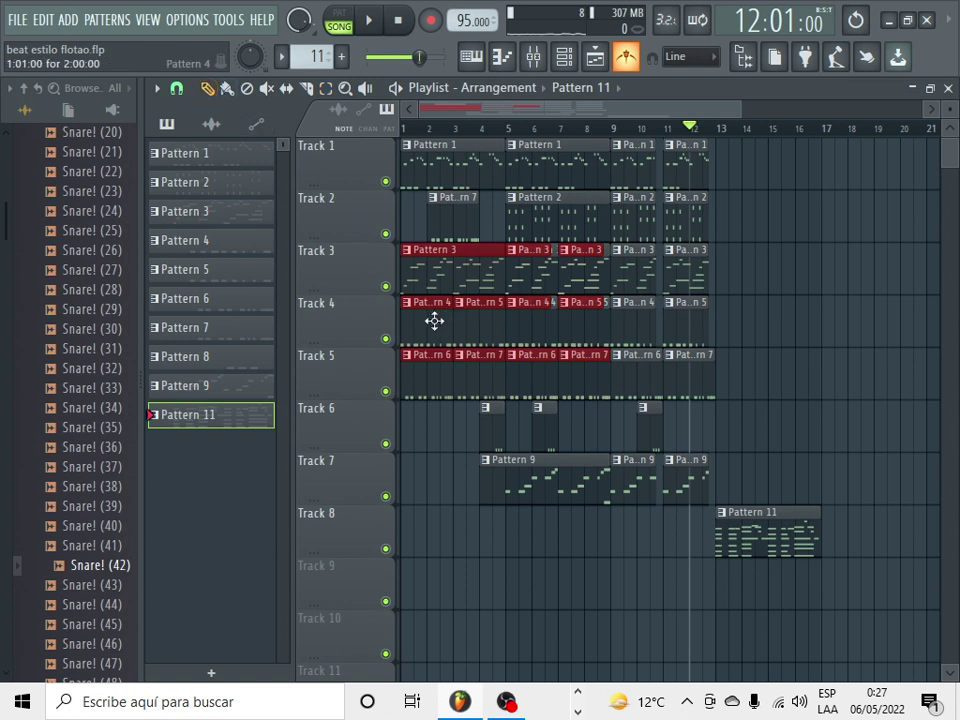
drag(434, 320, 748, 322)
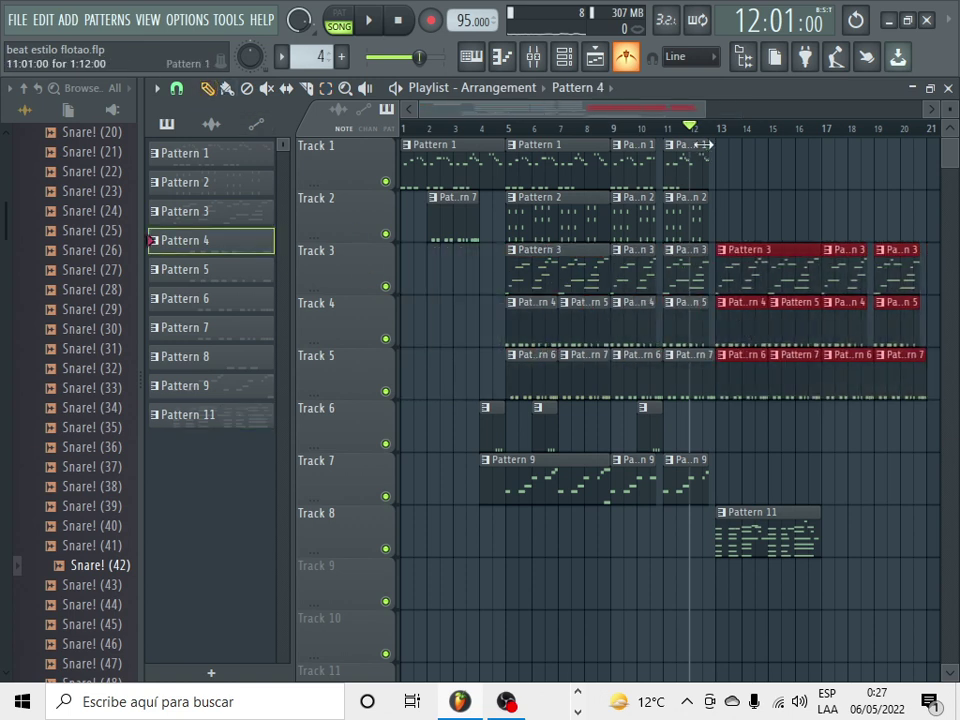
Step: During playback, trim the start of Track 7's first Pattern 9 clip to bar 5
key(space)
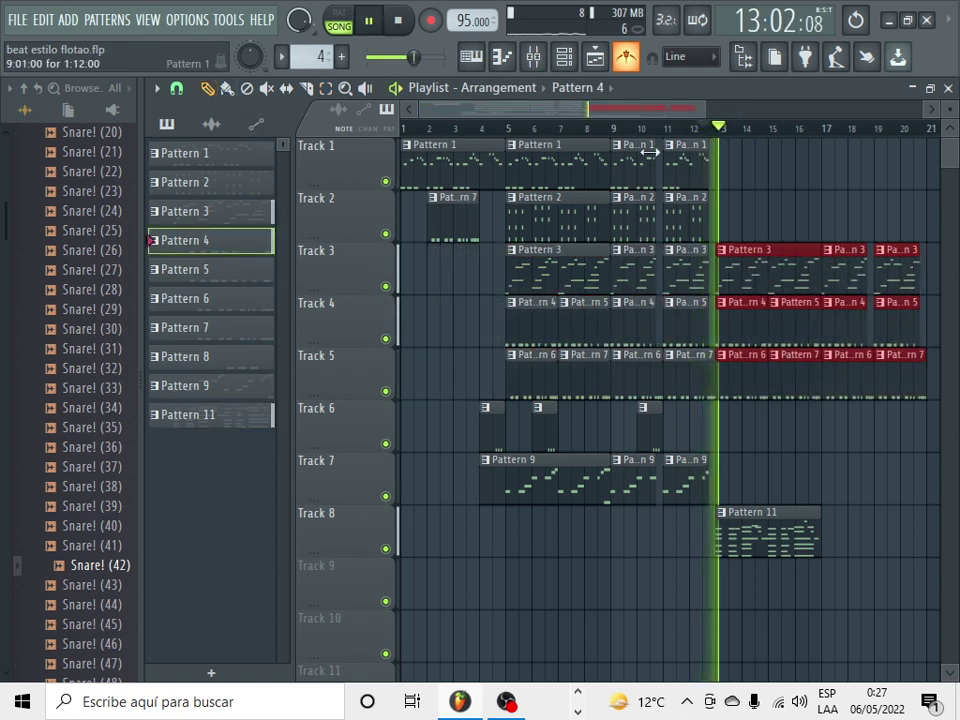
click(483, 490)
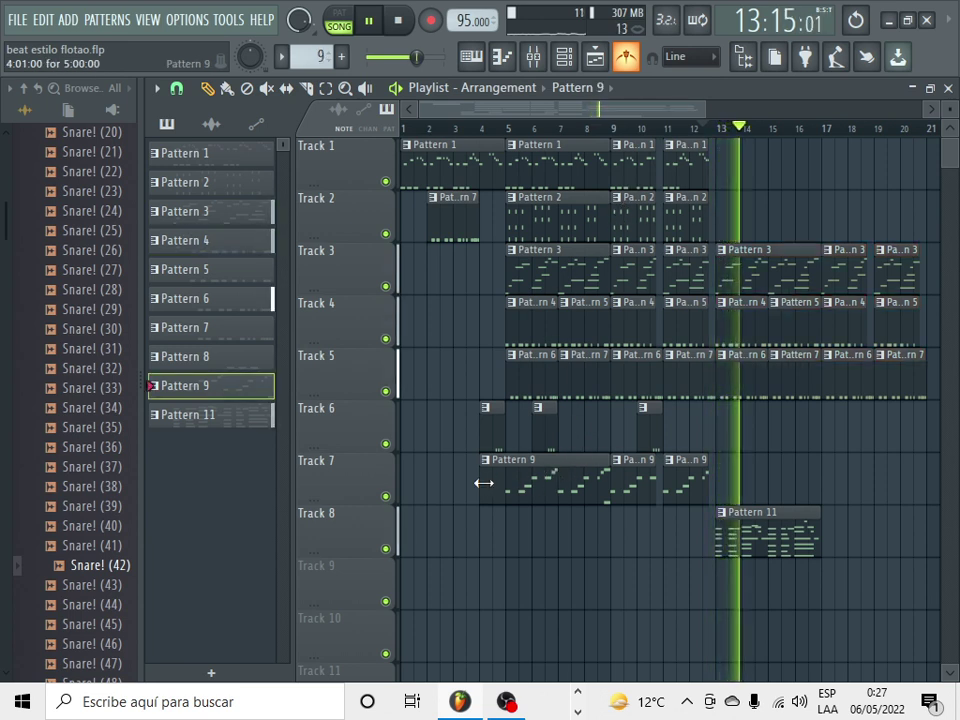
drag(483, 490, 513, 492)
Step: Place Pattern 9 clips on Track 7 at bars 13 and 17 and a Pattern 11 clip on Track 8 at bar 17
click(729, 484)
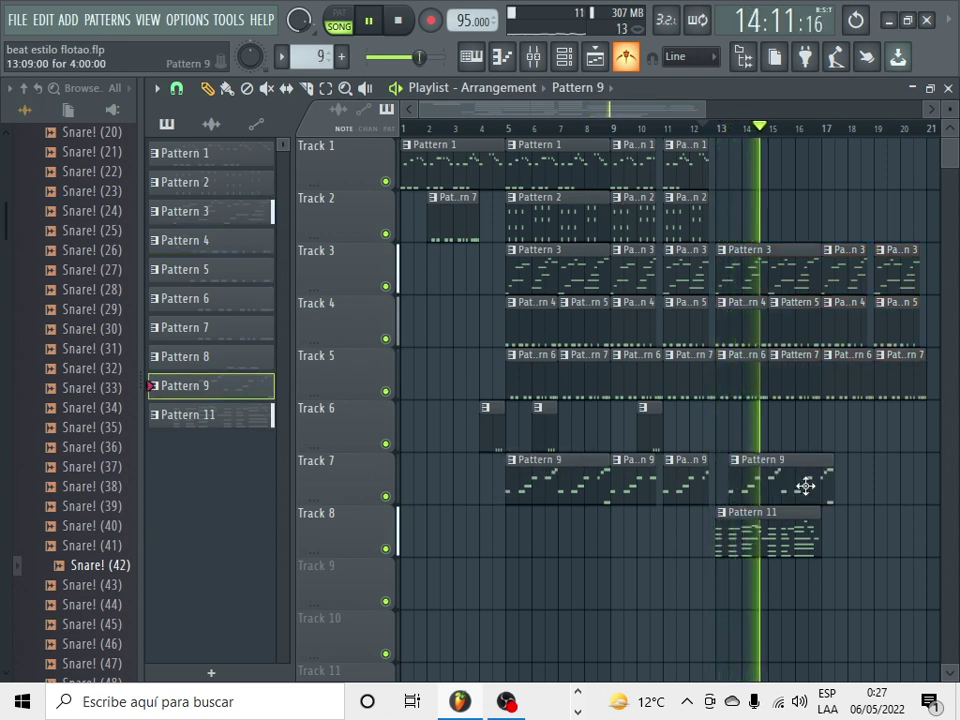
drag(796, 491, 789, 491)
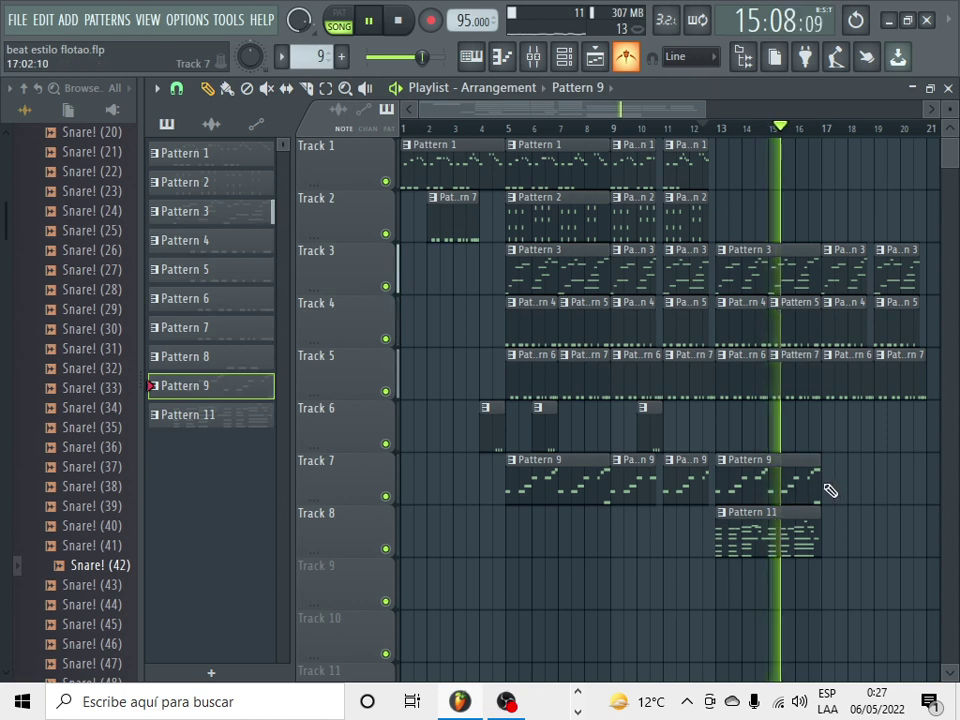
click(831, 491)
click(796, 527)
click(831, 527)
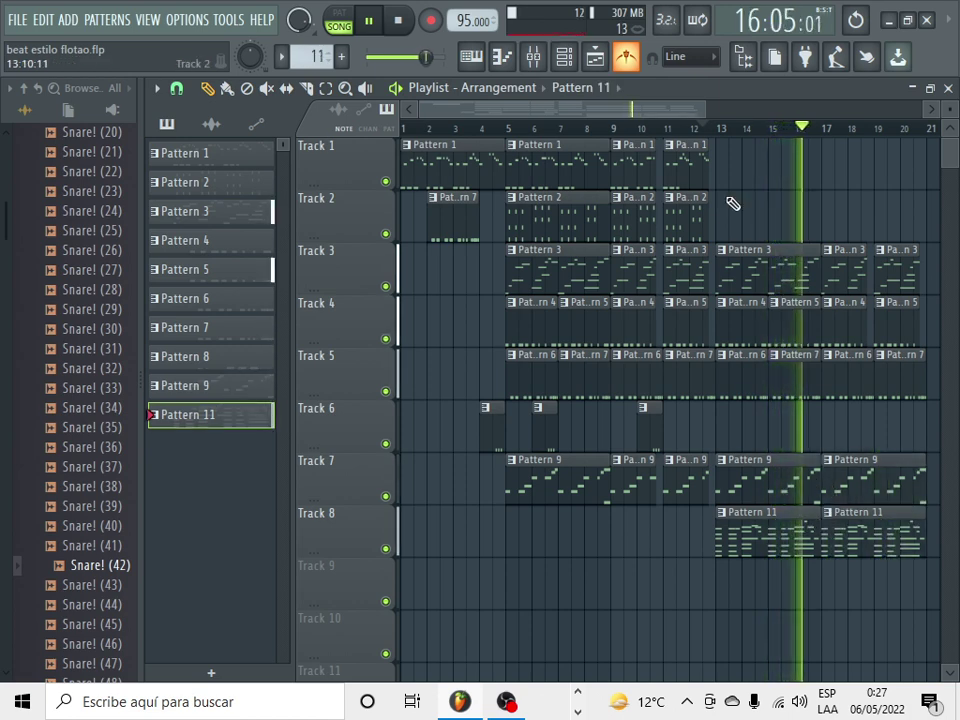
Step: Select the range from bar 13 to bar 21 in the playlist as the loop region and stop playback
drag(676, 114, 748, 122)
click(790, 128)
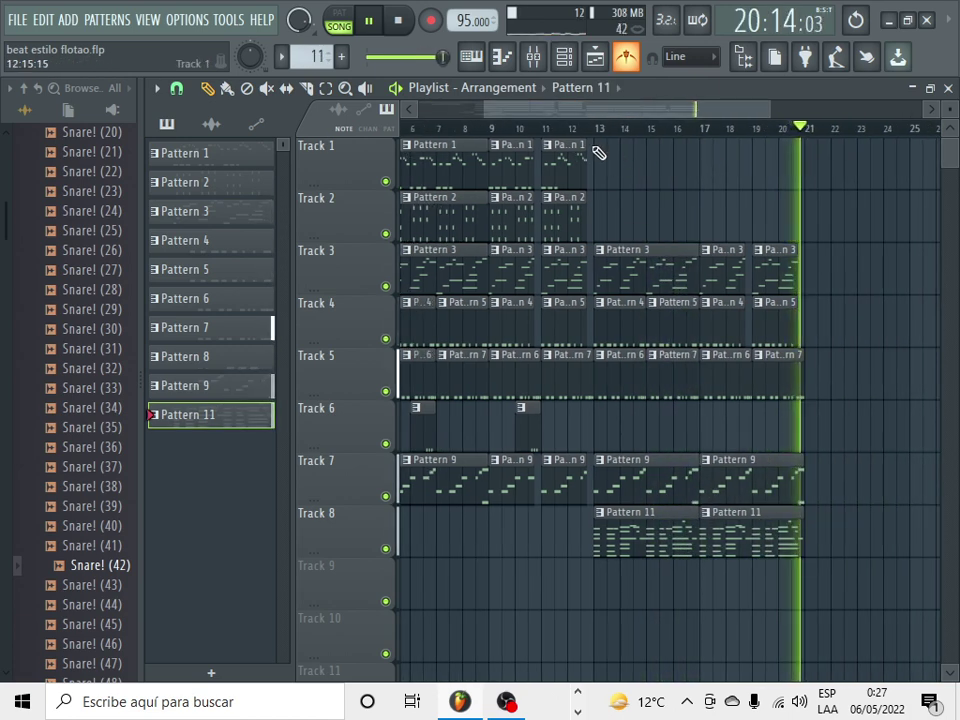
drag(595, 133, 783, 183)
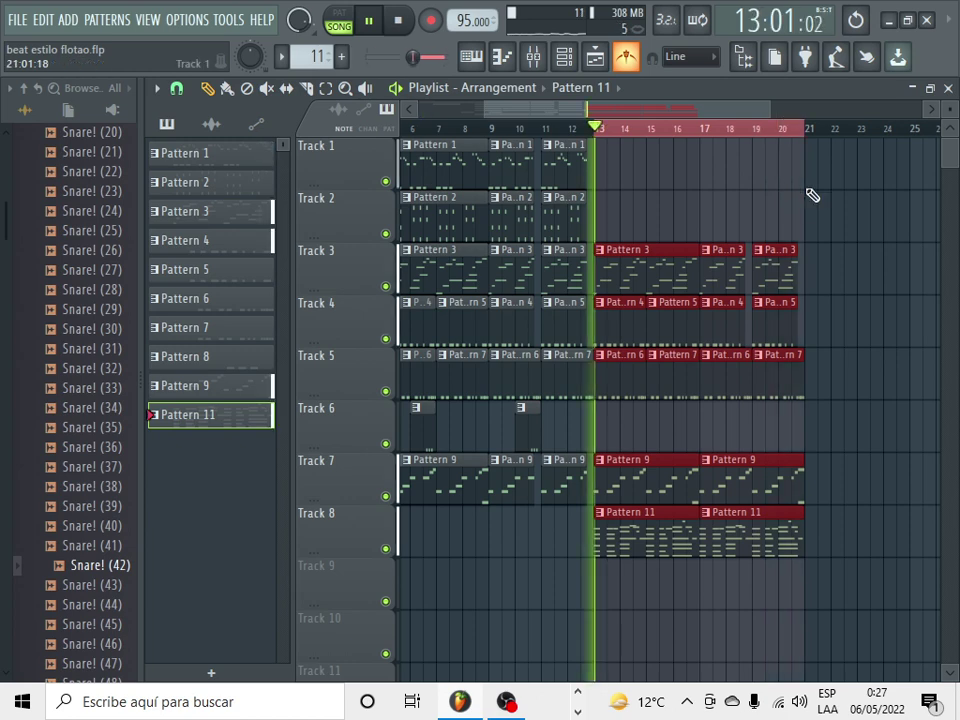
key(space)
Step: Open the Sytrus chord channel used by Pattern 11 and try operator 1's frequency ratio at 1.0000 x during playback
double_click(634, 550)
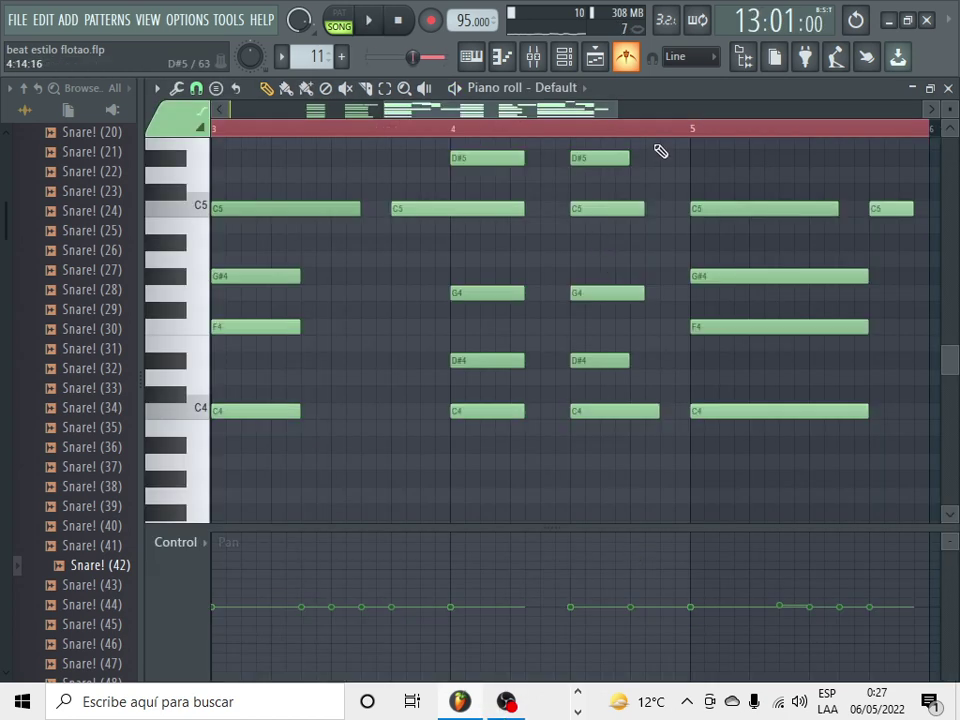
click(564, 57)
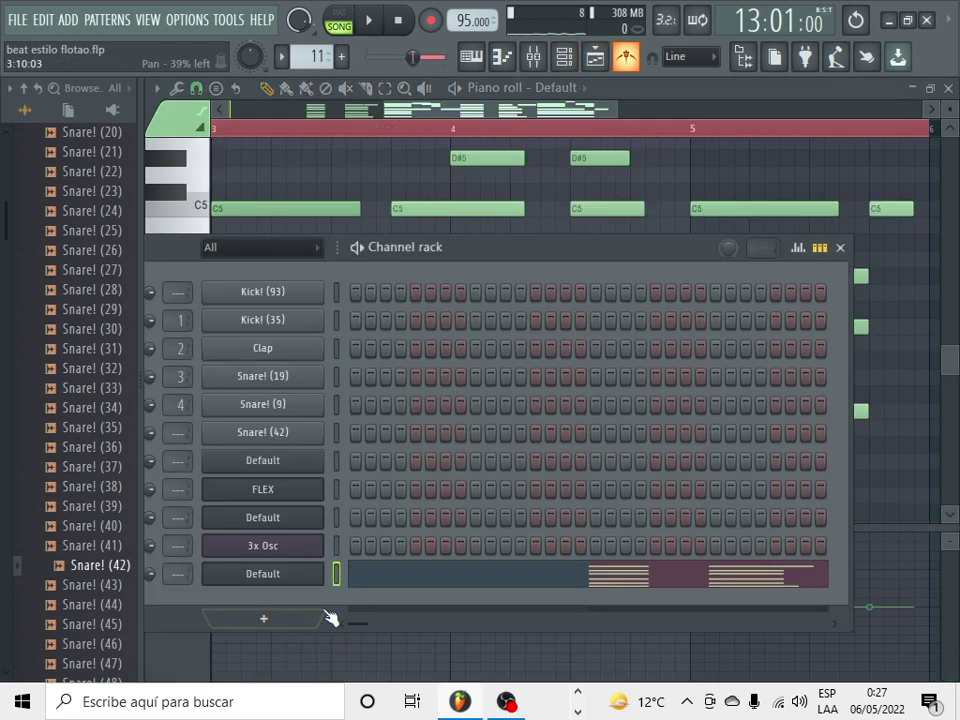
click(305, 577)
key(space)
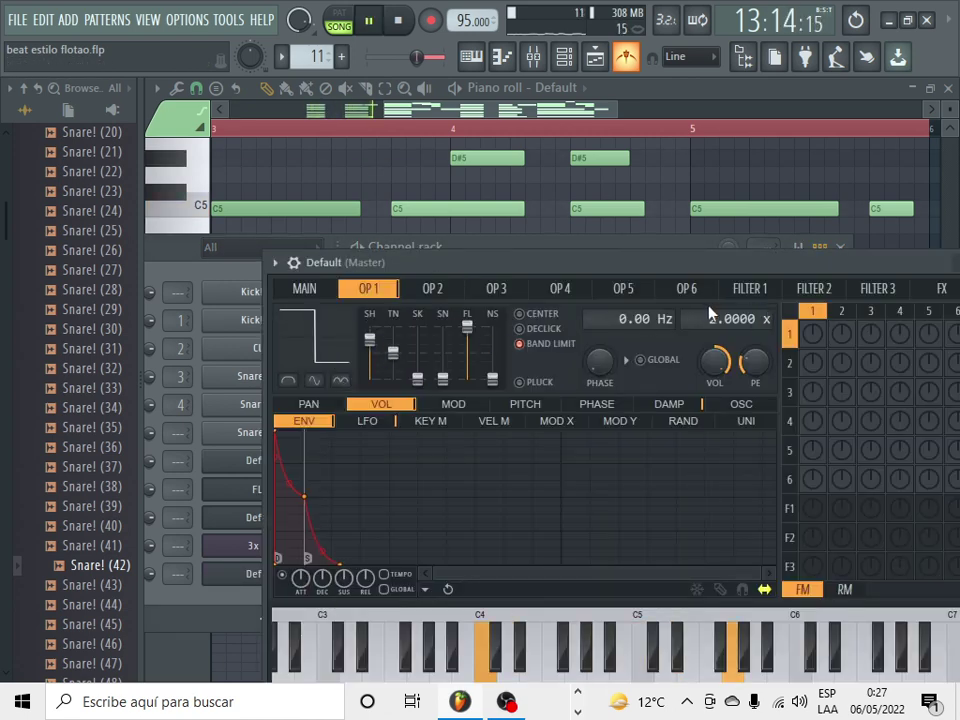
drag(711, 318, 711, 332)
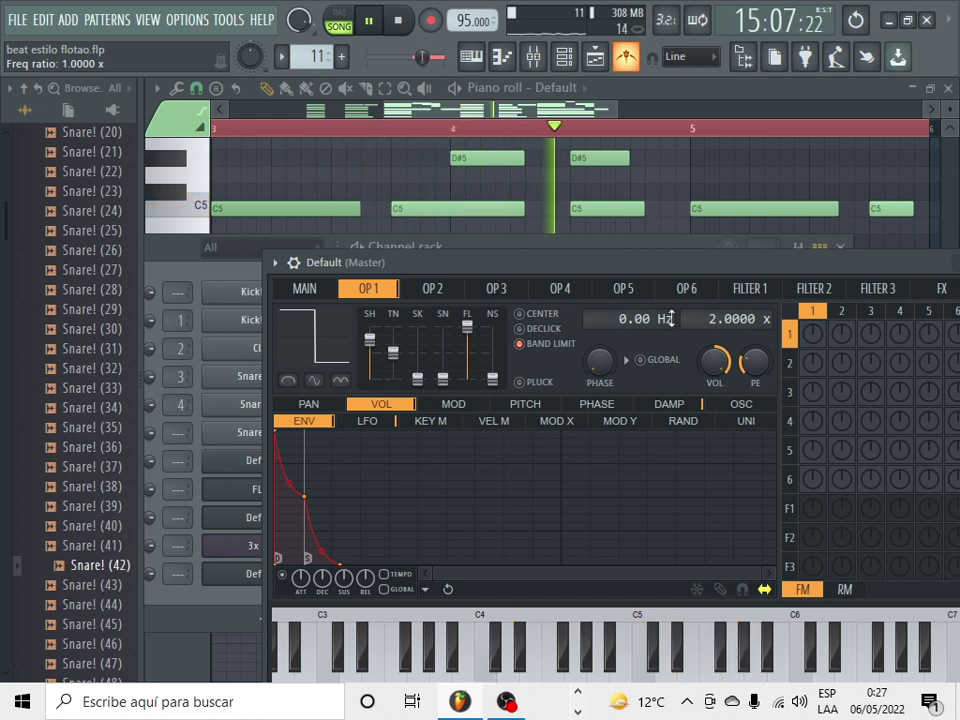
Step: Route operator 1 into Filter 1 in the Sytrus matrix while listening, and stop playback
click(762, 290)
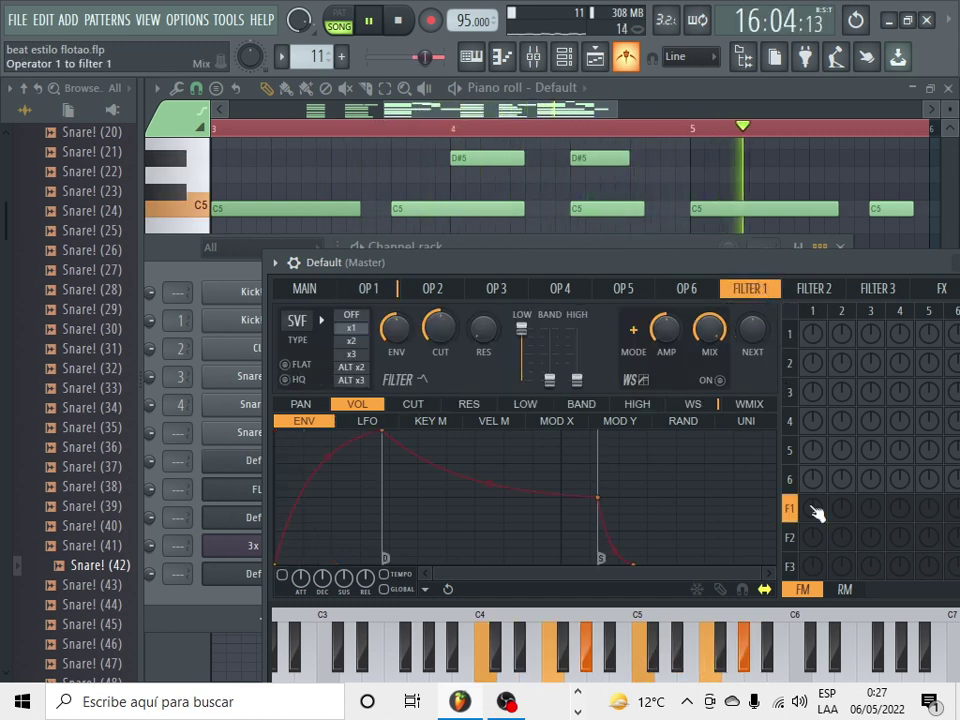
drag(812, 508, 812, 488)
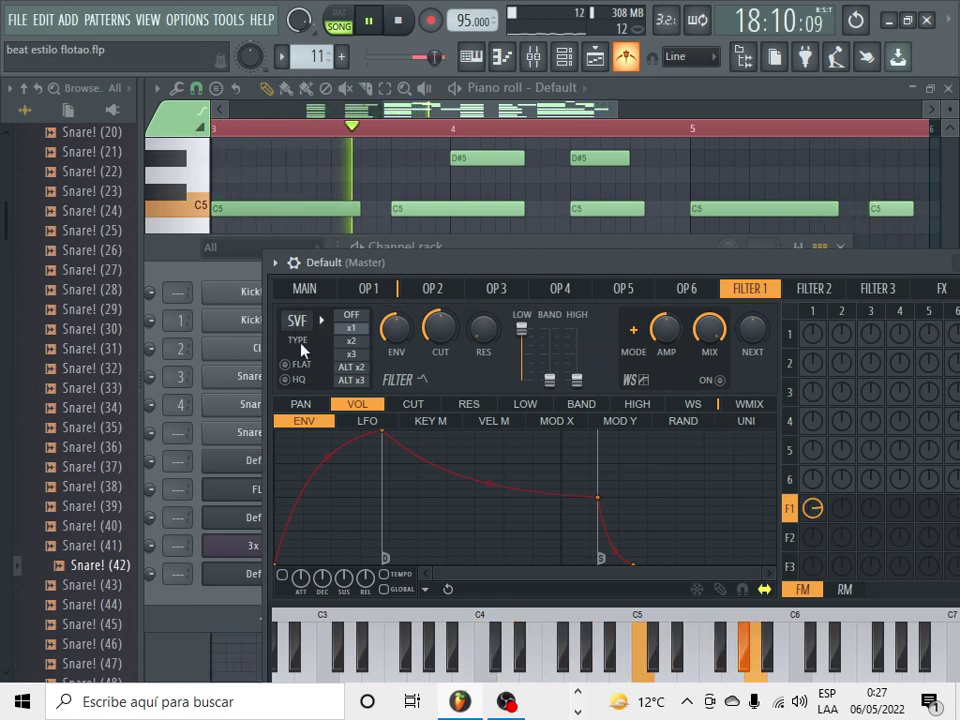
key(space)
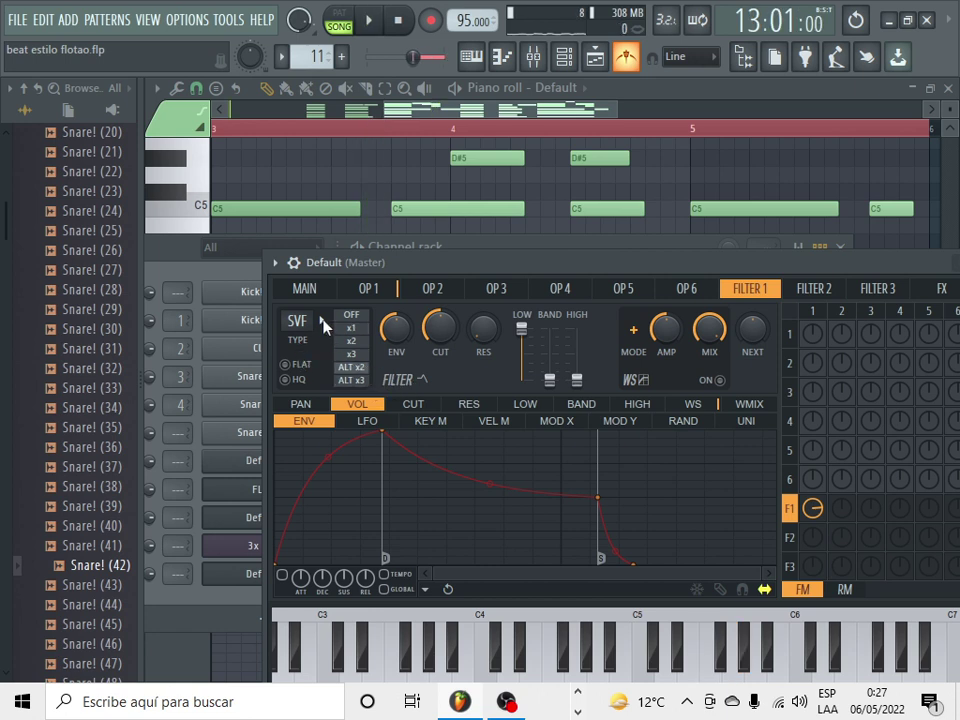
click(640, 337)
click(640, 337)
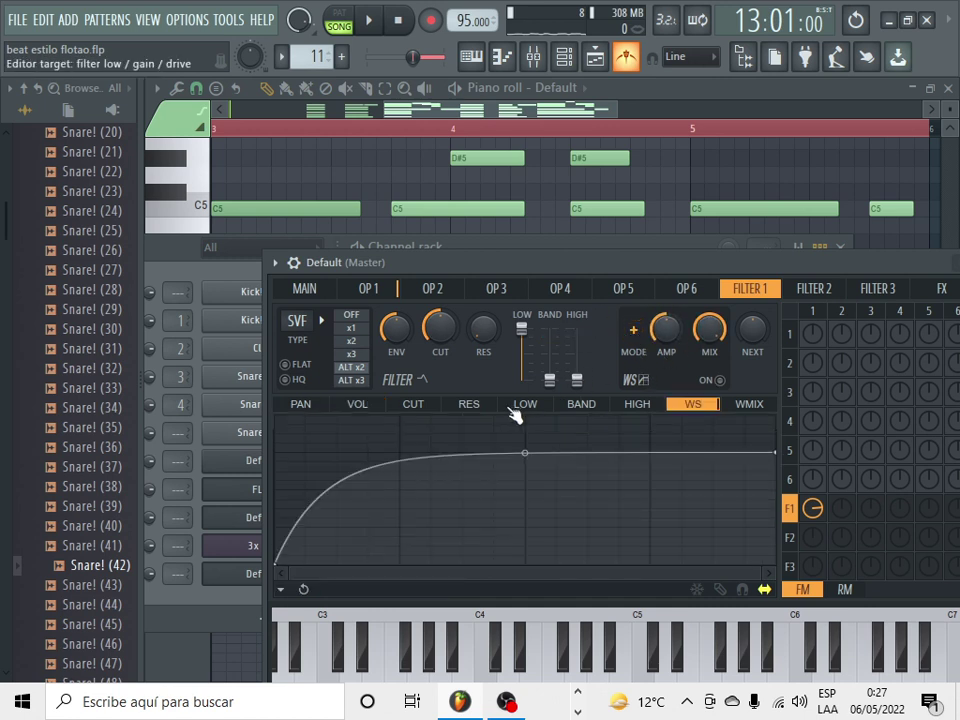
click(322, 410)
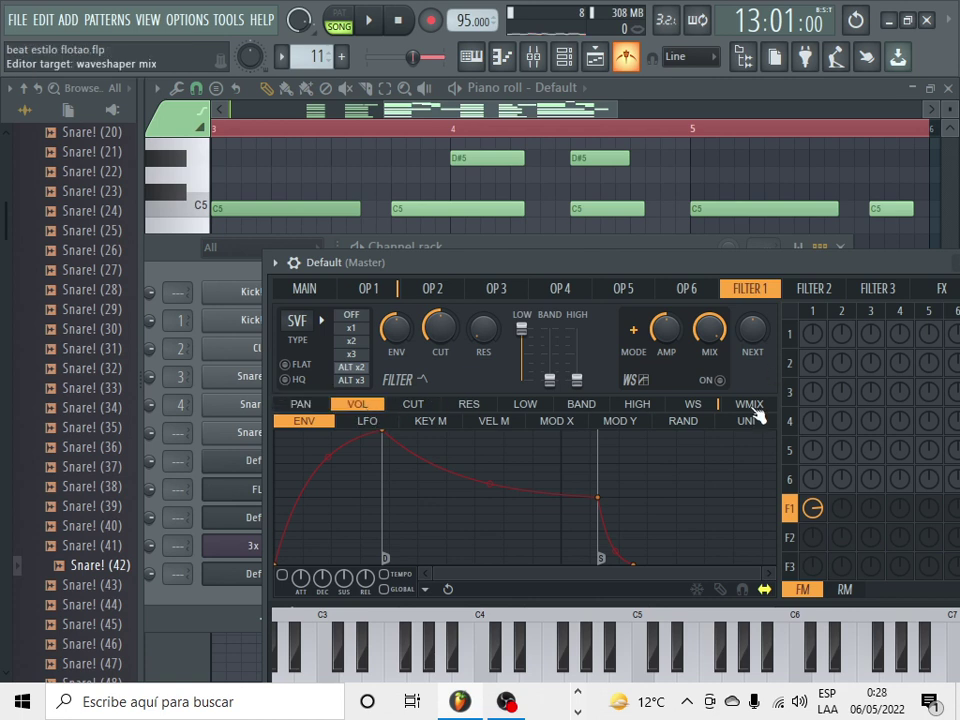
Step: Try Vanilla all pass, peaking, low pass, band pass and high pass as Filter 1's type, and return it to Vanilla all pass
click(297, 320)
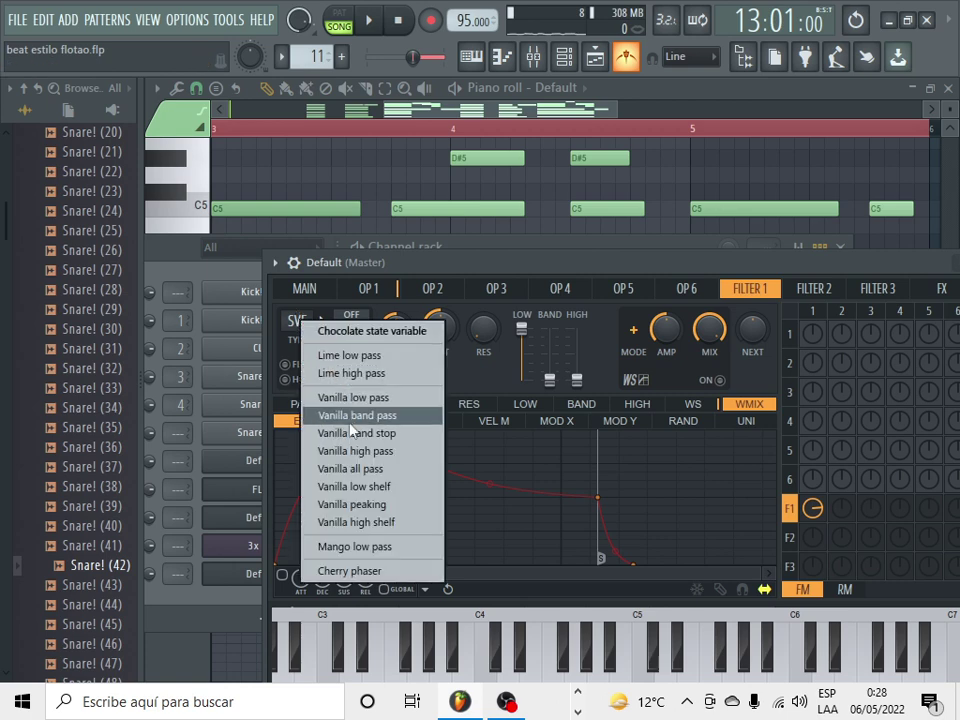
click(350, 468)
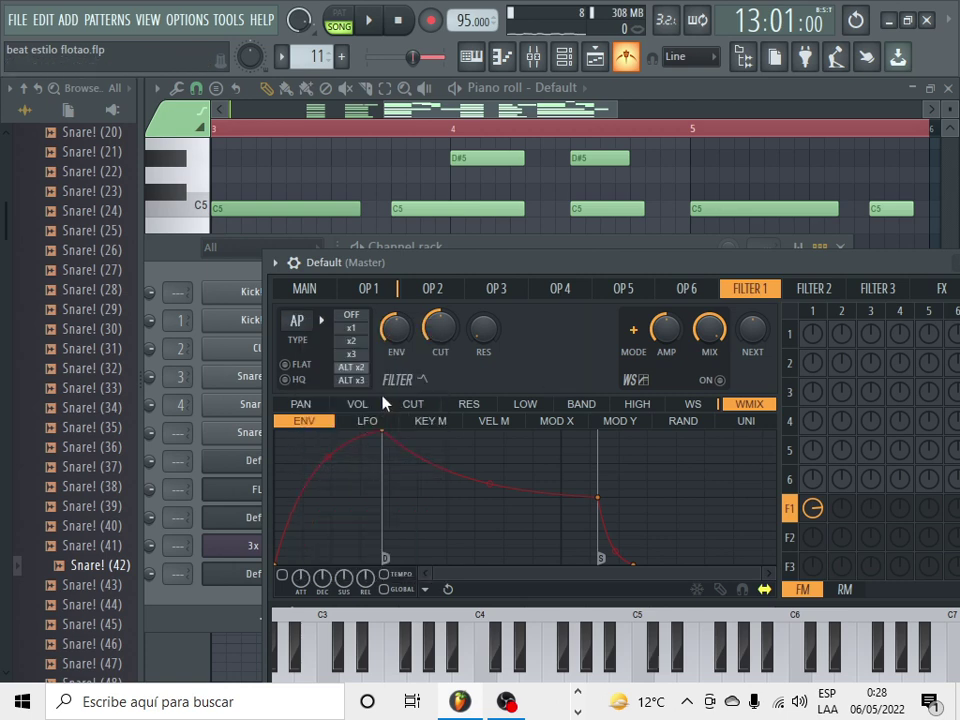
click(297, 320)
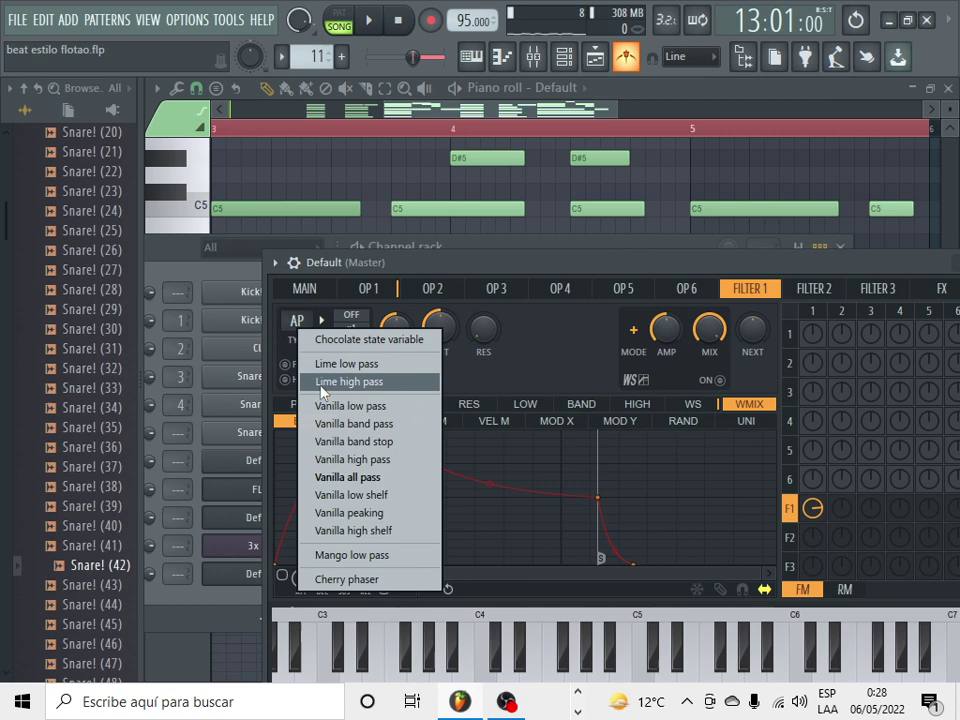
click(335, 512)
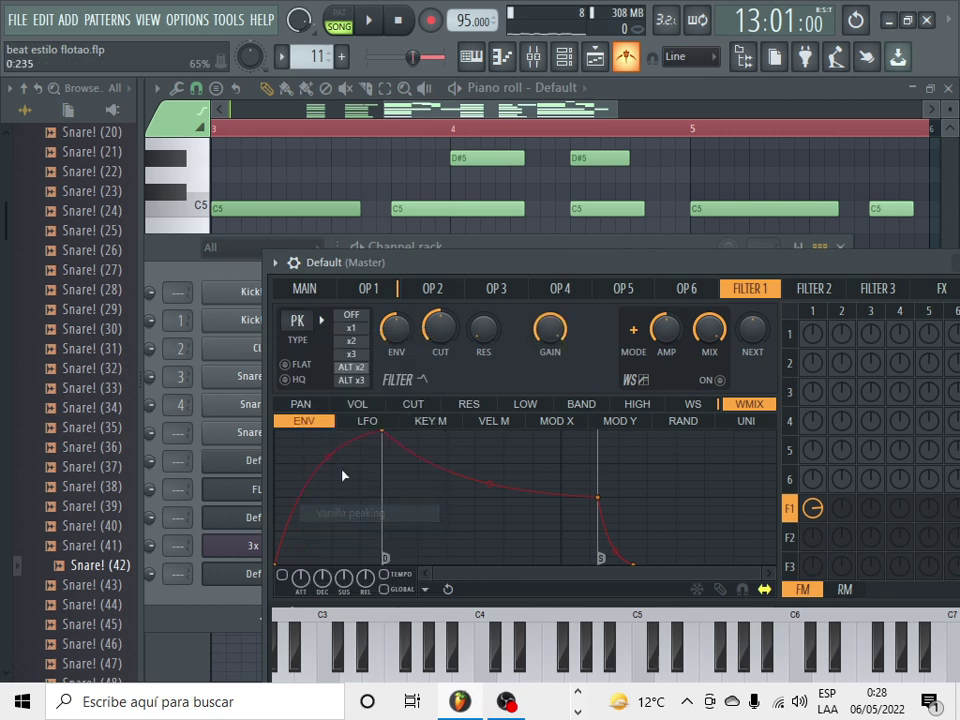
click(296, 320)
click(346, 395)
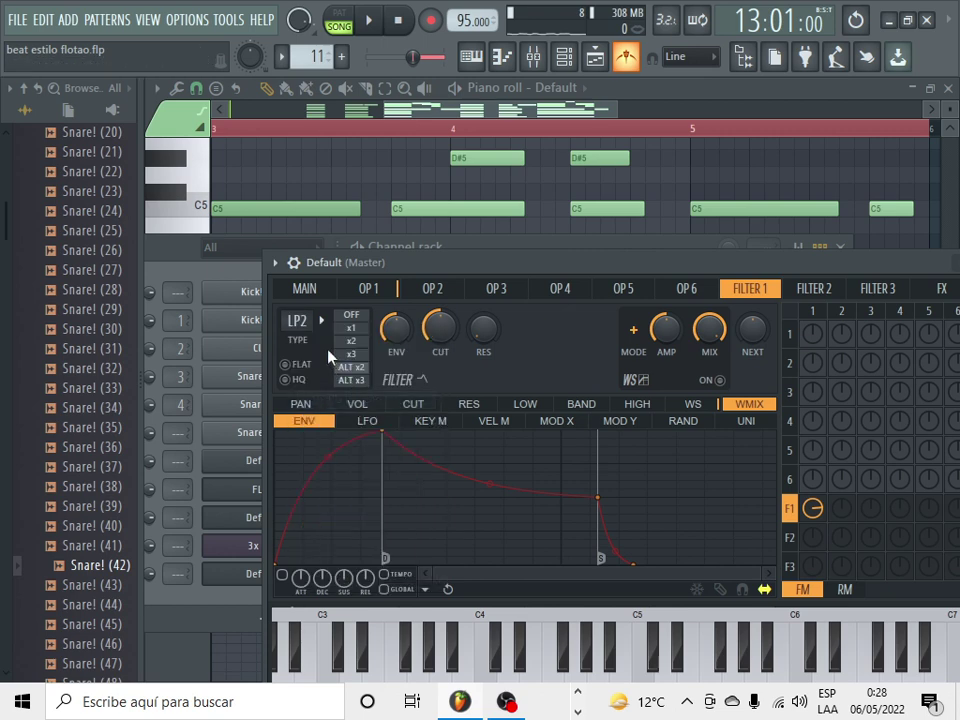
click(297, 322)
click(318, 412)
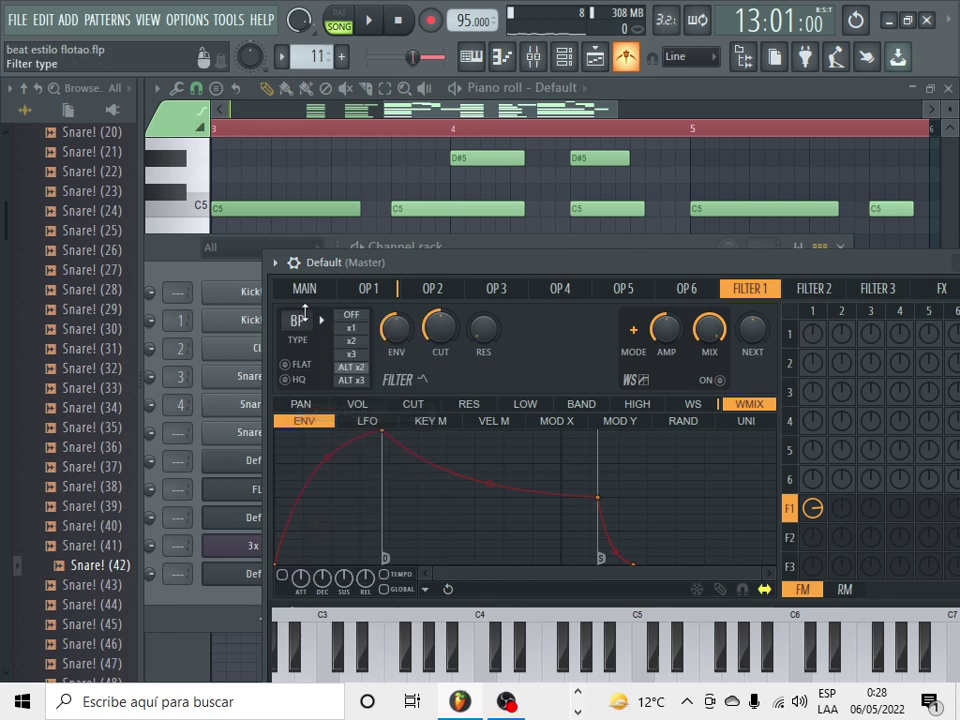
click(300, 320)
click(360, 444)
click(290, 322)
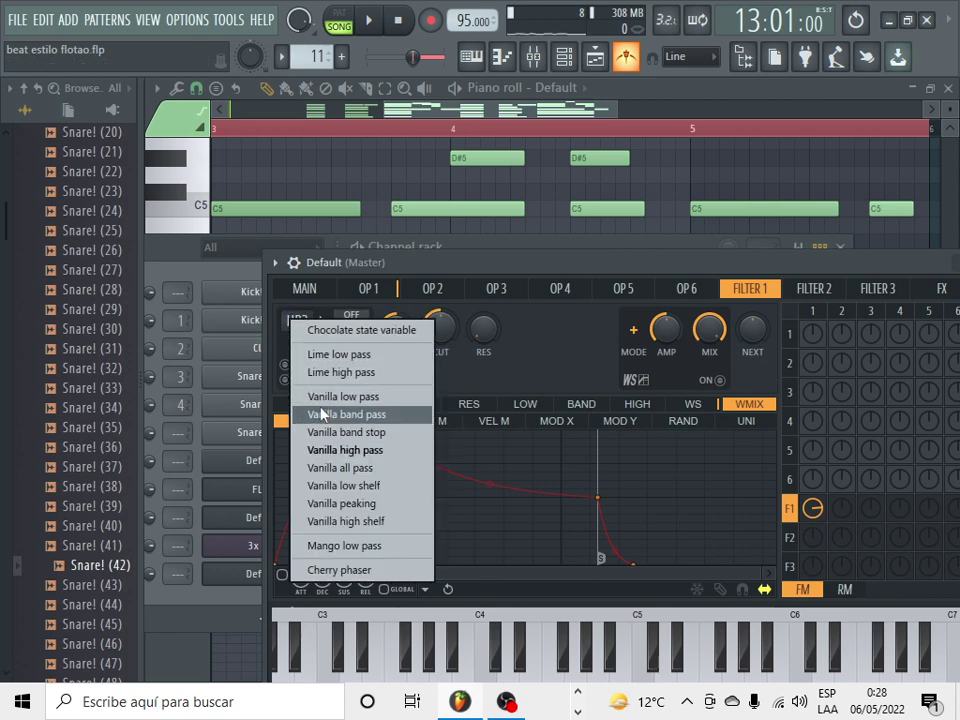
click(332, 468)
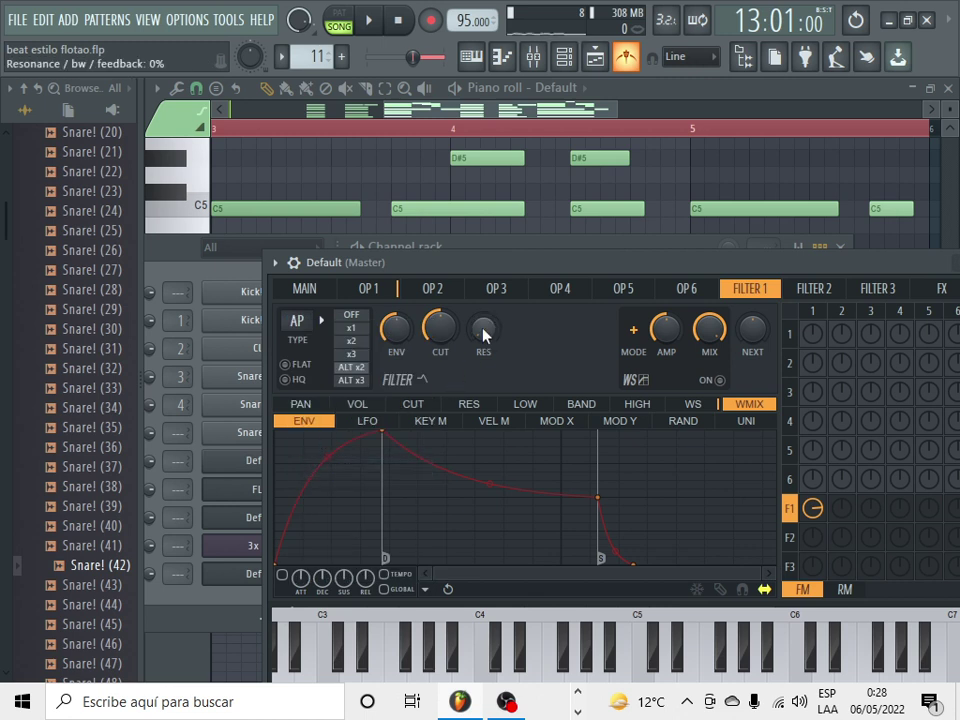
Step: During playback, raise Filter 1's resonance to about 86% and increase its cutoff
key(space)
drag(484, 328, 484, 261)
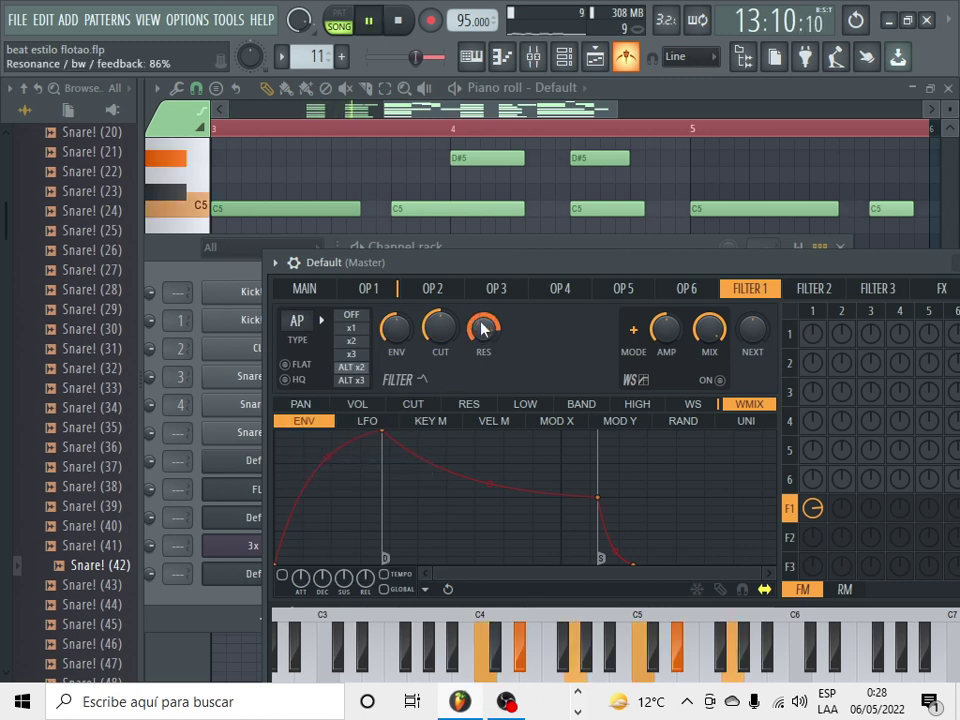
drag(440, 328, 440, 300)
Step: Lower Filter 1's waveshaper amp, set the waveshaper mix to 77% and raise the send to the next filter
drag(664, 330, 702, 355)
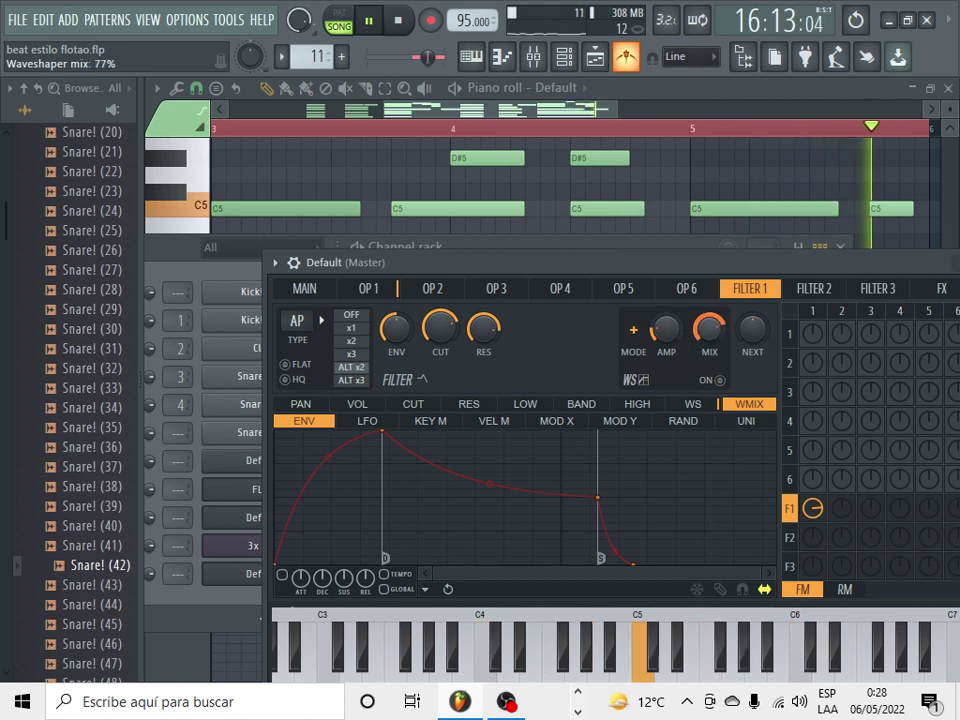
drag(752, 331, 752, 319)
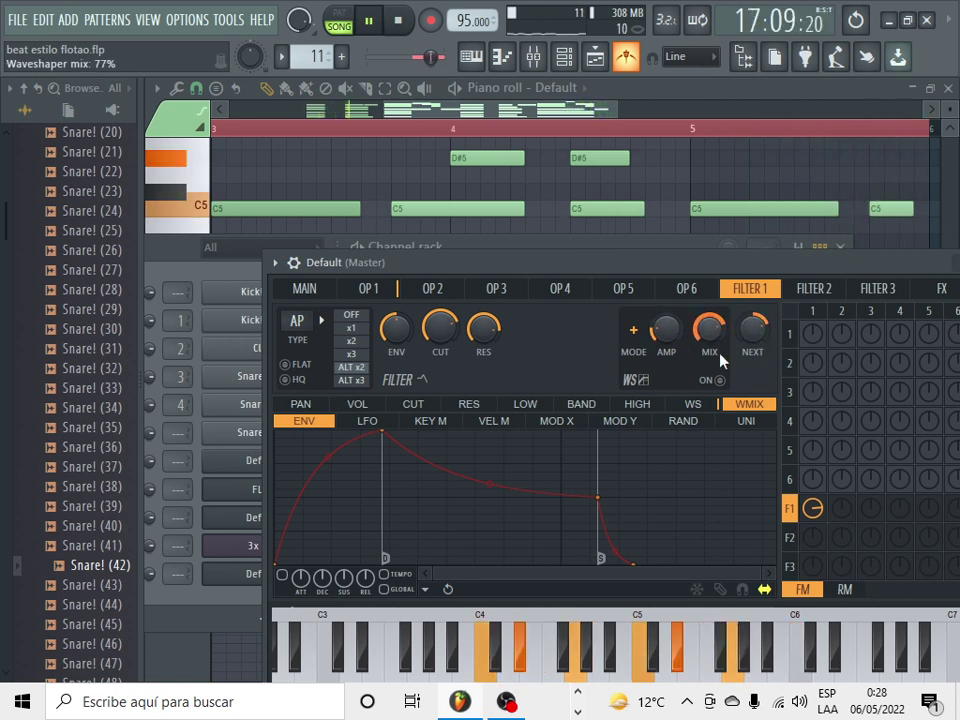
Step: Enable Filter 1's waveshaper mix envelope, reshape it into a gradual rise from zero to the sustain point, and restart playback
click(282, 575)
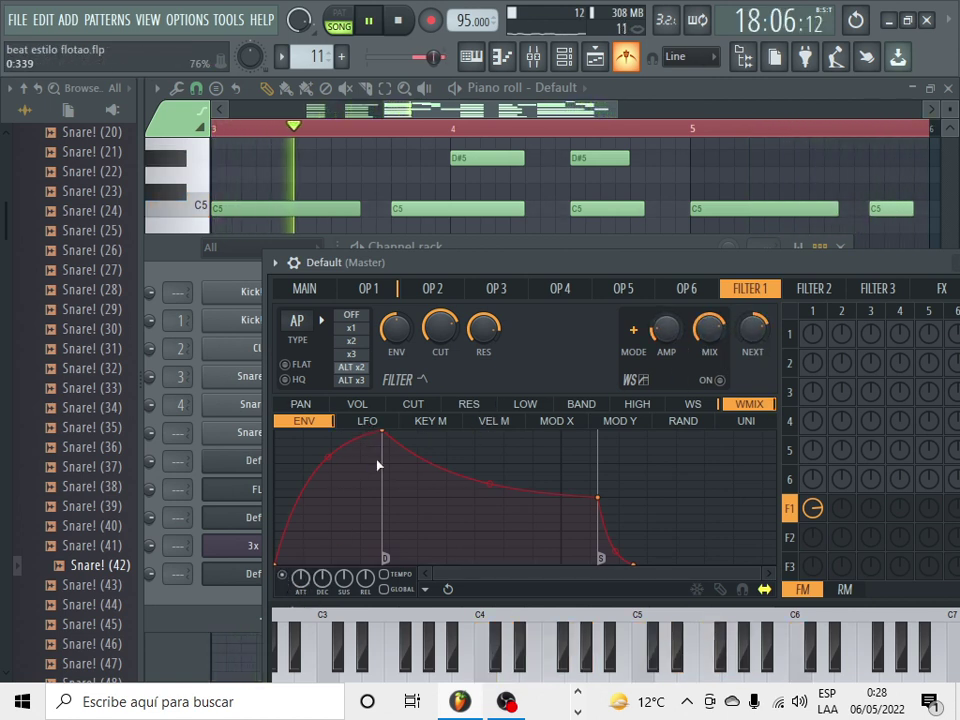
drag(386, 436, 278, 429)
drag(598, 497, 655, 505)
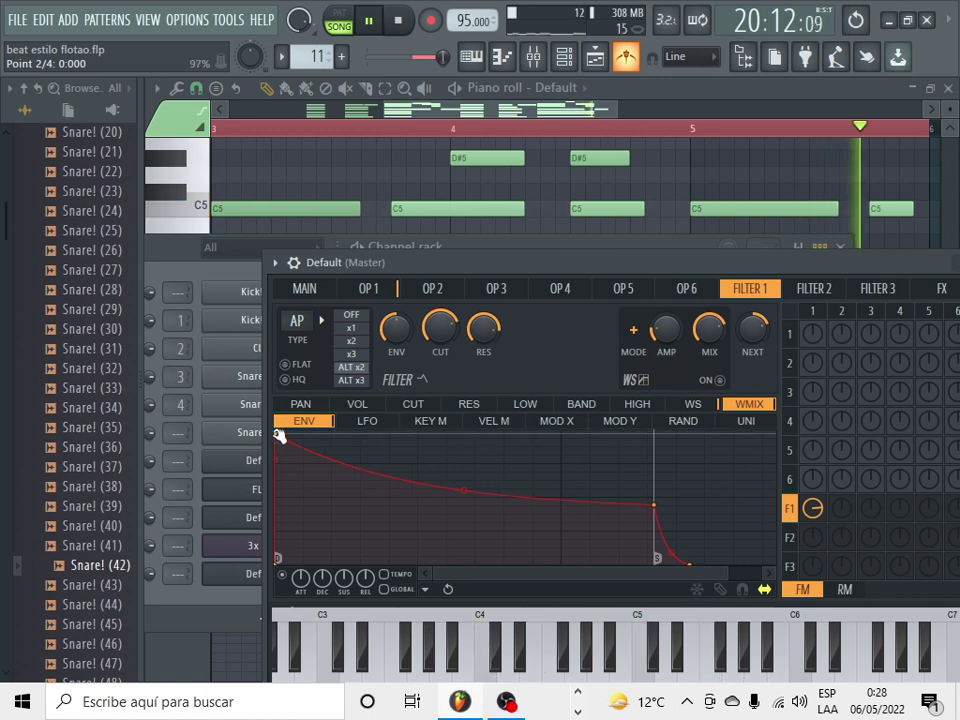
drag(279, 433, 279, 558)
drag(650, 507, 654, 479)
key(space)
key(space)
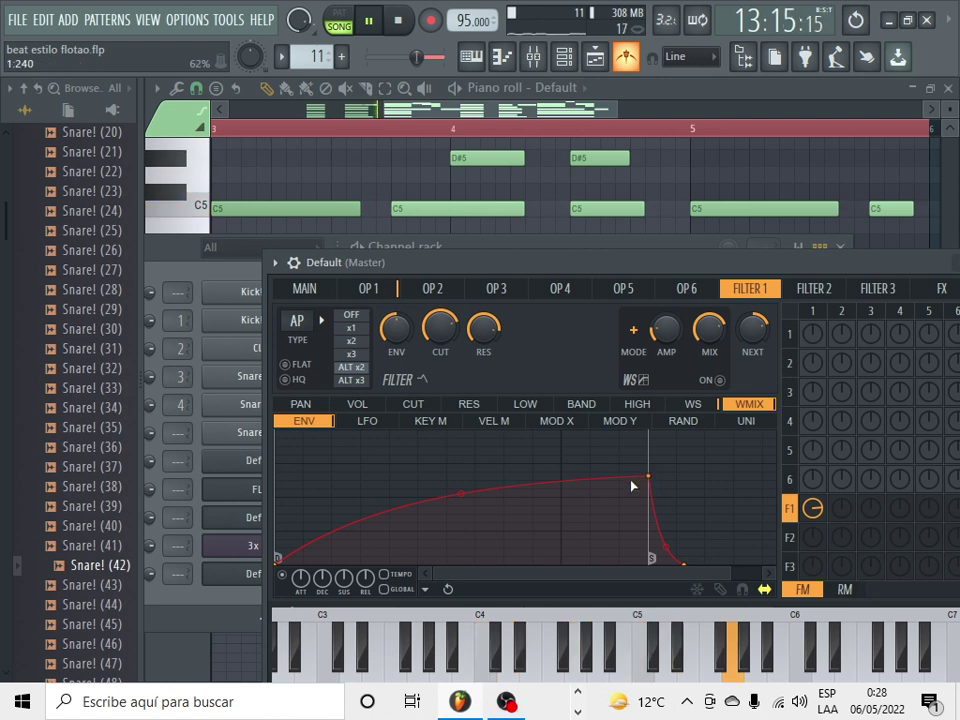
Step: Lower Filter 1's cutoff, switch its type to Vanilla peaking and reduce its gain
mouse_move(447, 337)
mouse_down()
mouse_move(447, 375)
mouse_move(447, 319)
mouse_move(447, 393)
mouse_move(447, 355)
mouse_up()
click(296, 322)
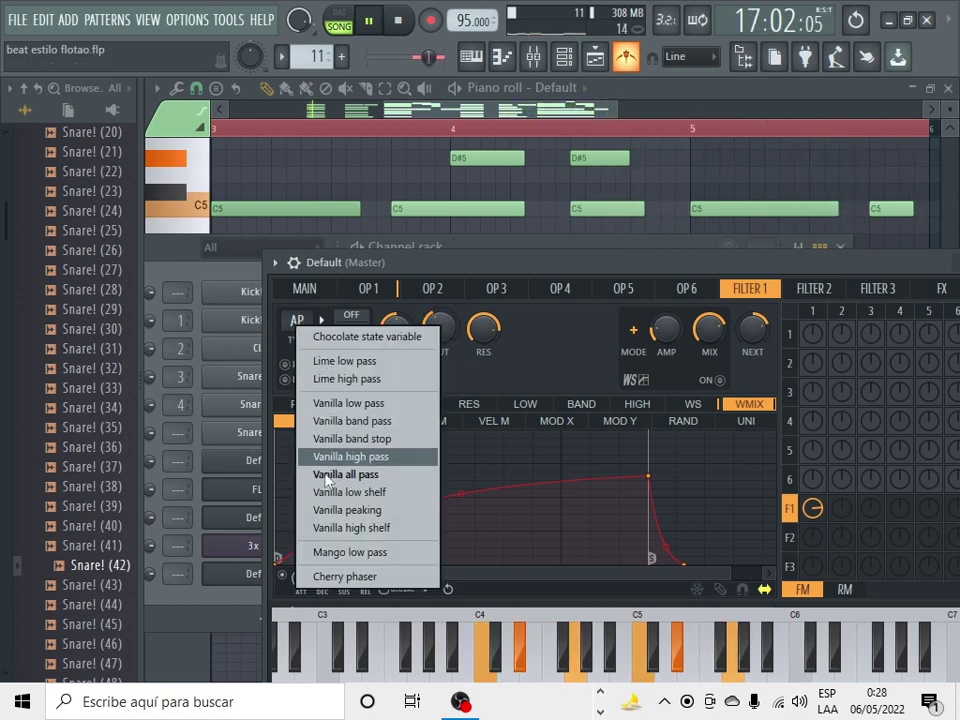
click(330, 512)
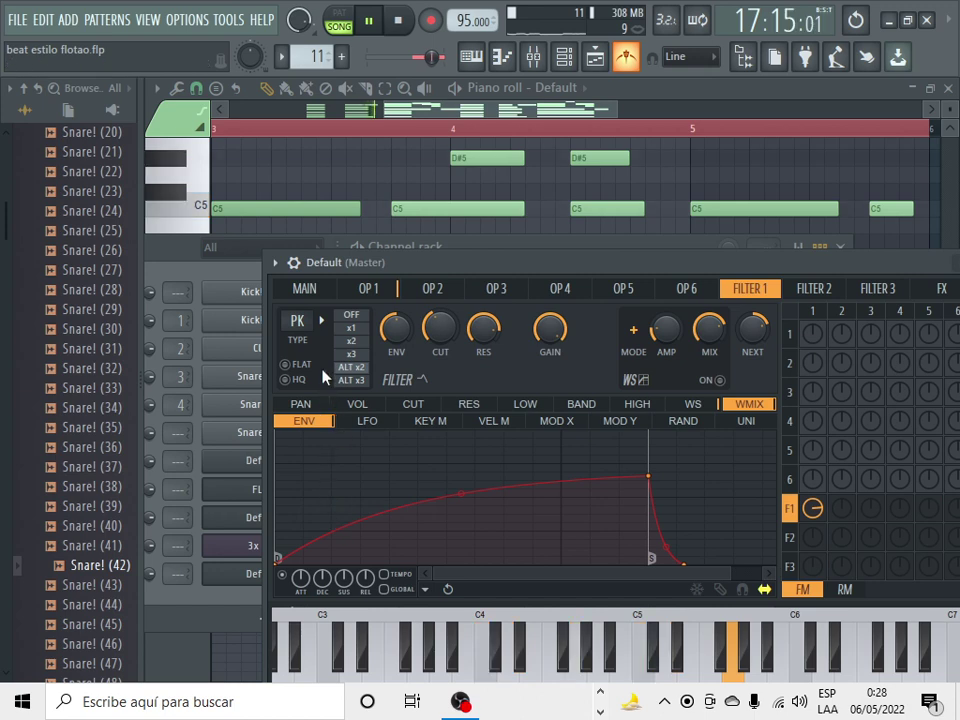
mouse_move(549, 330)
mouse_down()
mouse_move(549, 300)
mouse_move(540, 339)
mouse_up()
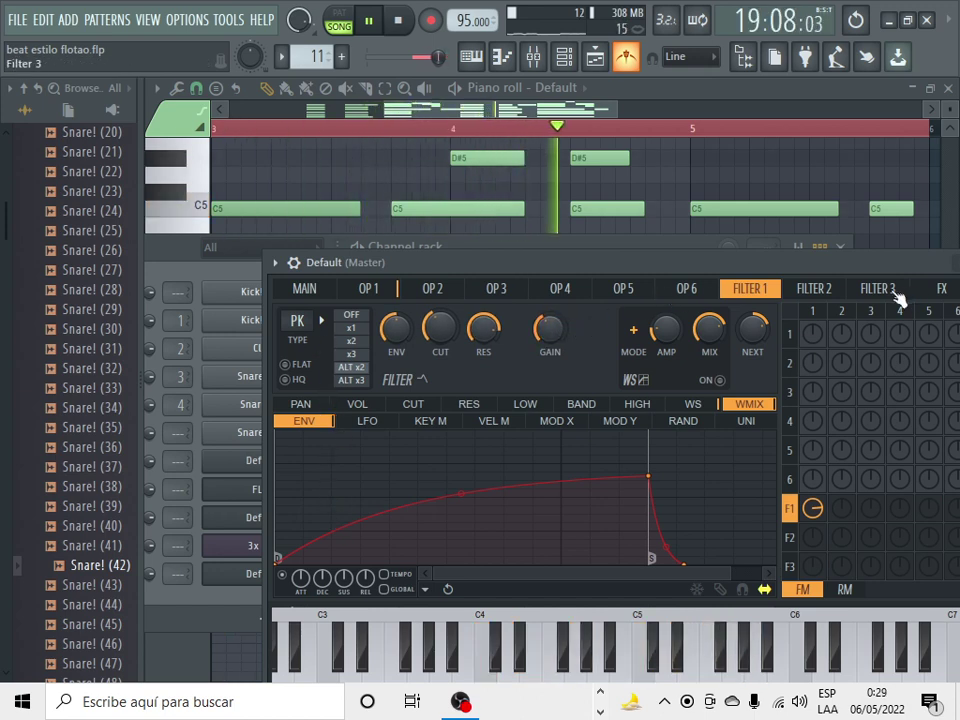
Step: Bring the whole Sytrus matrix into view and send Filter 1 to the output
drag(874, 267, 707, 262)
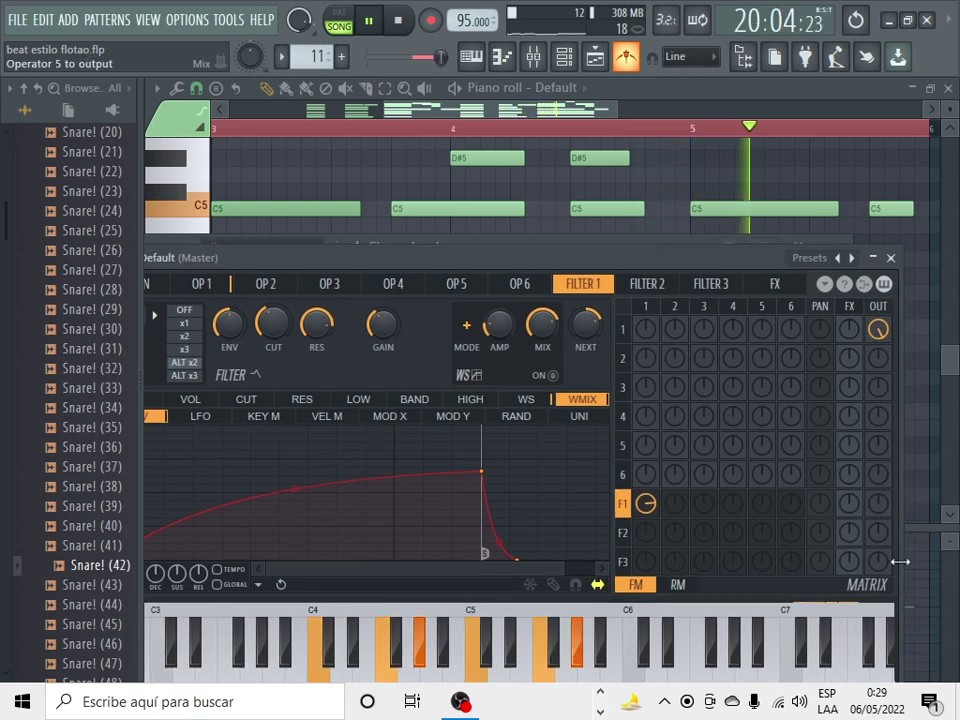
drag(880, 505, 880, 472)
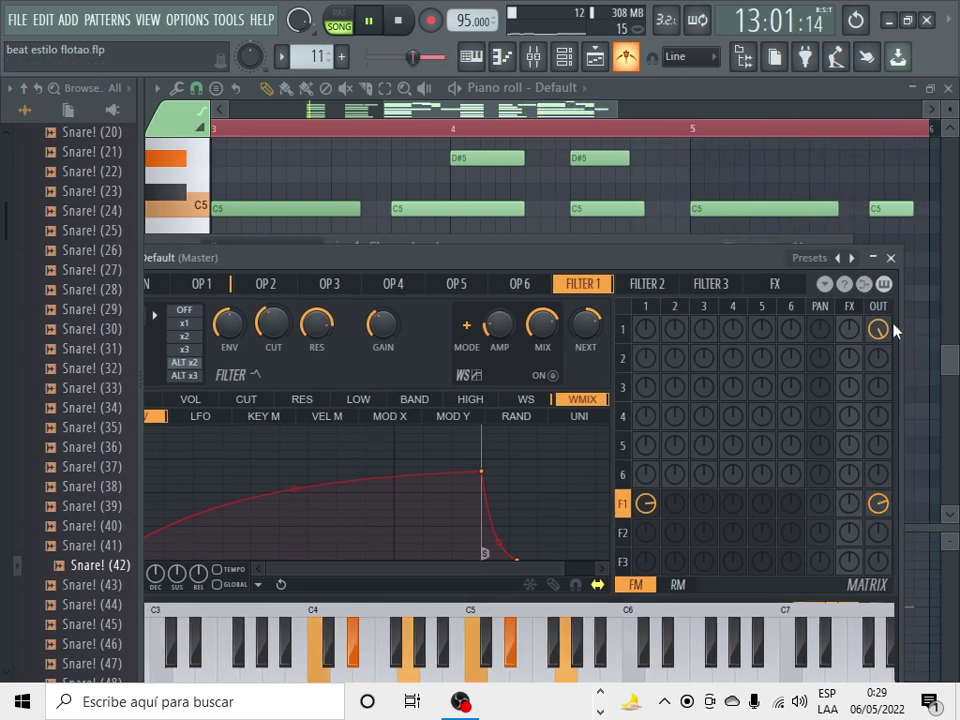
Step: Raise Filter 1's output level, lower operator 1's output to about 64% in the Sytrus matrix, and close the synth
mouse_move(880, 329)
mouse_down()
mouse_move(880, 356)
mouse_move(885, 313)
mouse_up()
drag(878, 511, 878, 487)
drag(880, 332, 880, 310)
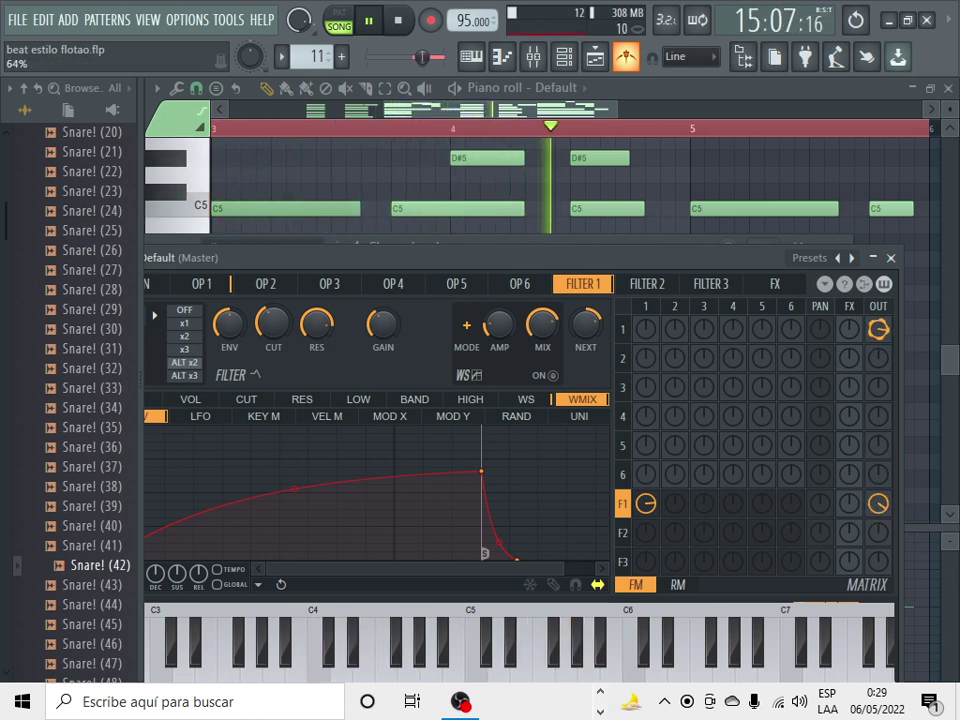
scroll(882, 337, up, 1)
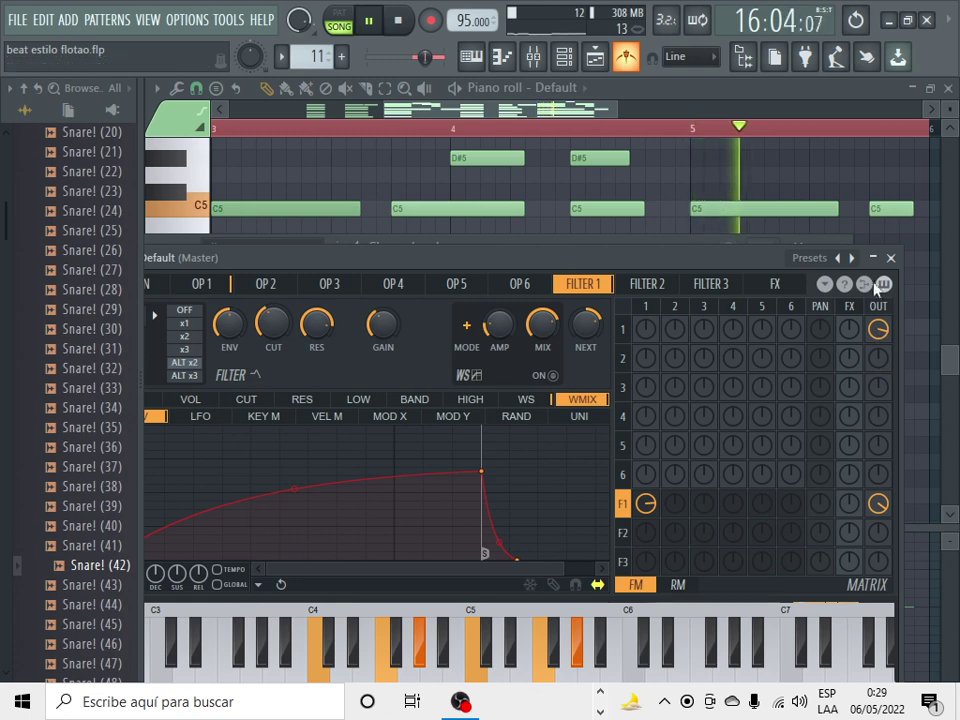
click(890, 257)
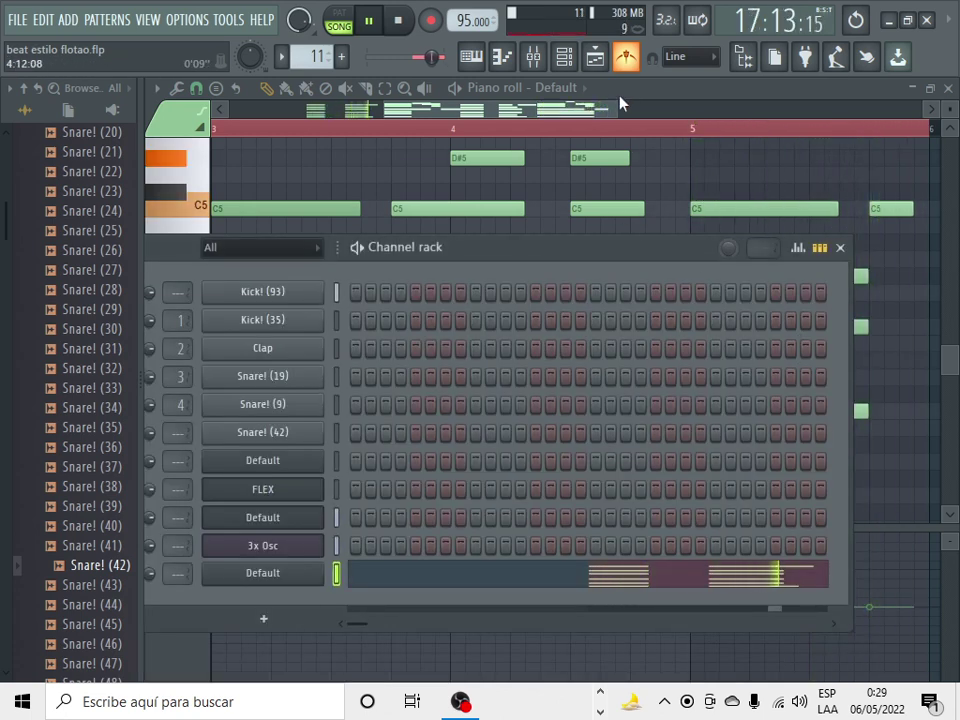
Step: Stop playback and return to the playlist arrangement with the channel rack hidden
click(471, 57)
click(564, 57)
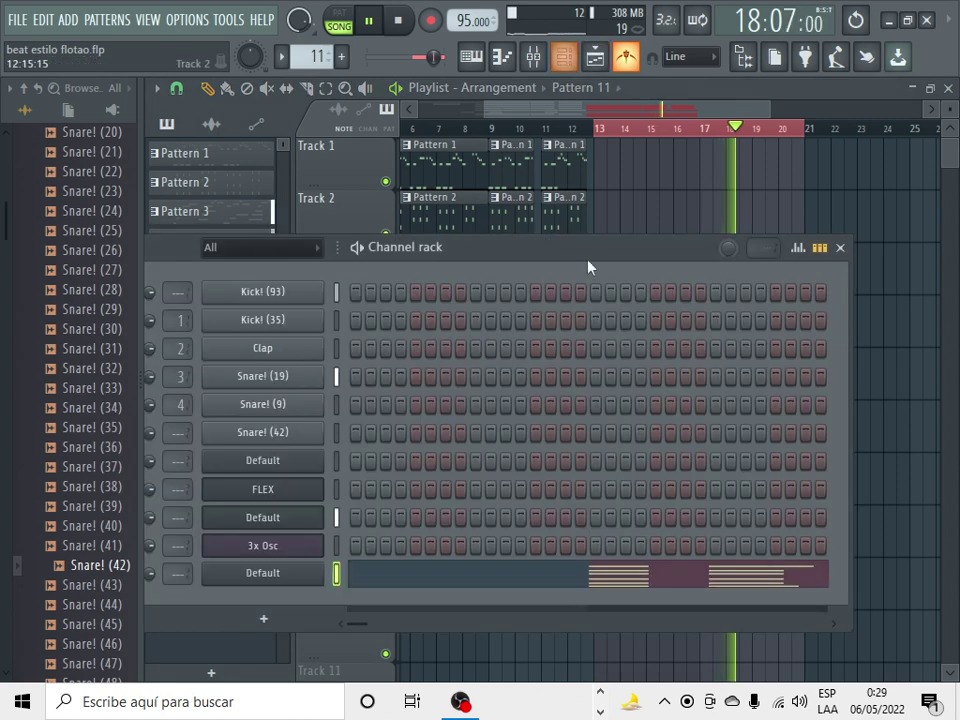
click(535, 58)
key(space)
click(604, 58)
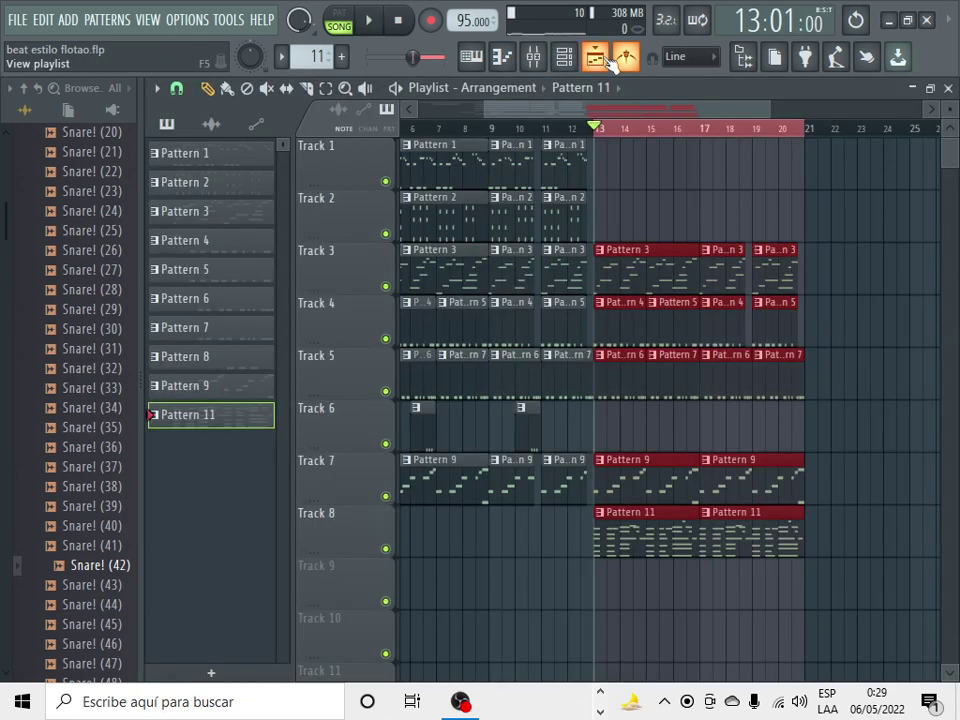
Step: Clear the time selection over bars 13 to 21 and set the playback position to bar 5
drag(601, 112, 582, 110)
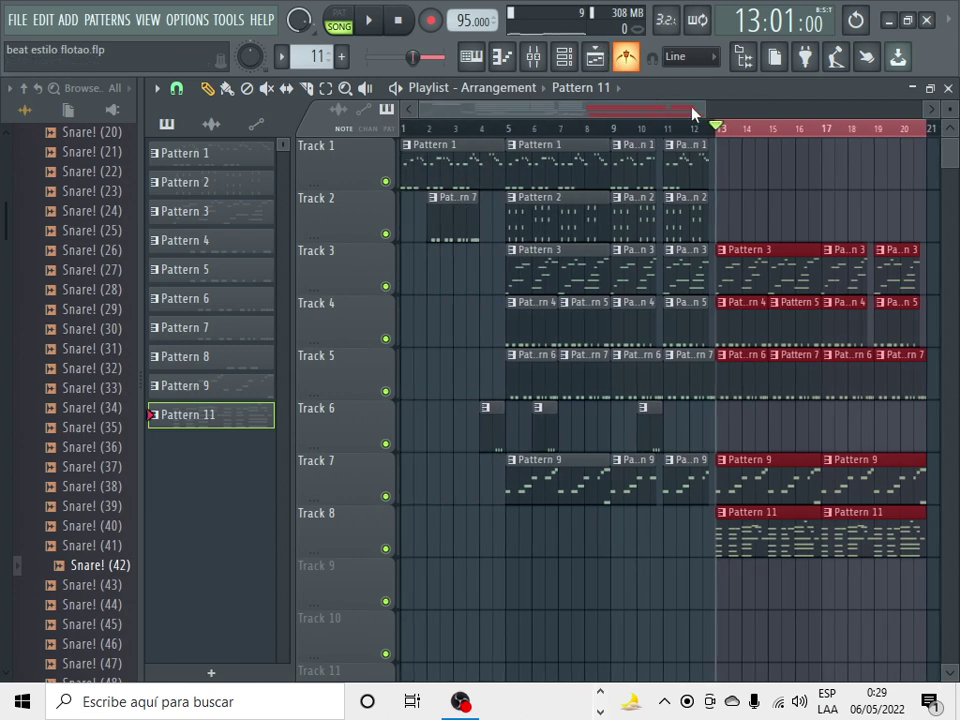
drag(692, 113, 795, 110)
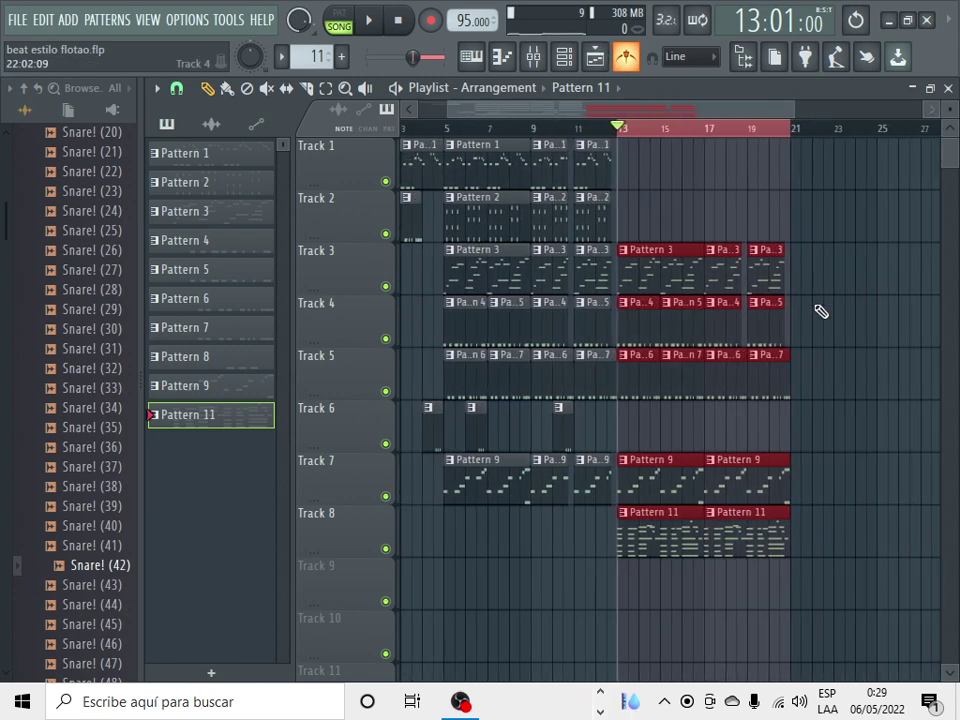
click(447, 129)
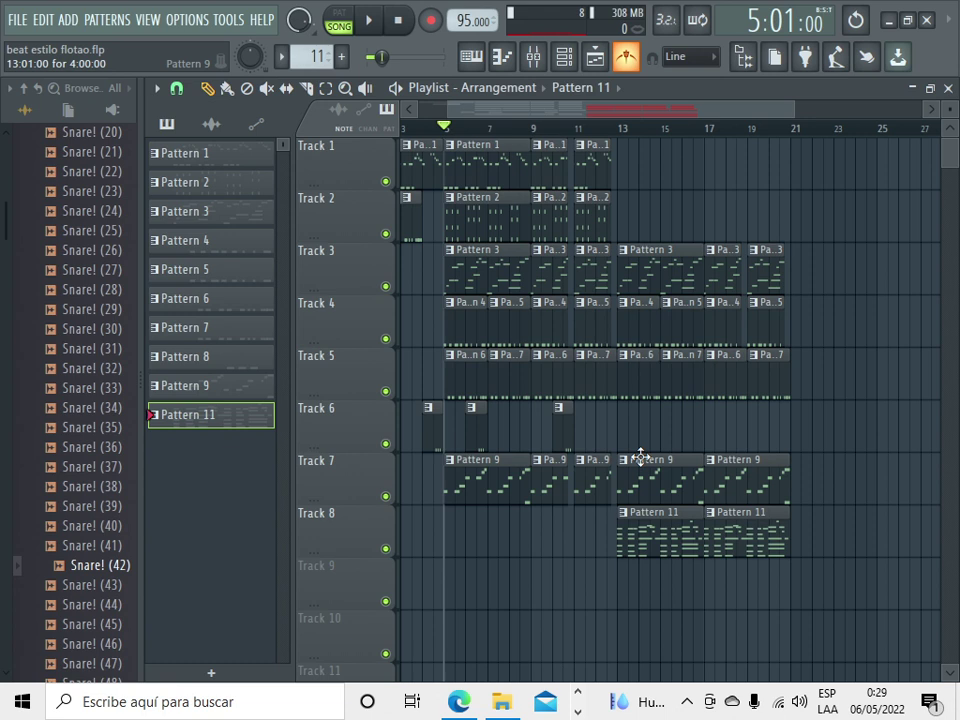
scroll(655, 133, left, 2)
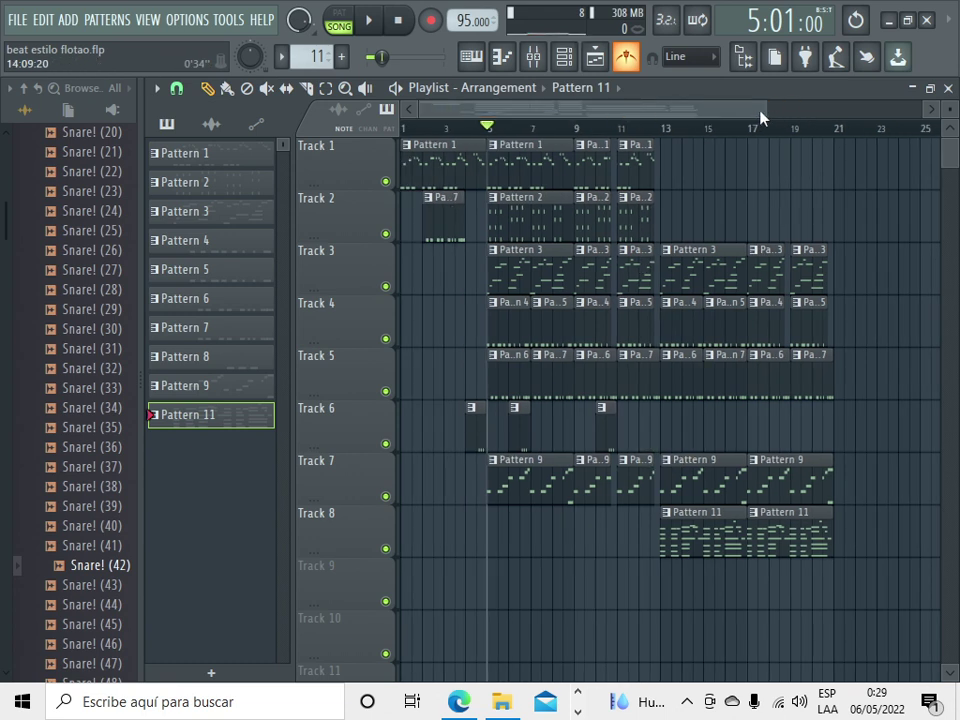
drag(767, 114, 795, 114)
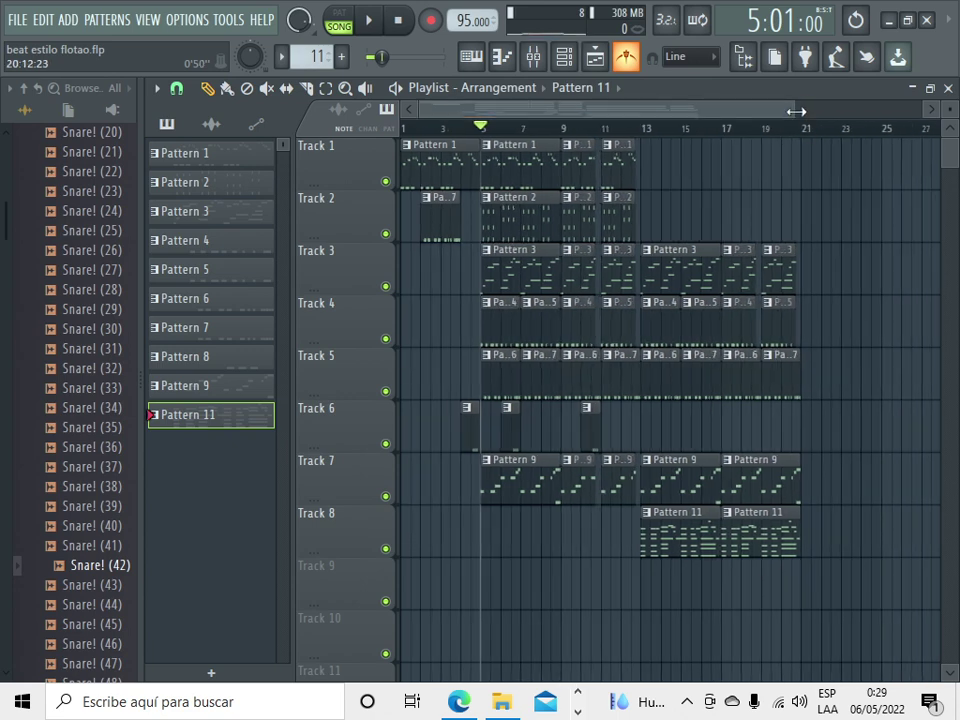
drag(796, 111, 800, 111)
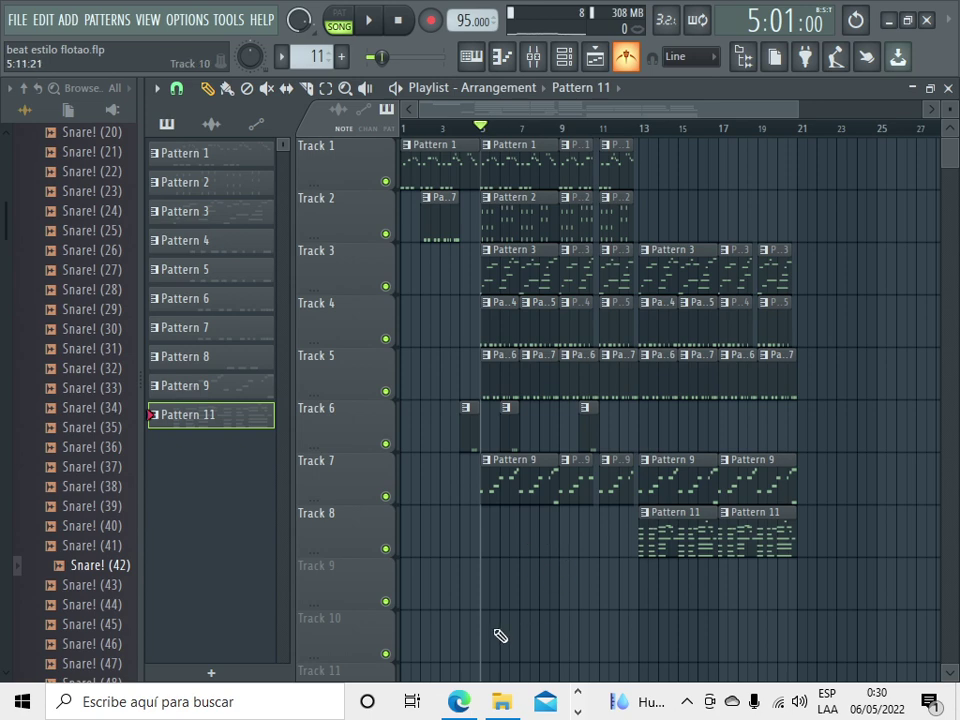
Step: Switch to the OBS Studio window
click(413, 700)
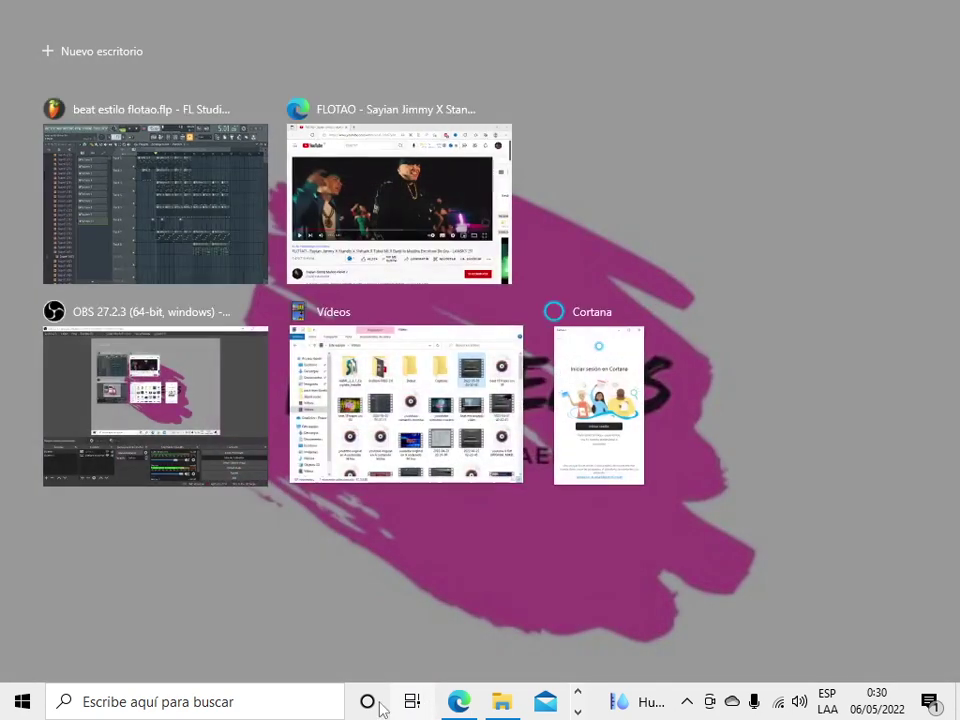
click(245, 352)
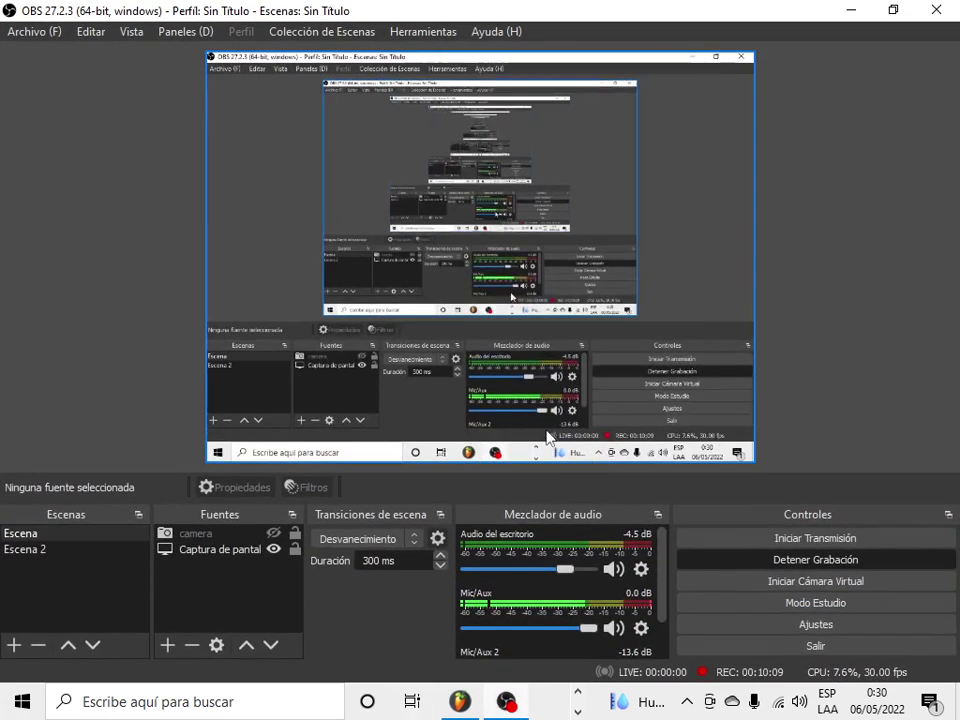